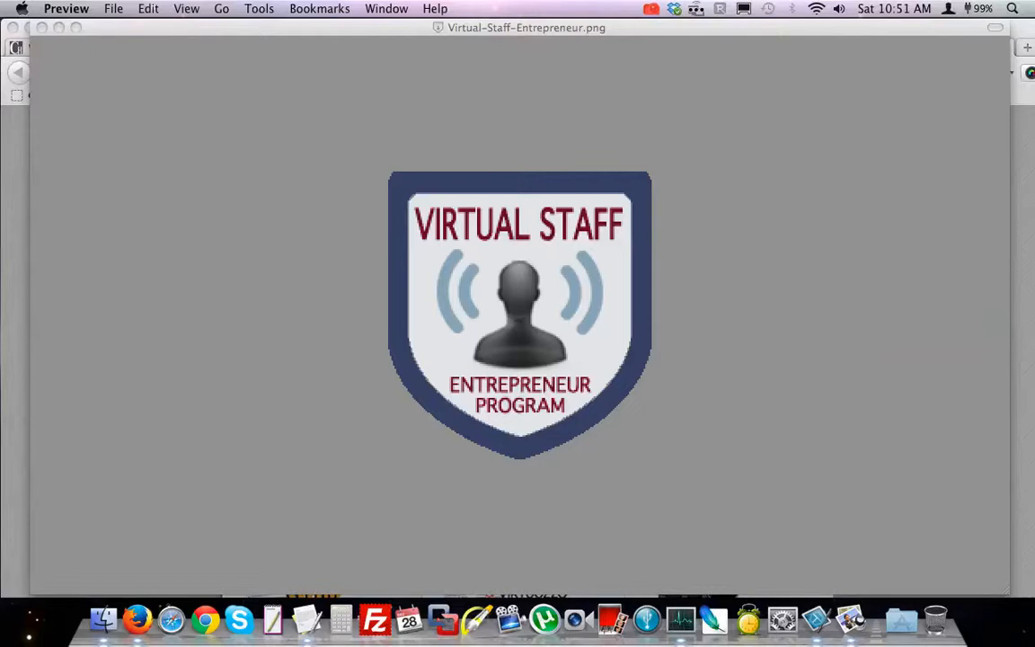
- Leave the Preview logo image and bring up Firefox's Namecheap domain search
key("super+Tab")
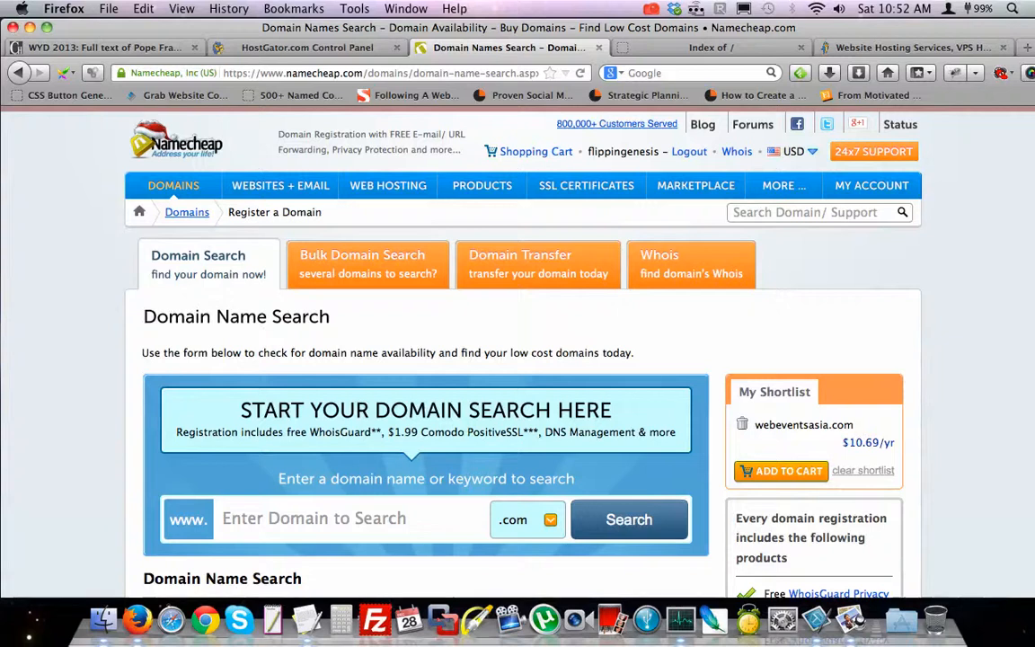
- Repeatedly highlight 'WhoisGuard' in the Namecheap banner, then move to the HostGator site
scroll(517, 350, "down", 1)
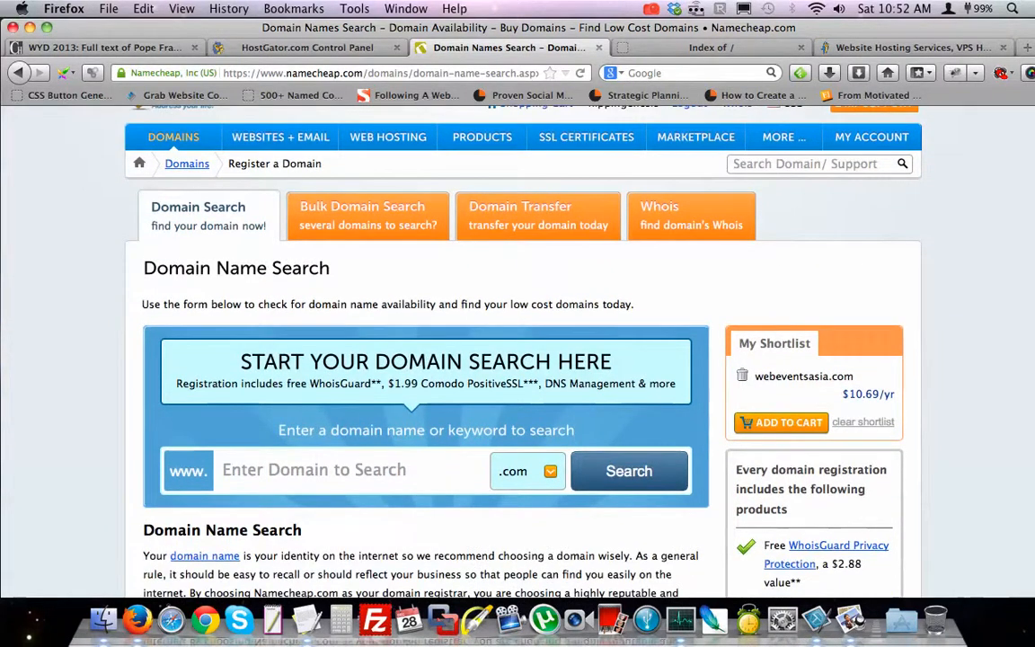
scroll(517, 351, "down", 2)
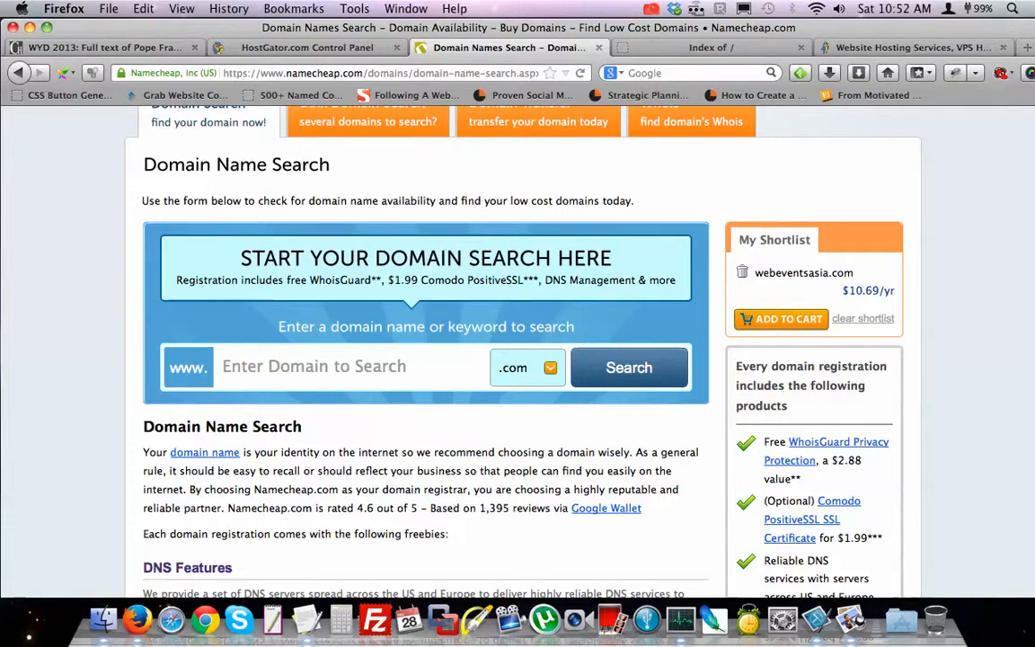
left_click_drag(346, 280, 311, 281)
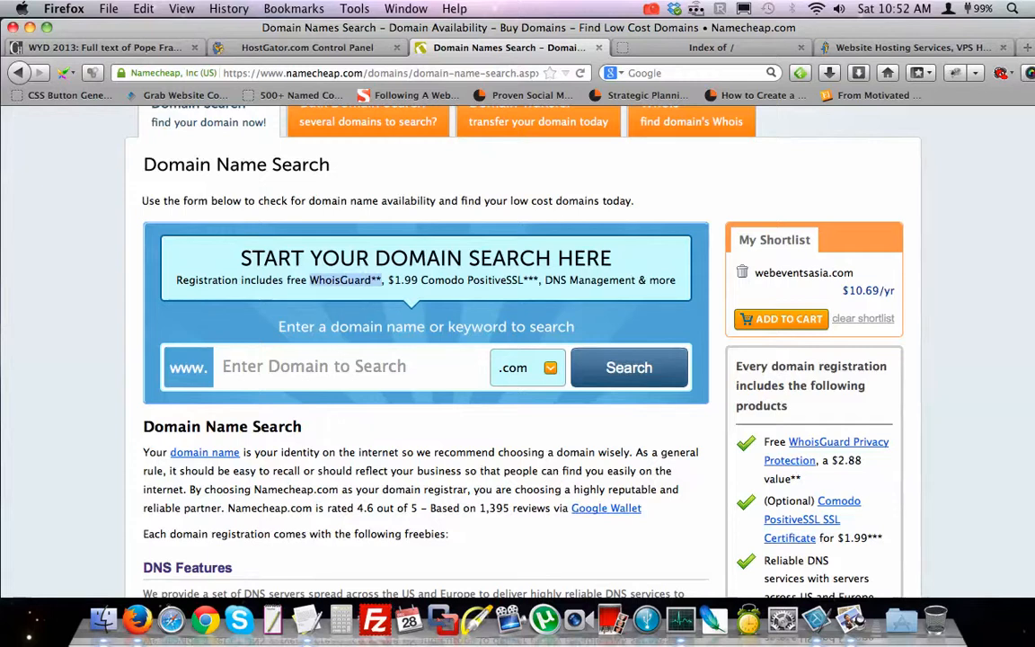
left_click(313, 281)
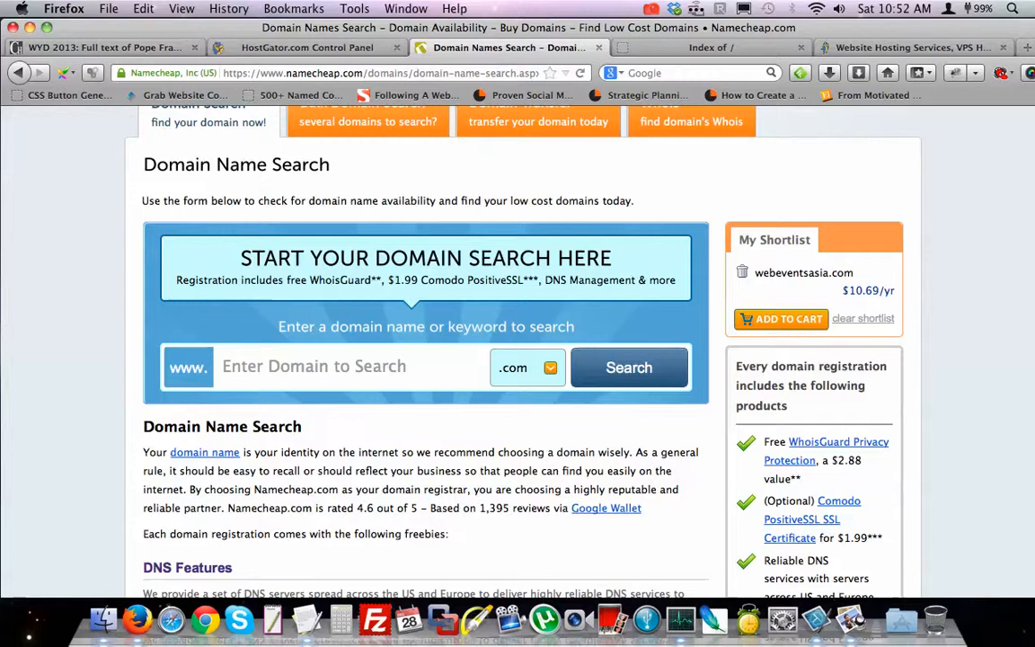
left_click_drag(311, 281, 365, 280)
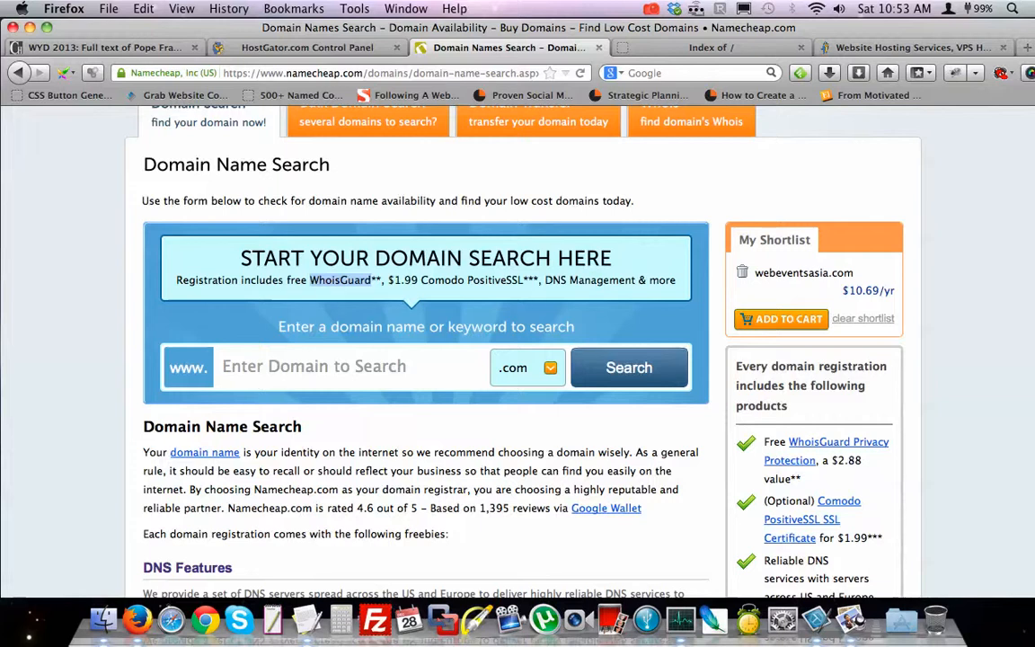
left_click(342, 280)
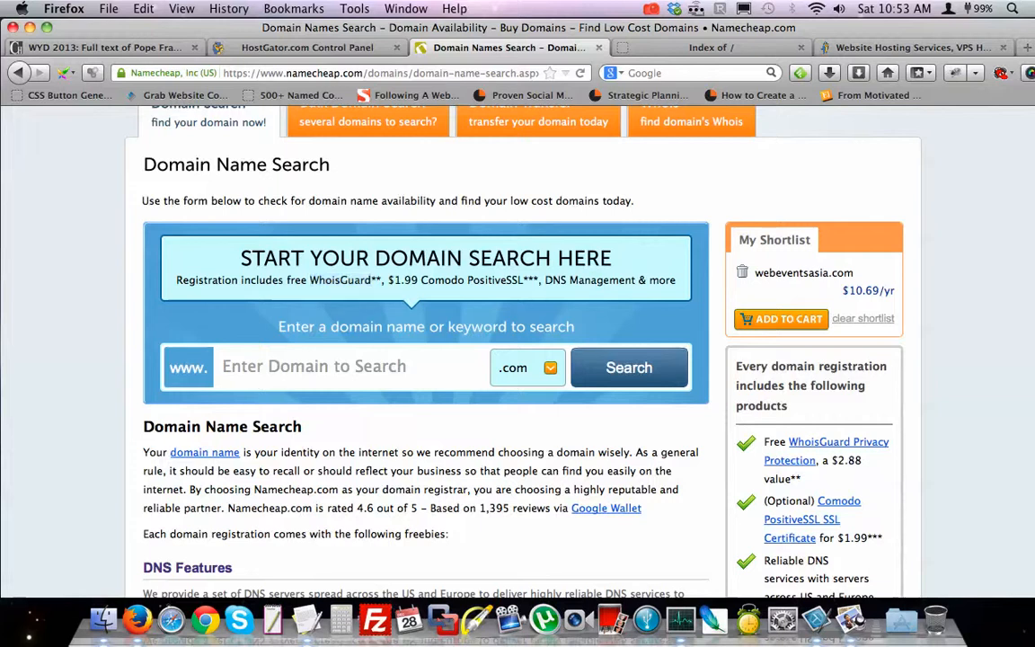
left_click_drag(385, 280, 310, 280)
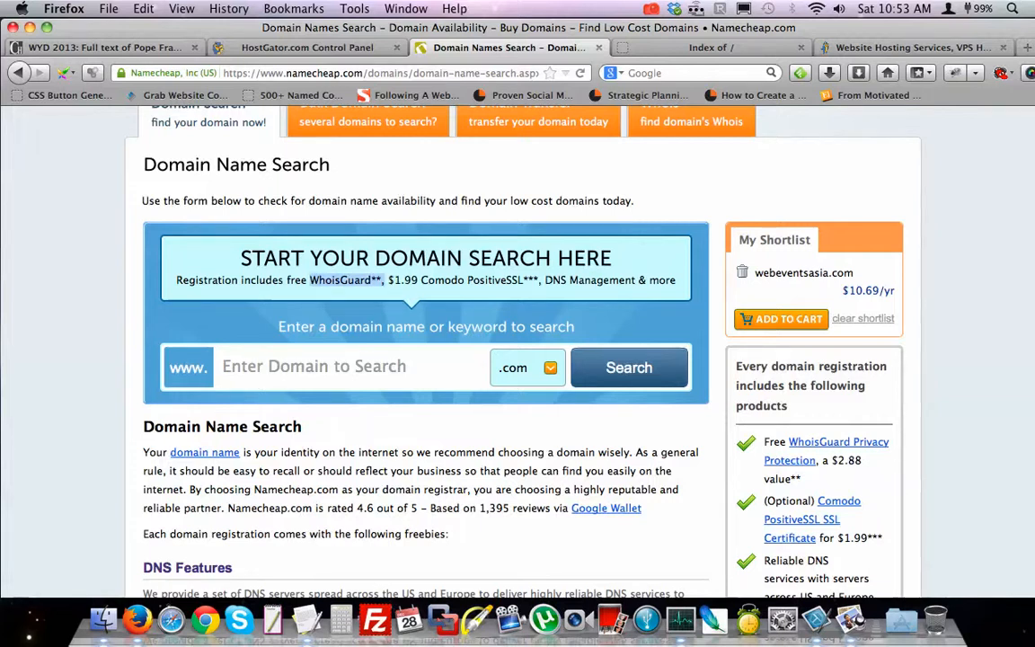
left_click(313, 280)
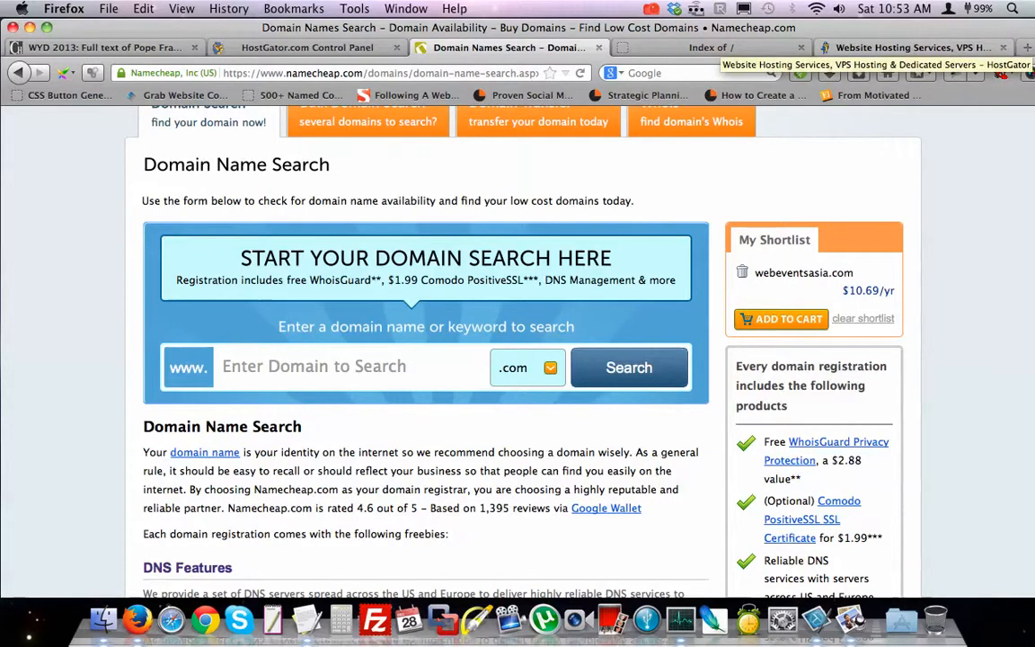
left_click(907, 46)
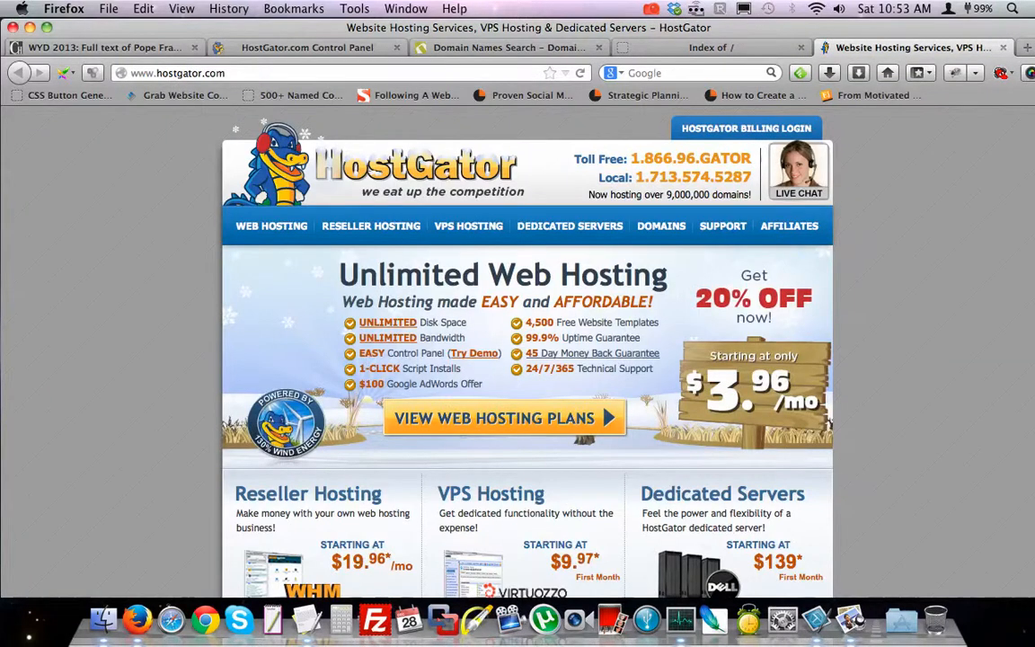
- Open HostGator's web hosting plans and list the Baby Plan term prices ($6.36–$7.96/mo)
scroll(527, 359, "down", 3)
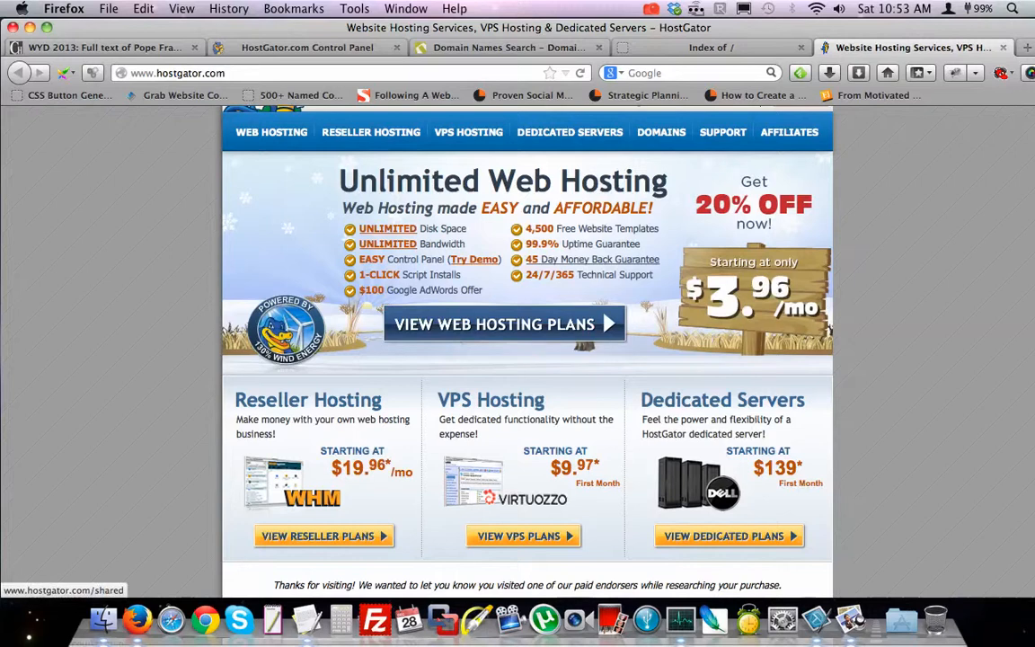
left_click(584, 341)
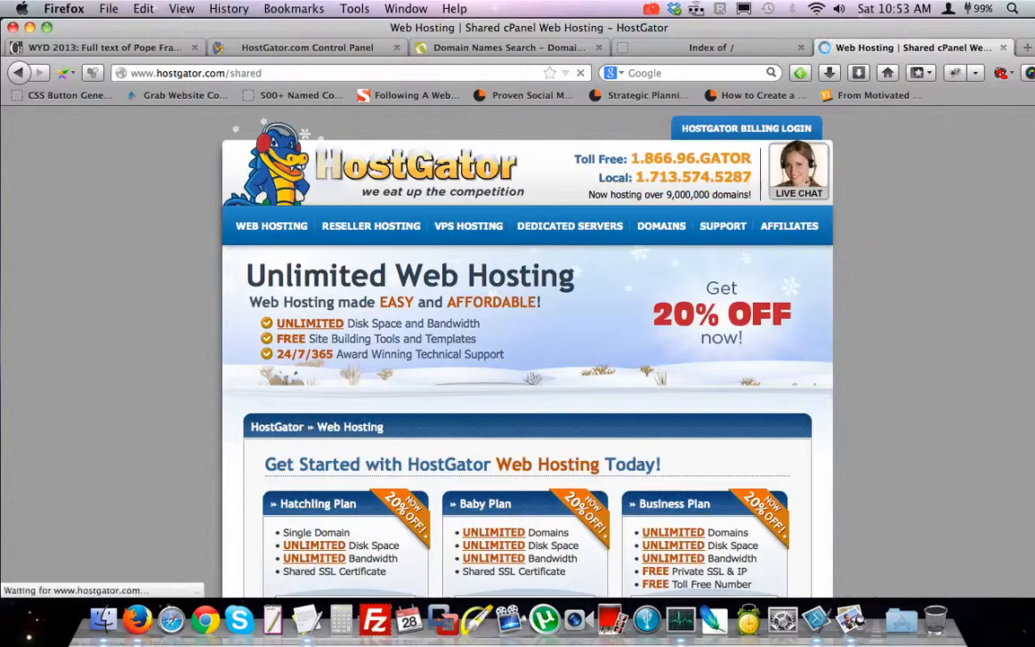
scroll(526, 360, "down", 5)
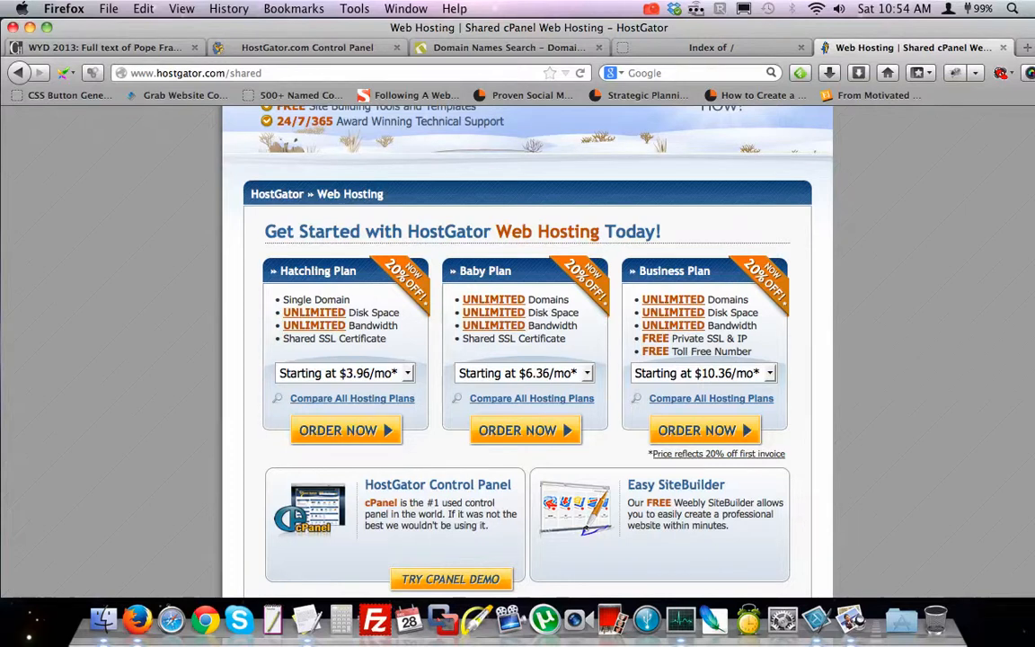
left_click(587, 373)
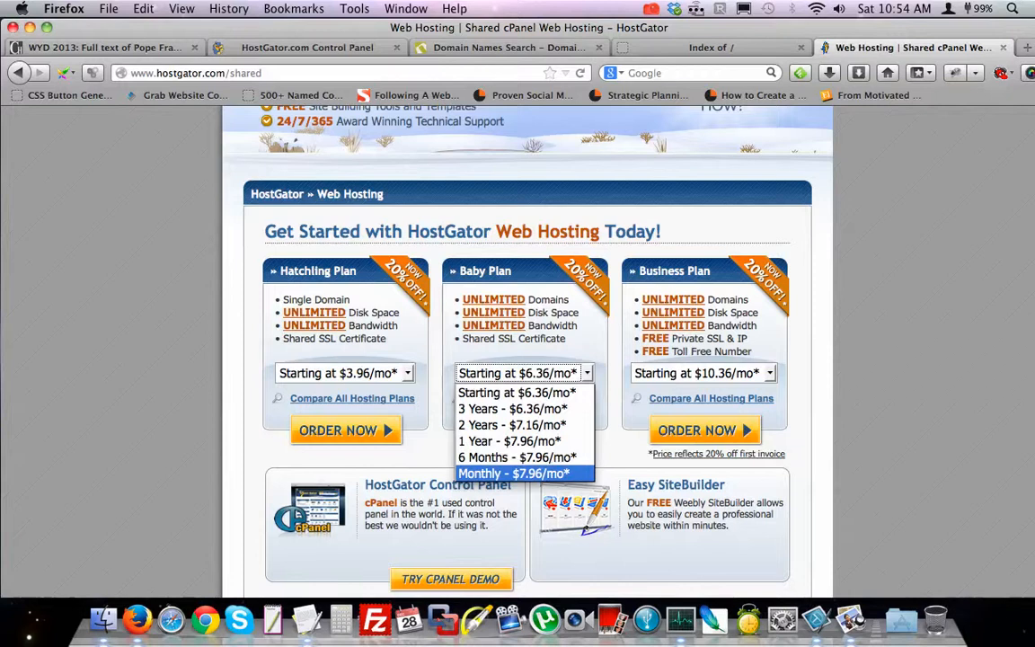
- Compare the Hatchling, Baby and Business plan term prices without changing any selection
key("Escape")
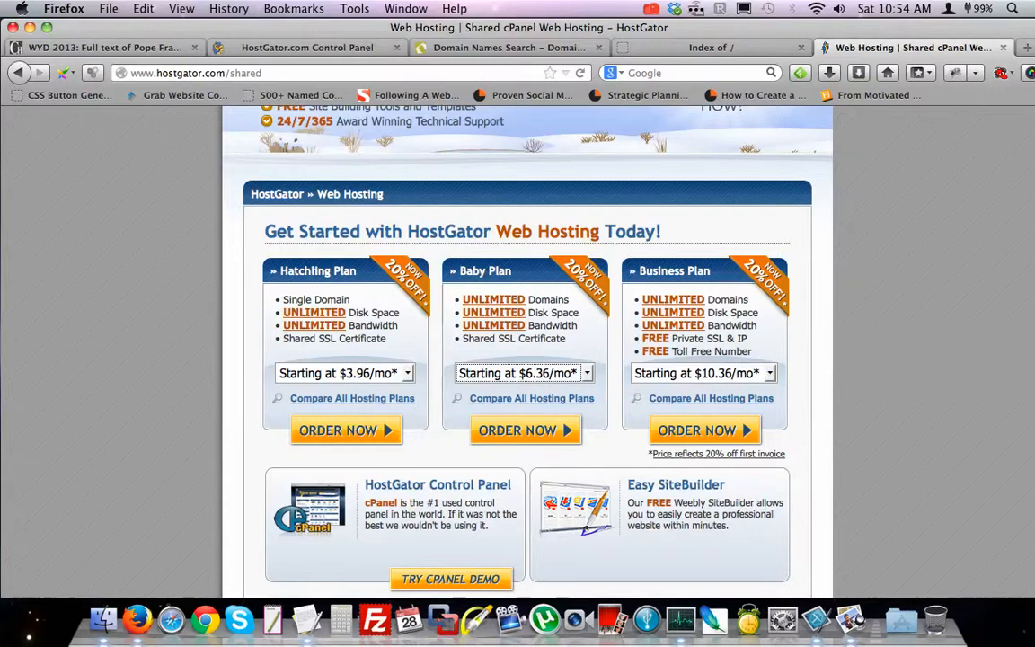
left_click(407, 373)
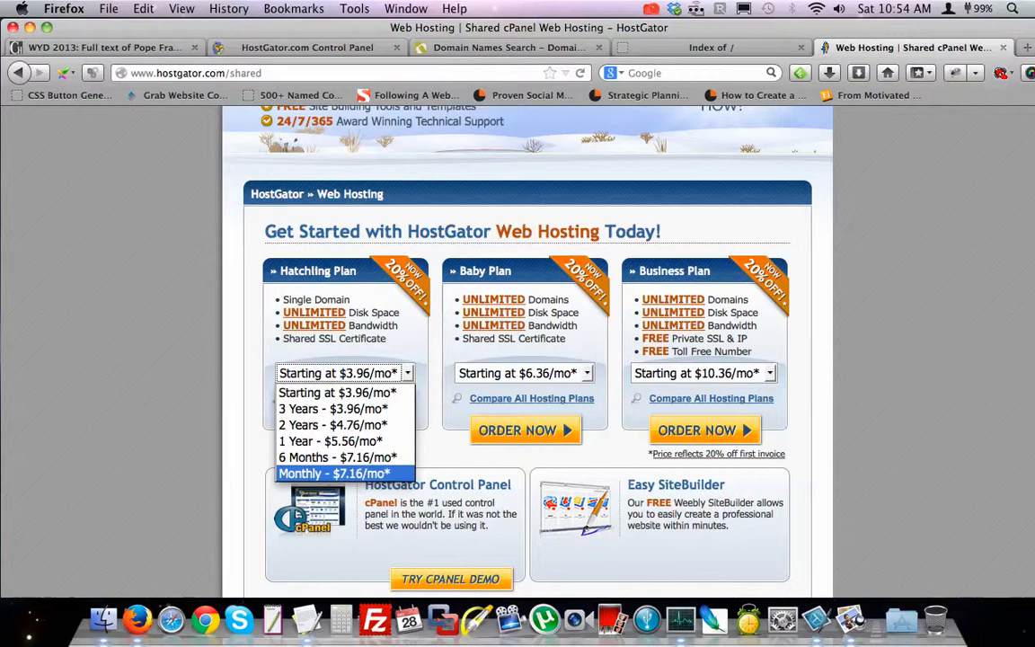
left_click(587, 373)
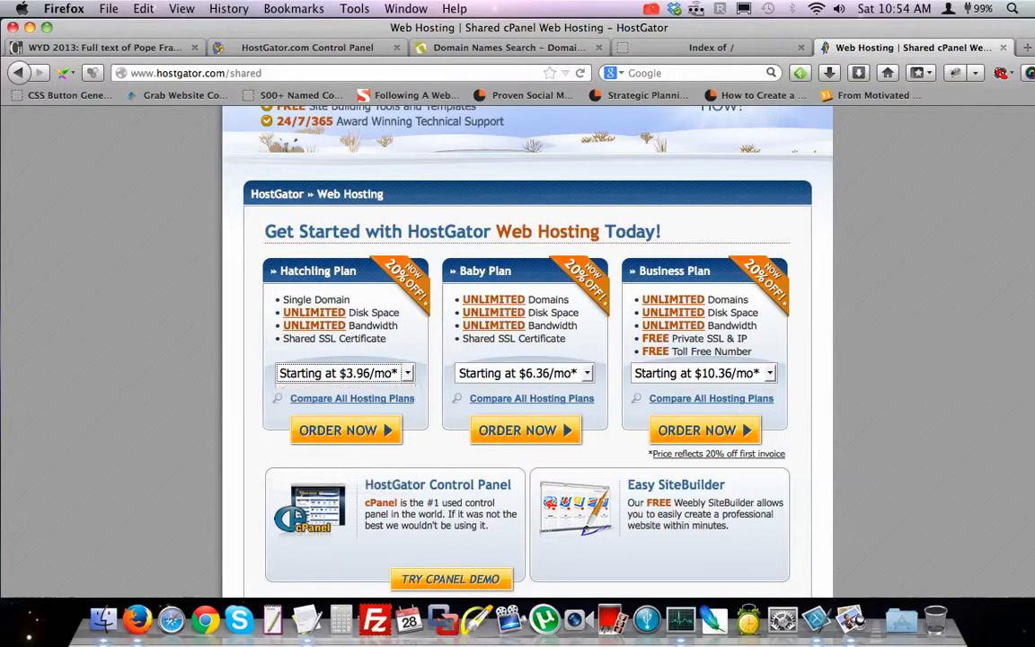
left_click(587, 373)
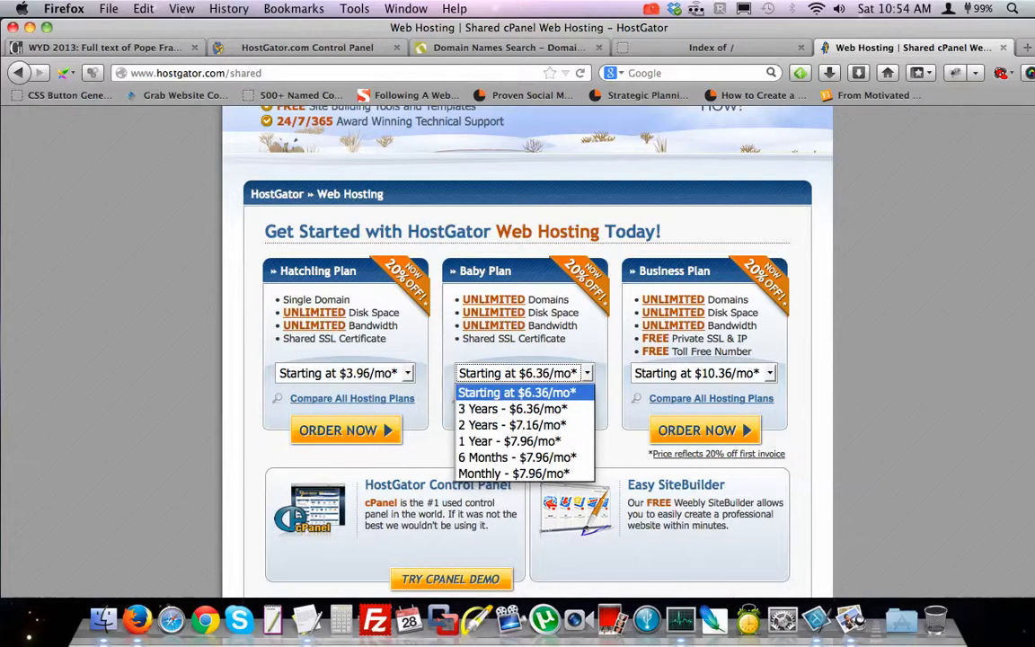
left_click(770, 373)
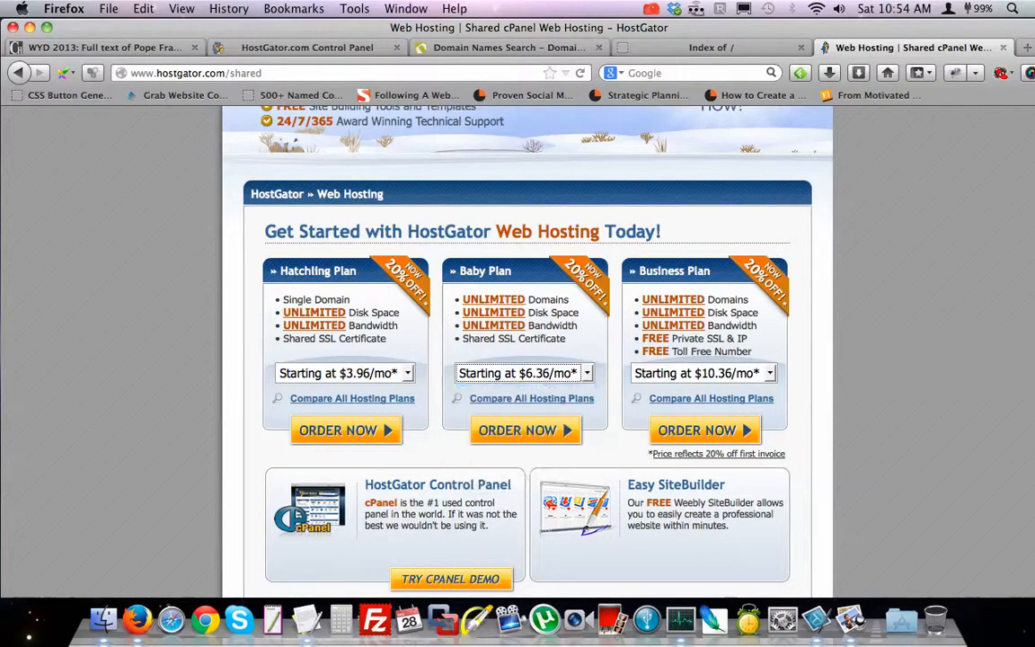
left_click(770, 373)
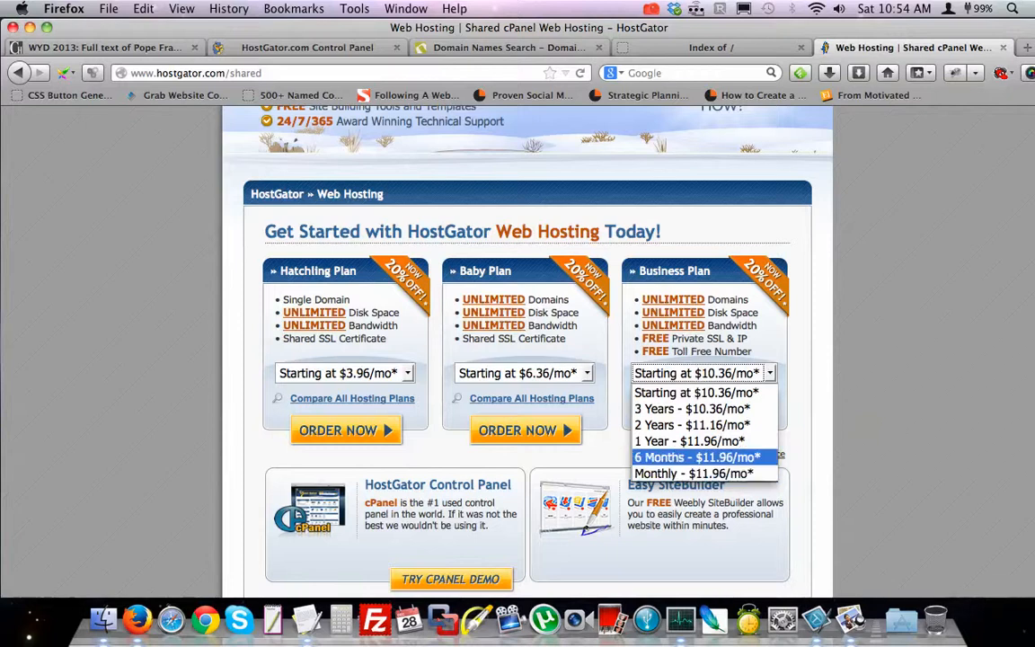
key("Escape")
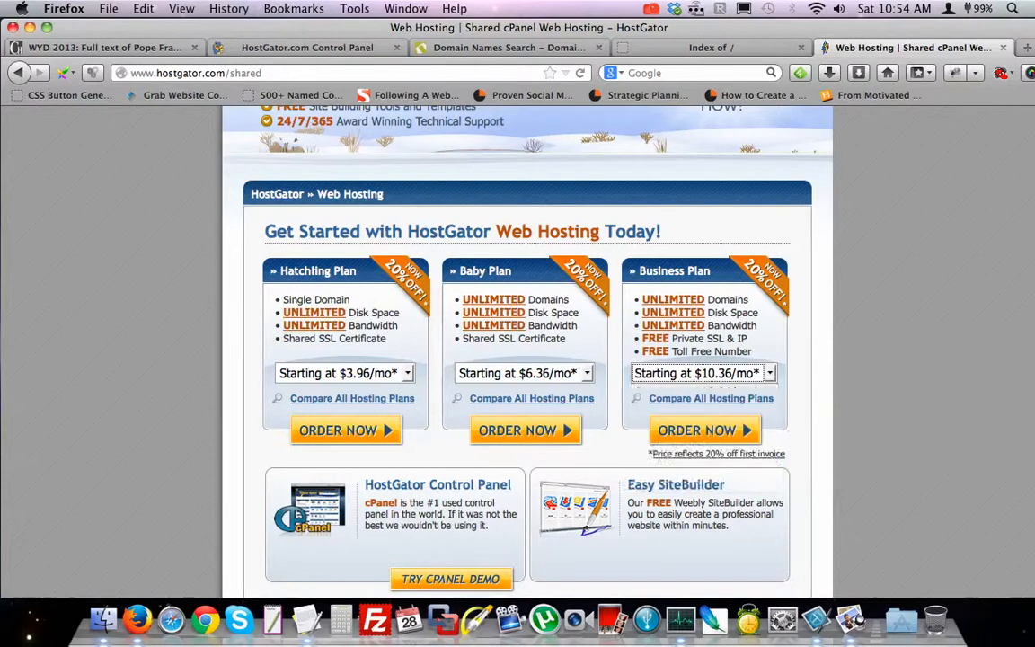
- Scroll back to the top and return to the Namecheap domain search
scroll(528, 352, "up", 2)
scroll(528, 351, "up", 3)
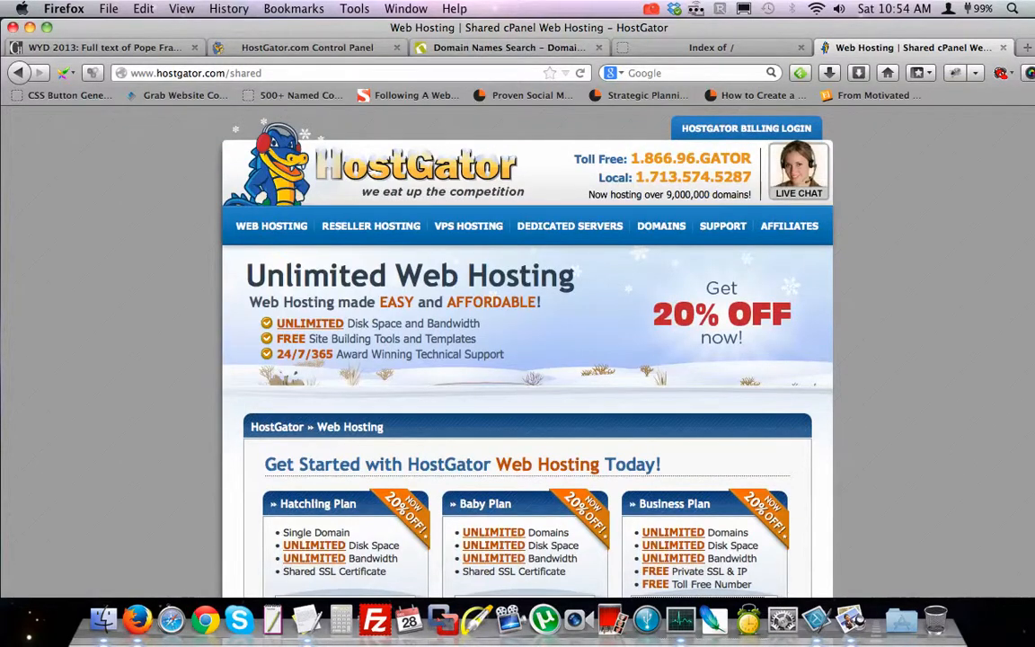
left_click(509, 48)
scroll(528, 351, "up", 3)
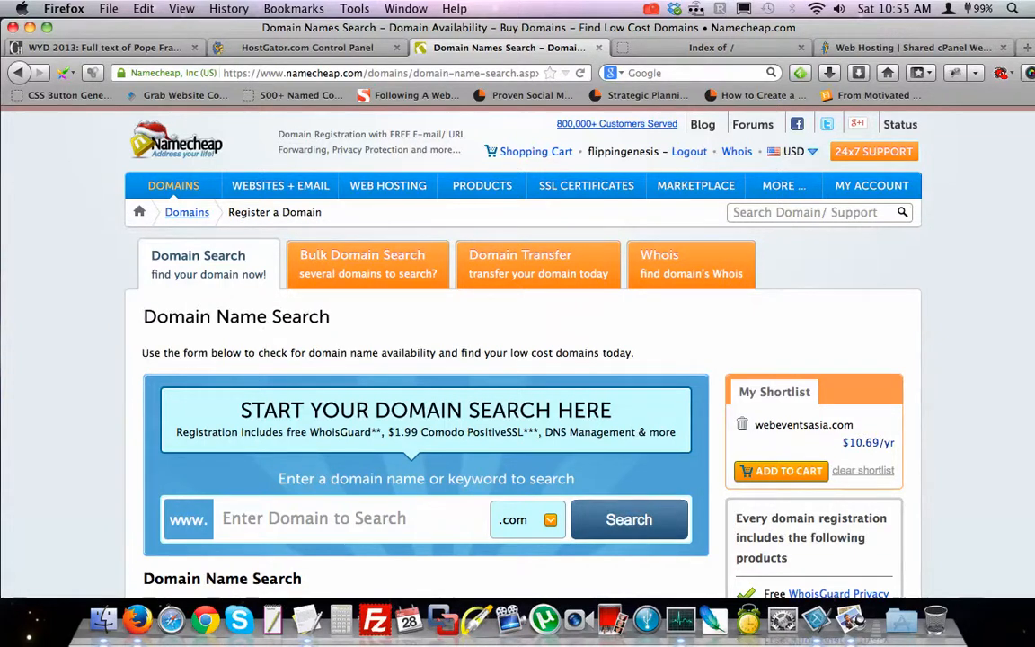
left_click(909, 47)
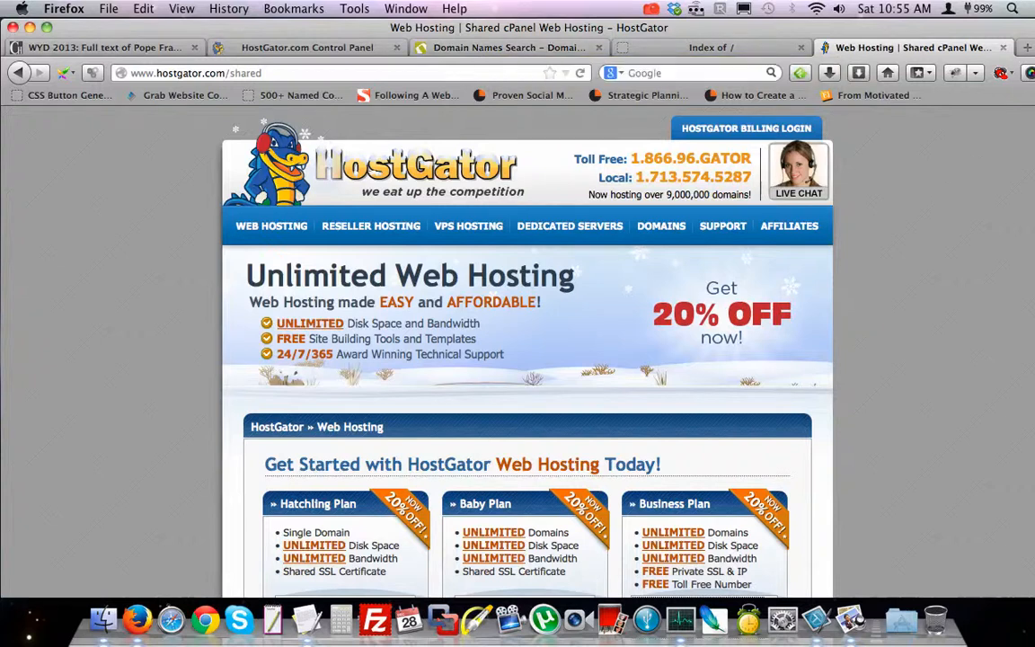
- Switch to technegosyo.com, which shows only a bare Index of / listing
left_click(692, 46)
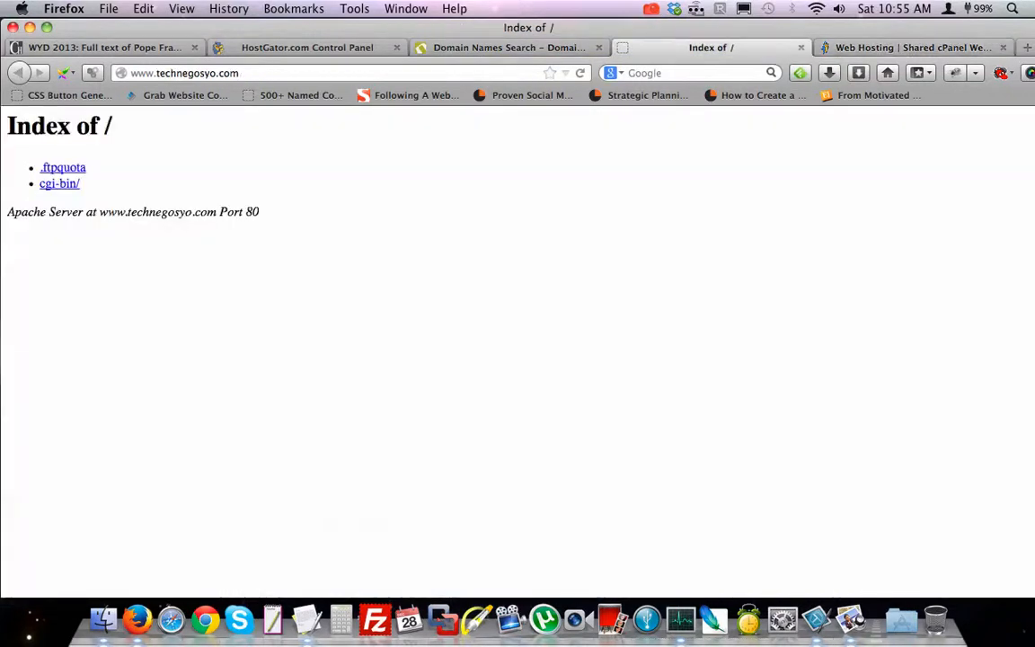
key("super+l")
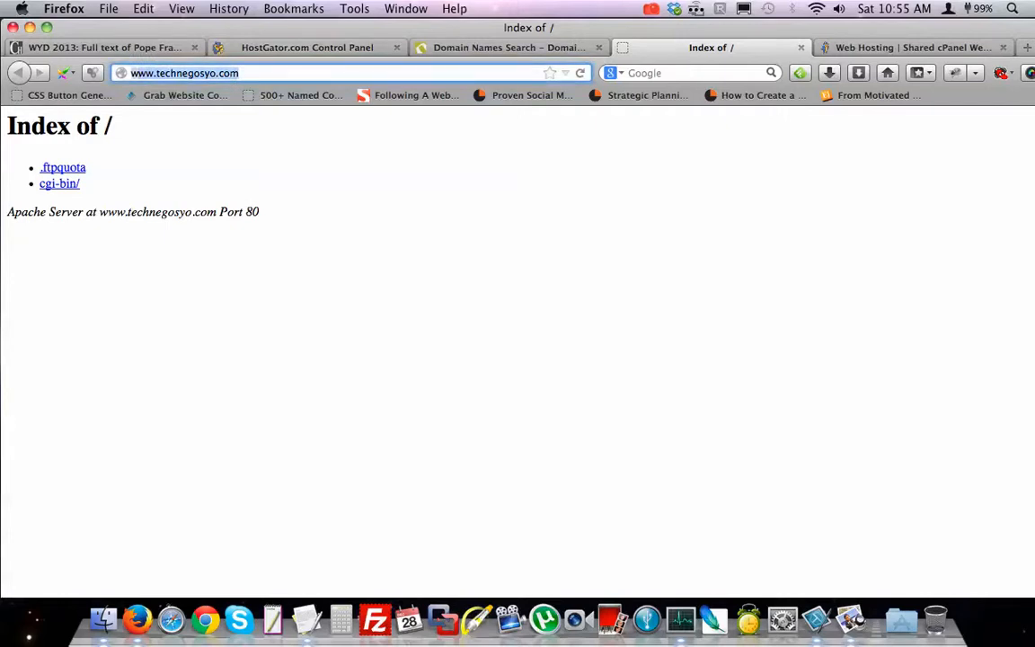
key("Return")
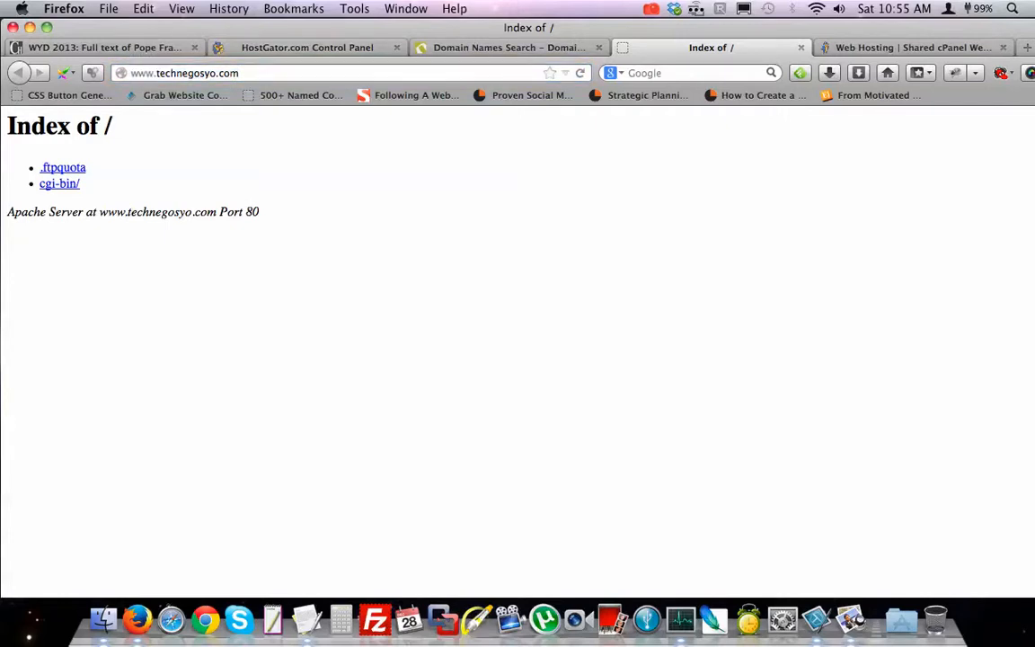
key("super+l")
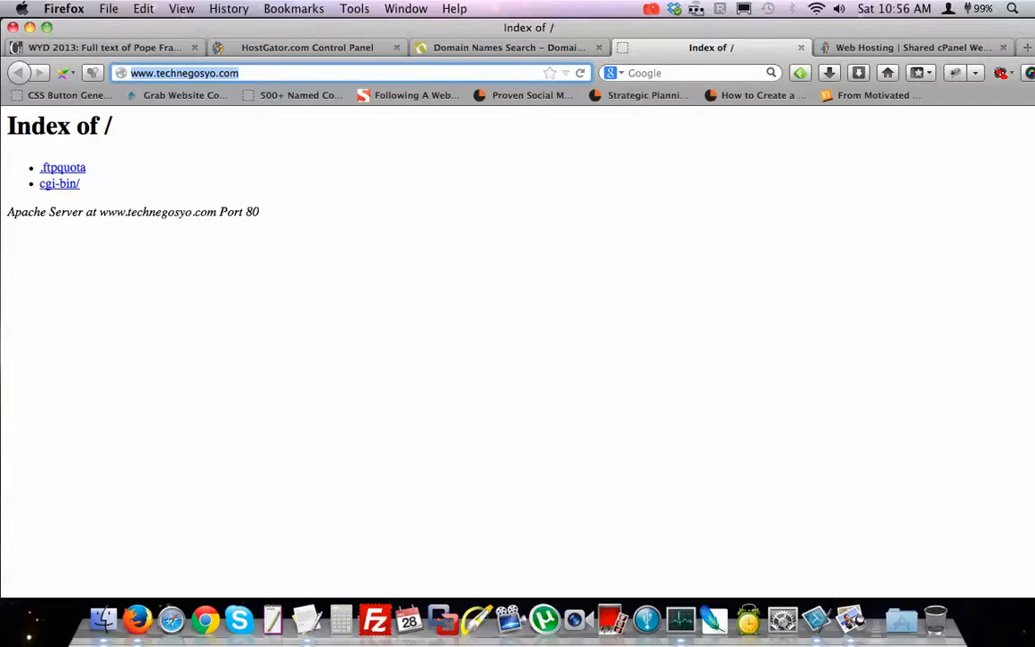
left_click_drag(269, 221, 7, 126)
left_click(277, 235)
left_click_drag(273, 223, 7, 126)
left_click(277, 235)
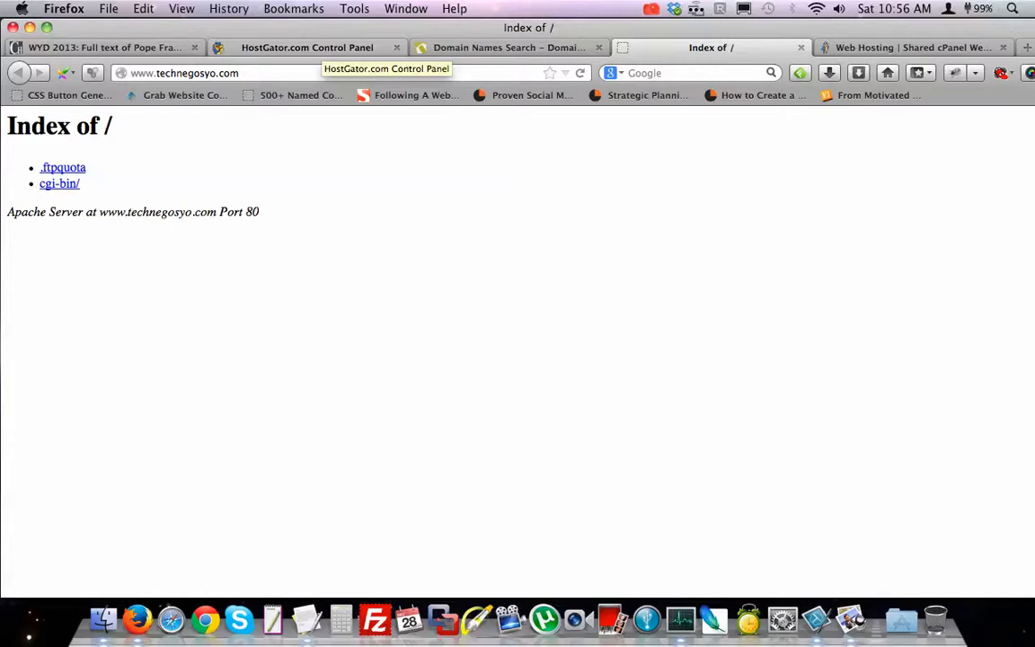
- Launch the Fantastico De Luxe installer from HostGator cPanel's Software/Services section
left_click(316, 49)
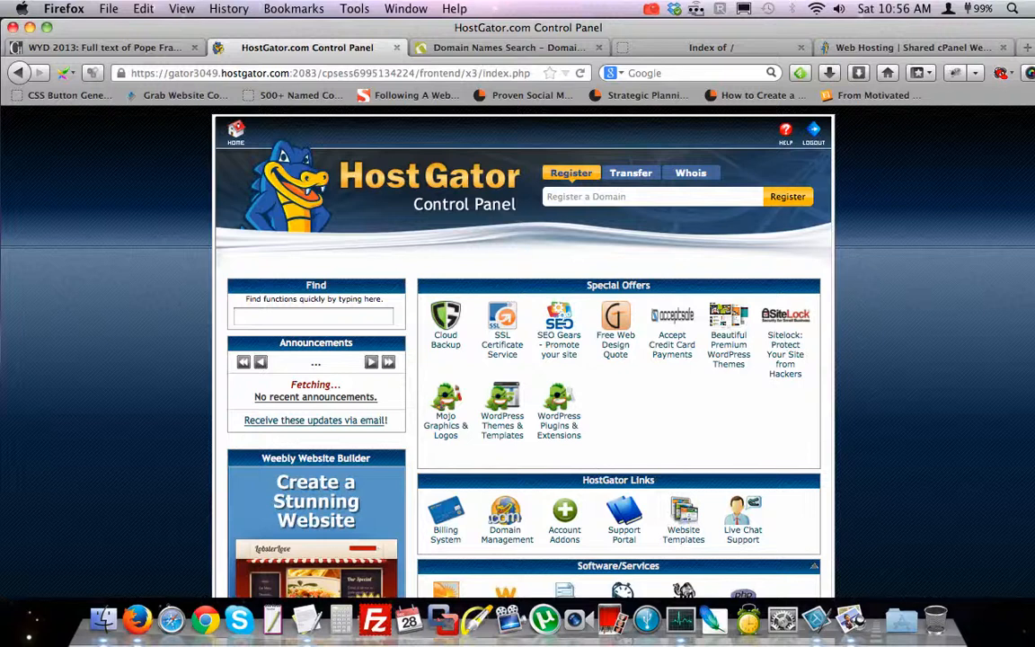
scroll(521, 359, "down", 1)
scroll(522, 360, "down", 5)
scroll(521, 360, "up", 5)
scroll(523, 352, "down", 1)
left_click(711, 48)
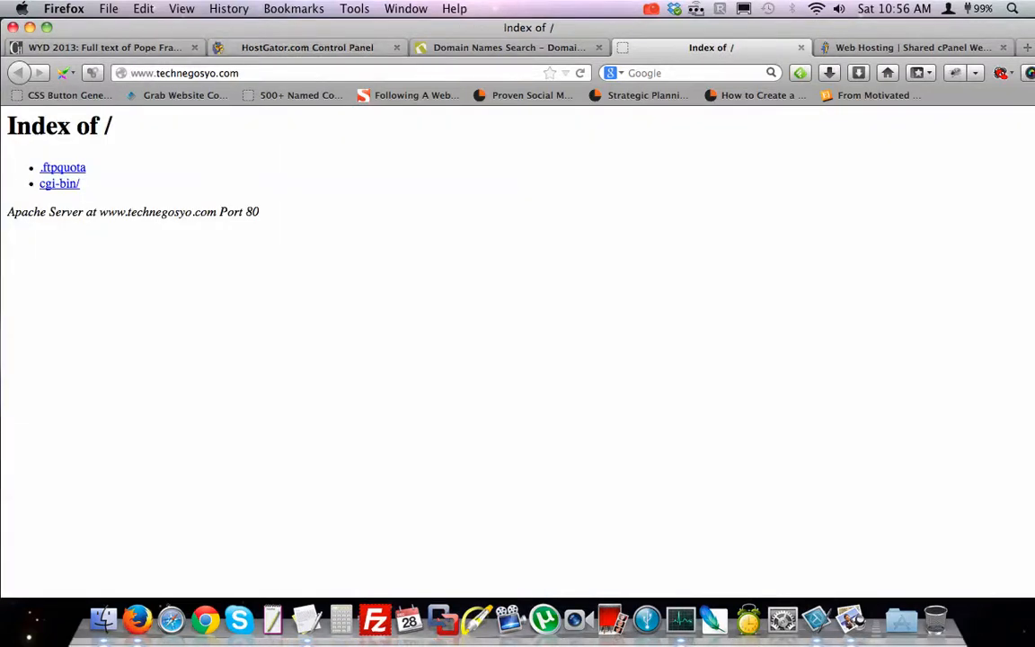
left_click(308, 48)
scroll(523, 352, "down", 5)
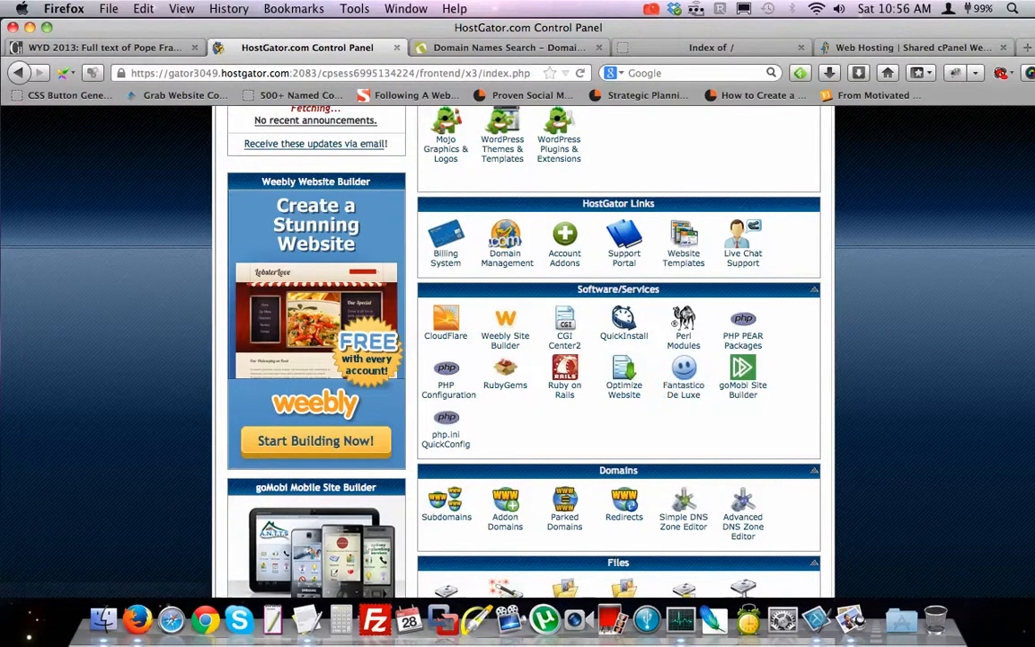
left_click(683, 389)
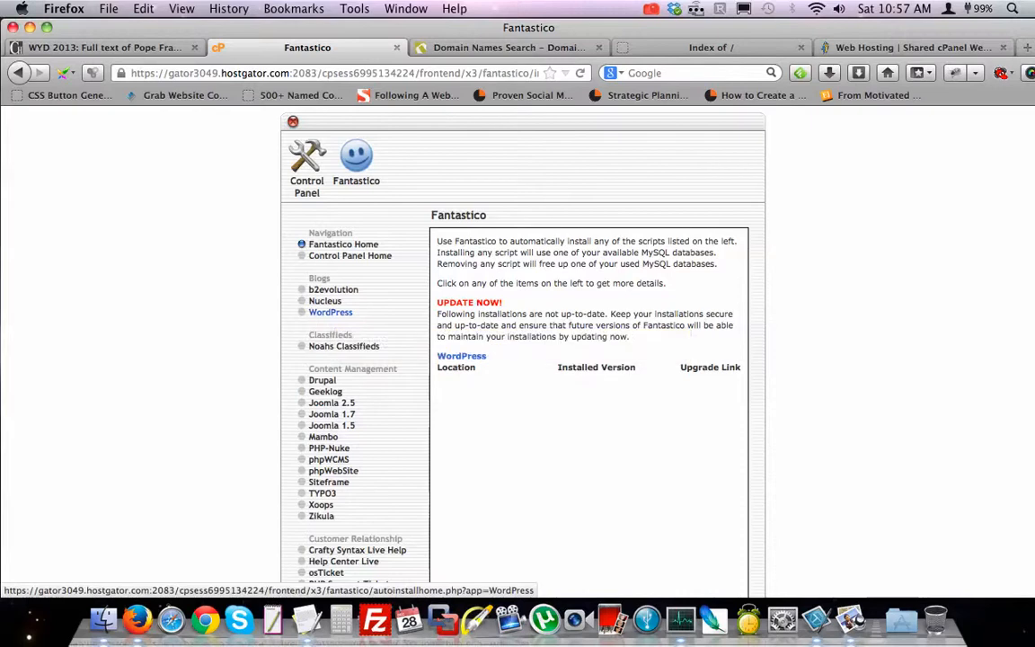
- Open WordPress under Blogs in Fantastico's sidebar
left_click(331, 312)
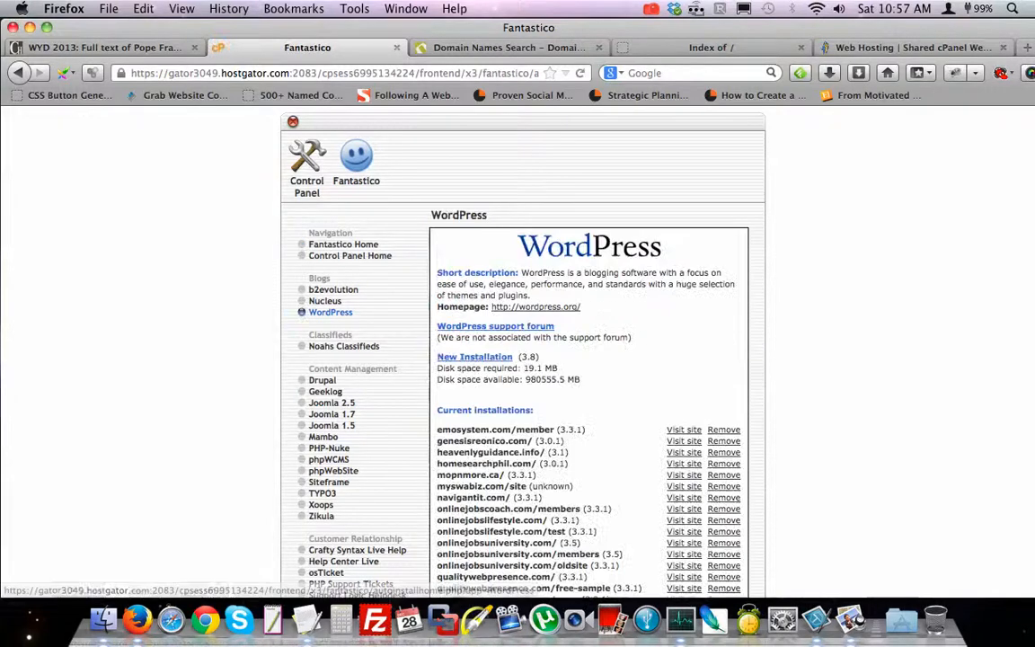
- Review the current WordPress installations and start a New Installation (3.8)
scroll(521, 351, "down", 5)
scroll(521, 351, "down", 3)
scroll(521, 350, "up", 8)
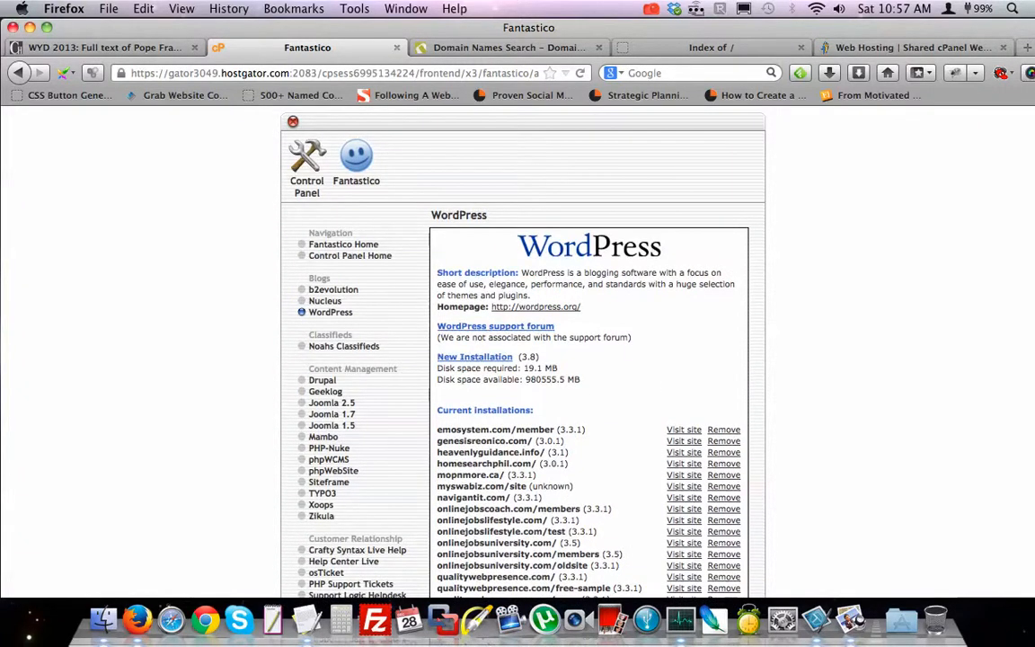
left_click(474, 357)
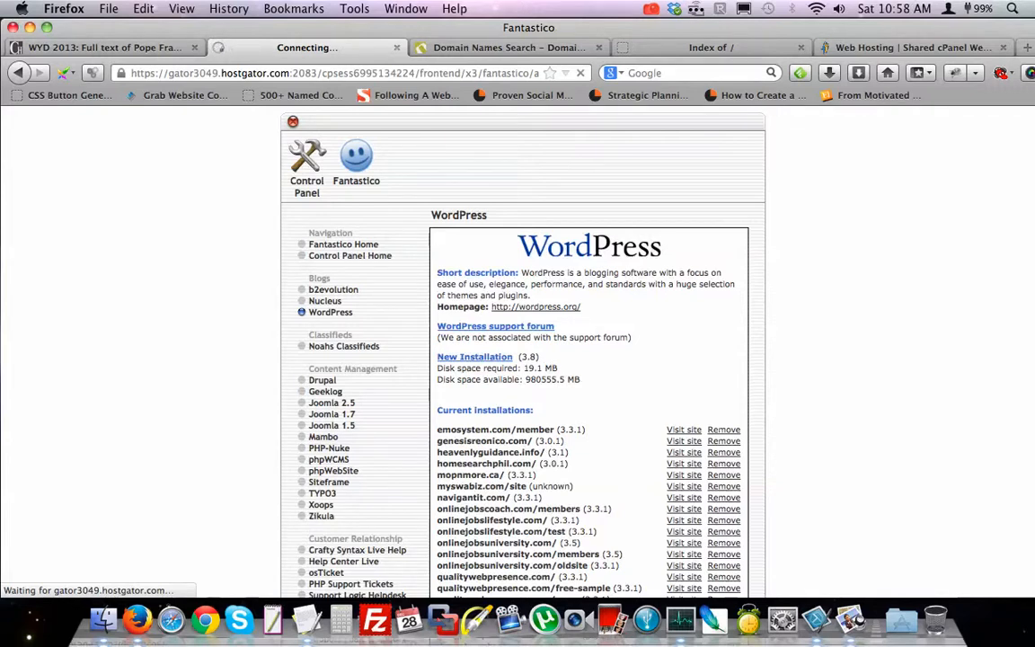
- Check the technegosyo.com listing, then choose technegosyo.com as the WordPress install domain
left_click(714, 48)
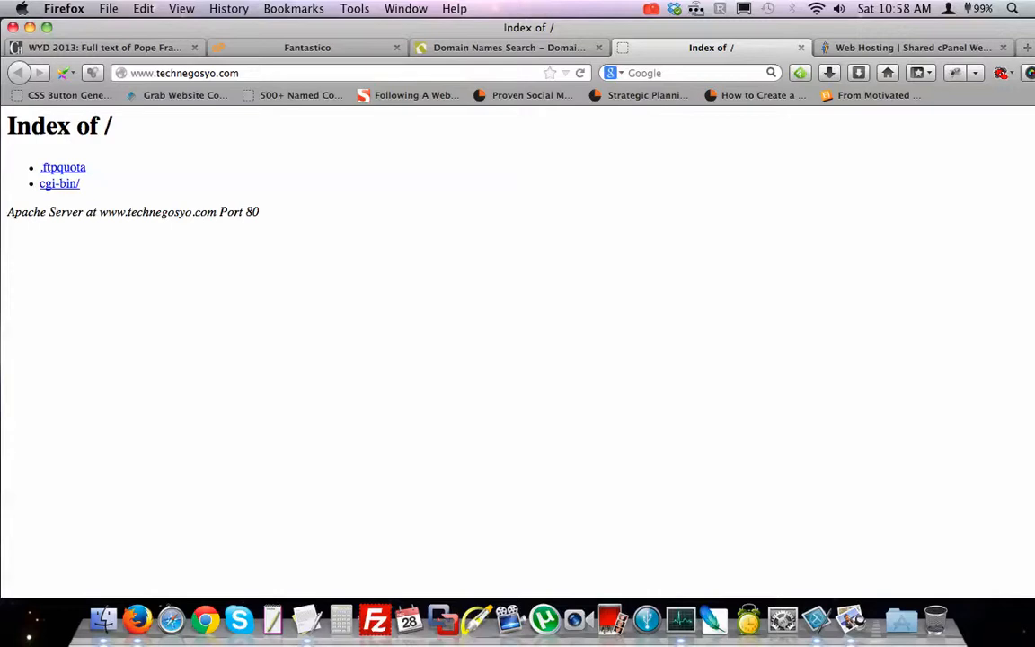
left_click(308, 47)
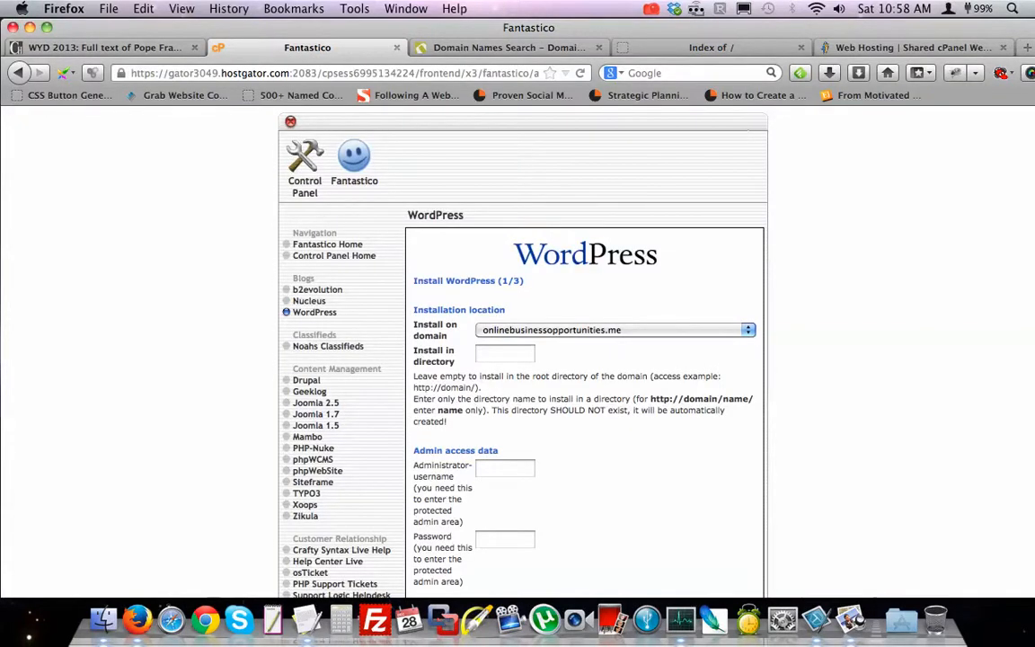
scroll(522, 350, "down", 3)
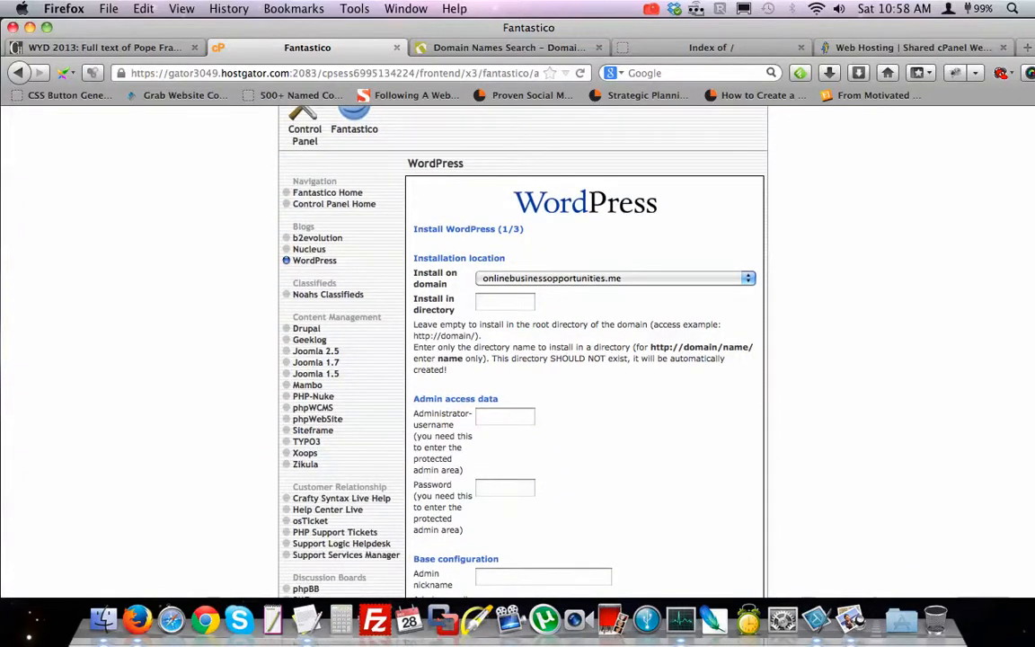
left_click(615, 278)
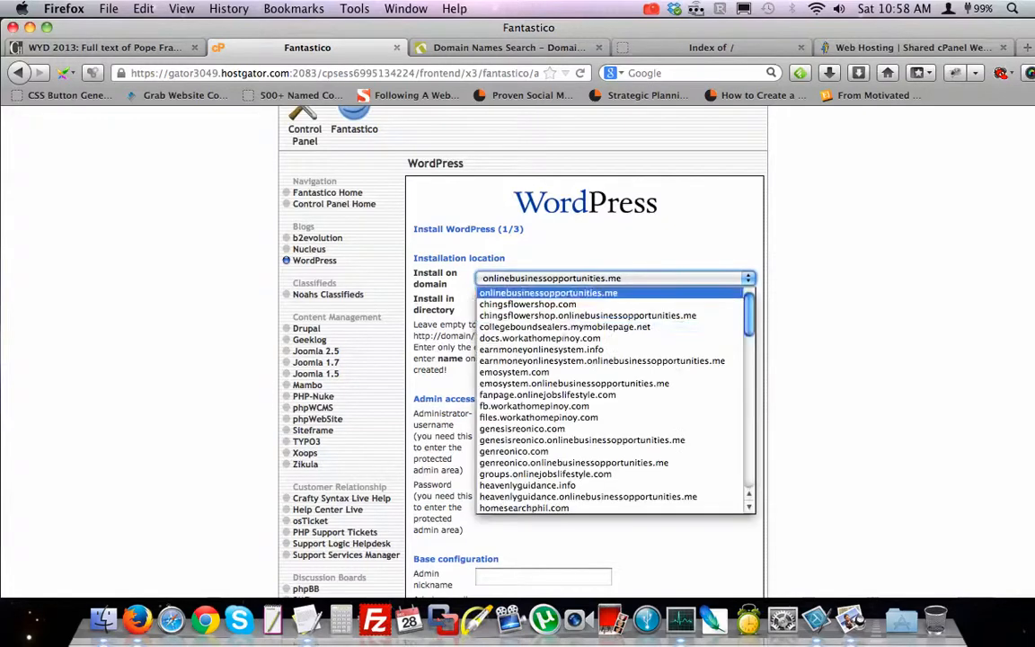
scroll(611, 362, "down", 7)
scroll(611, 400, "down", 10)
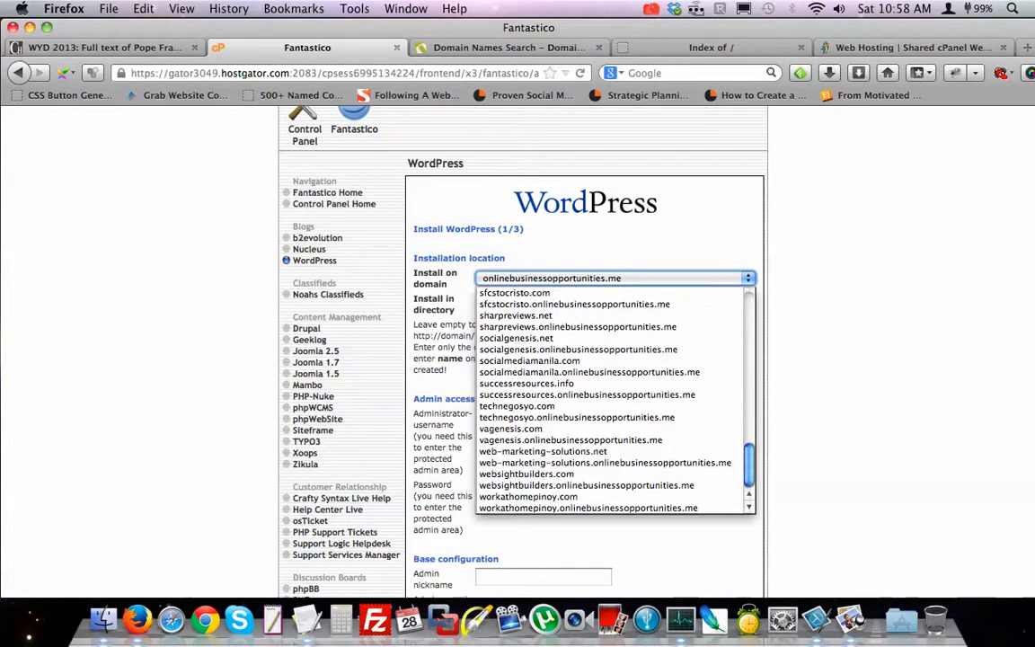
left_click(540, 360)
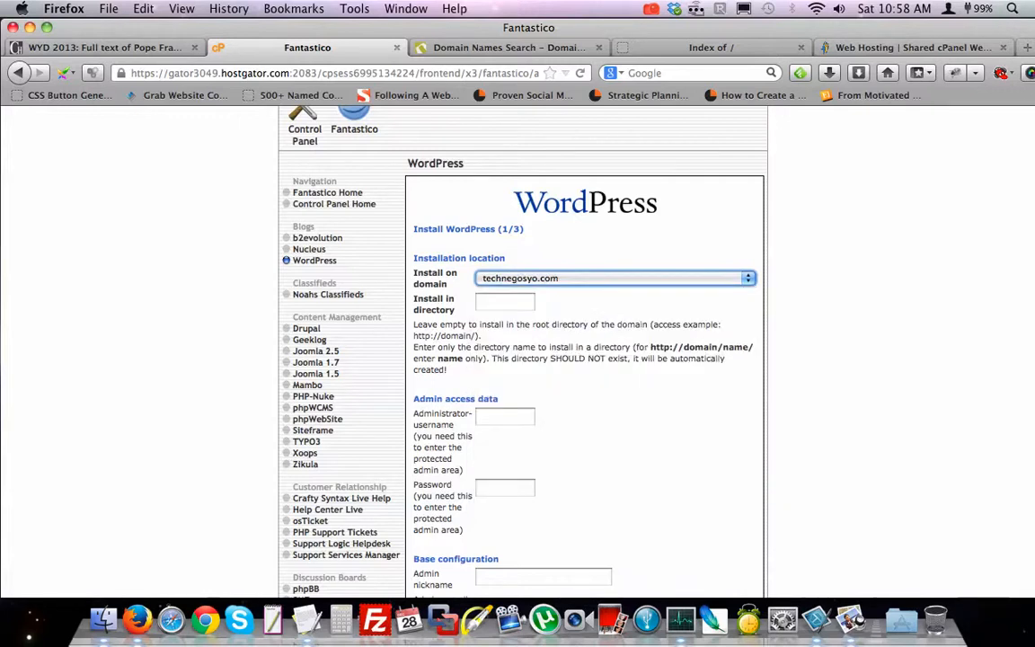
- Leave the install directory blank for a root install and reach the admin username field
left_click(505, 302)
left_click(505, 302)
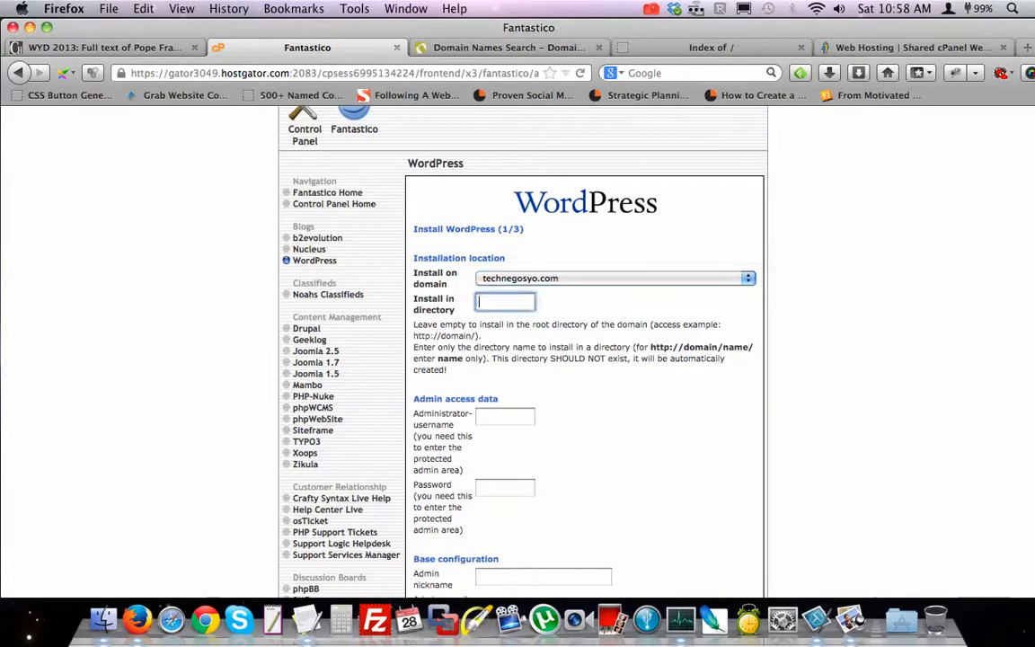
left_click(593, 304)
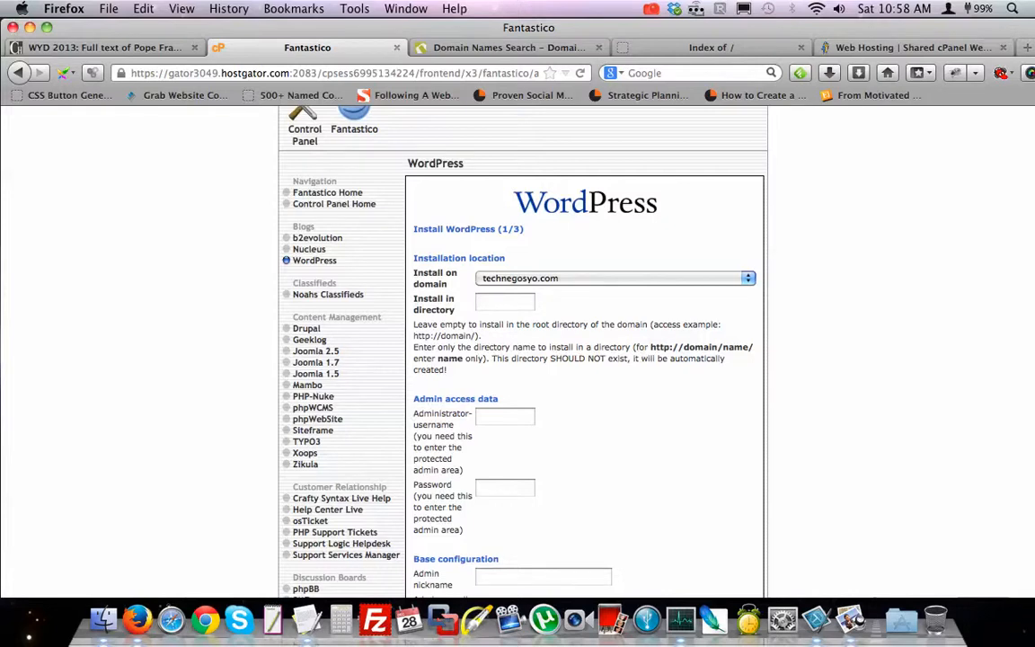
scroll(523, 351, "down", 1)
left_click(505, 381)
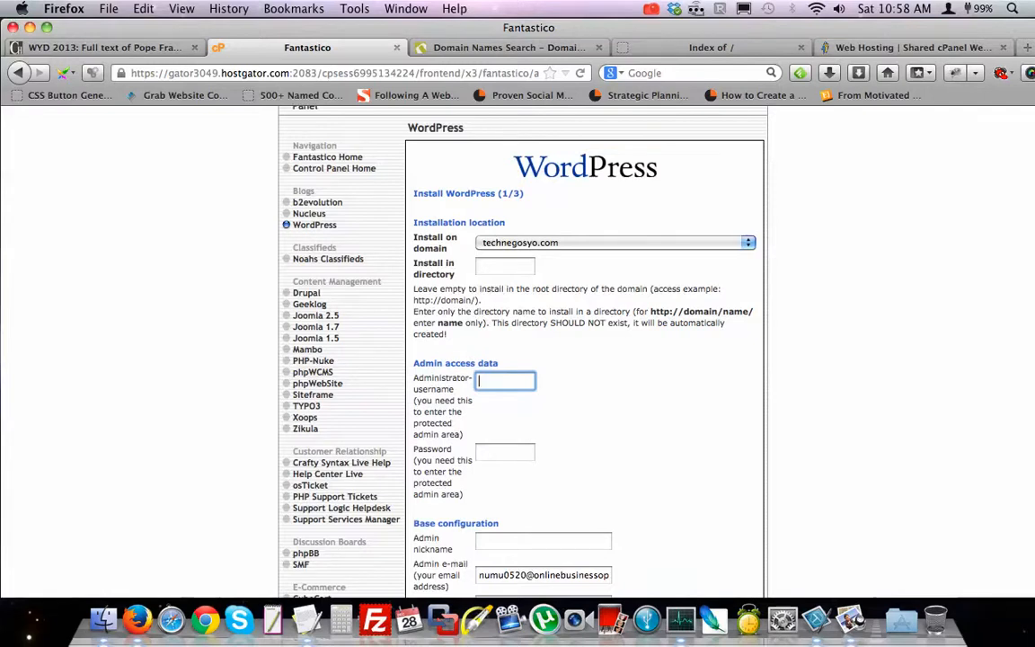
- Fill in the admin username, admin password and admin e-mail address
type("vsepdemo")
left_click(505, 452)
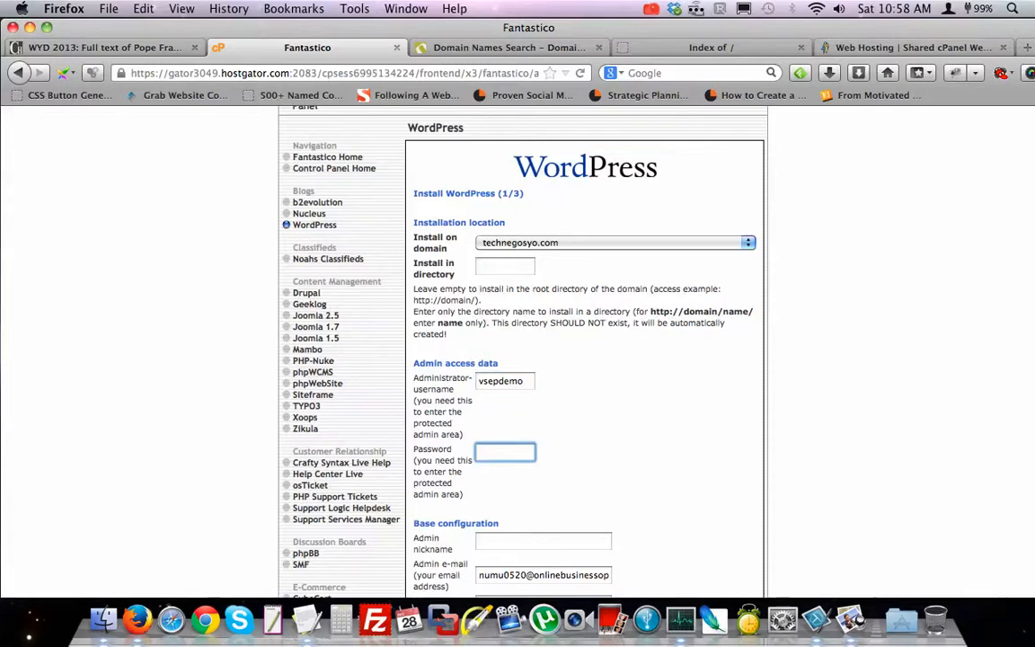
type("password")
scroll(521, 351, "down", 3)
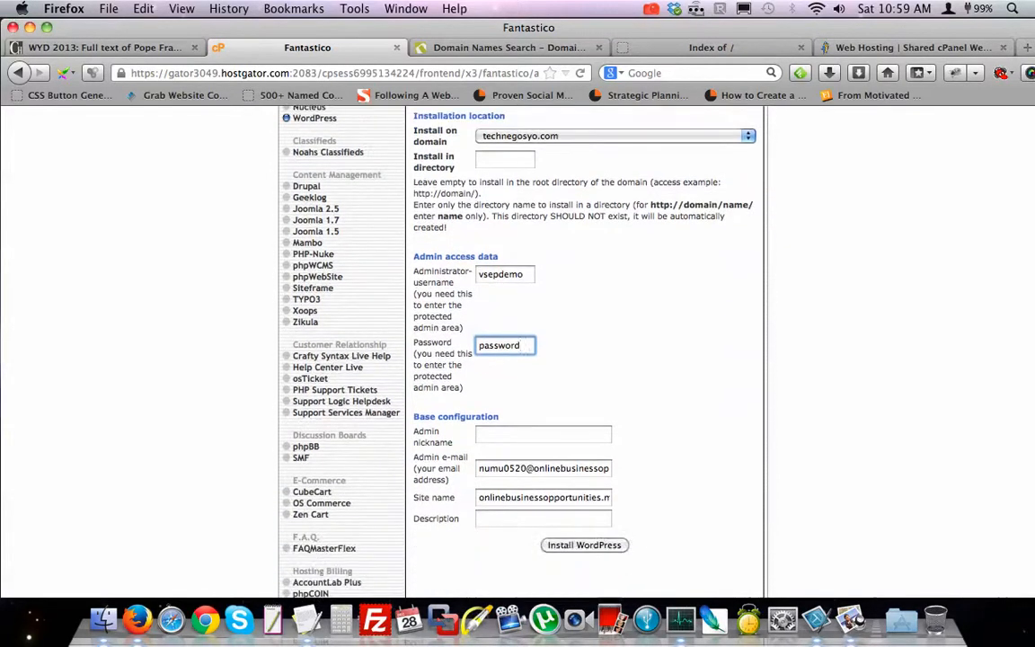
key("Tab")
key("Tab")
key("BackSpace")
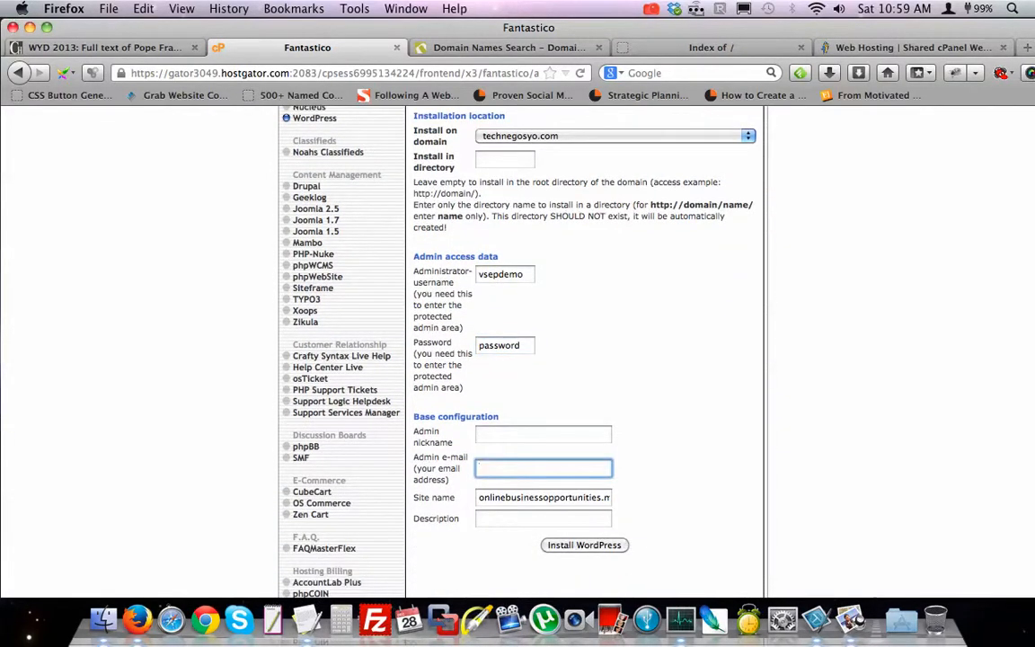
- Name the site 'VSEP Demo Site' and submit the WordPress install form
key("Tab")
key("BackSpace")
type("T")
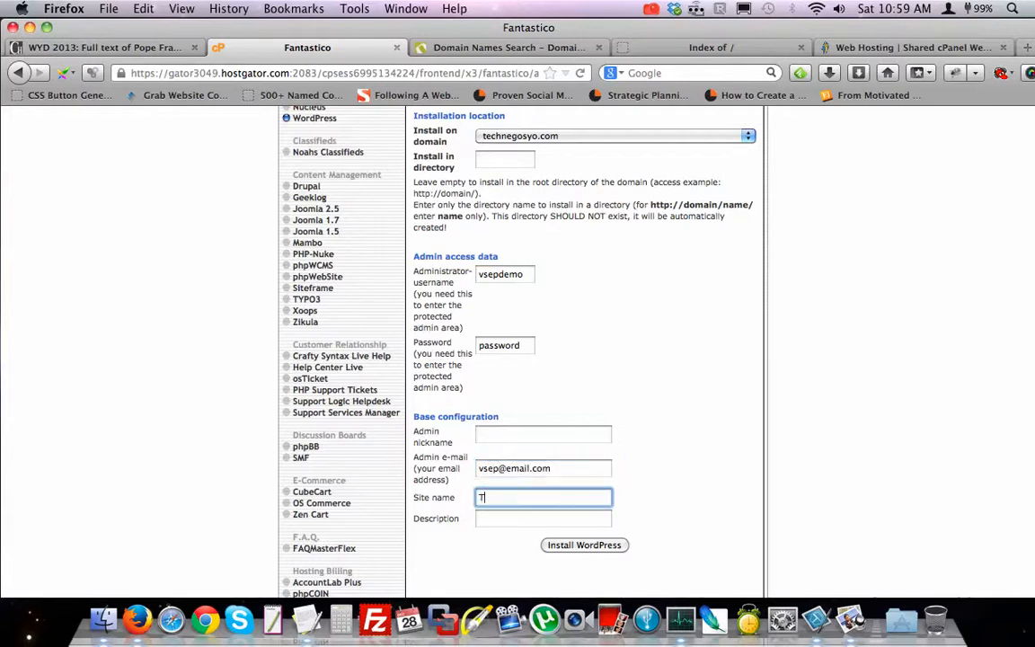
type("his is a ")
type("V")
key("BackSpace")
key("BackSpace")
key("BackSpace")
key("BackSpace")
key("BackSpace")
key("BackSpace")
key("BackSpace")
key("BackSpace")
type("VSEP Dem")
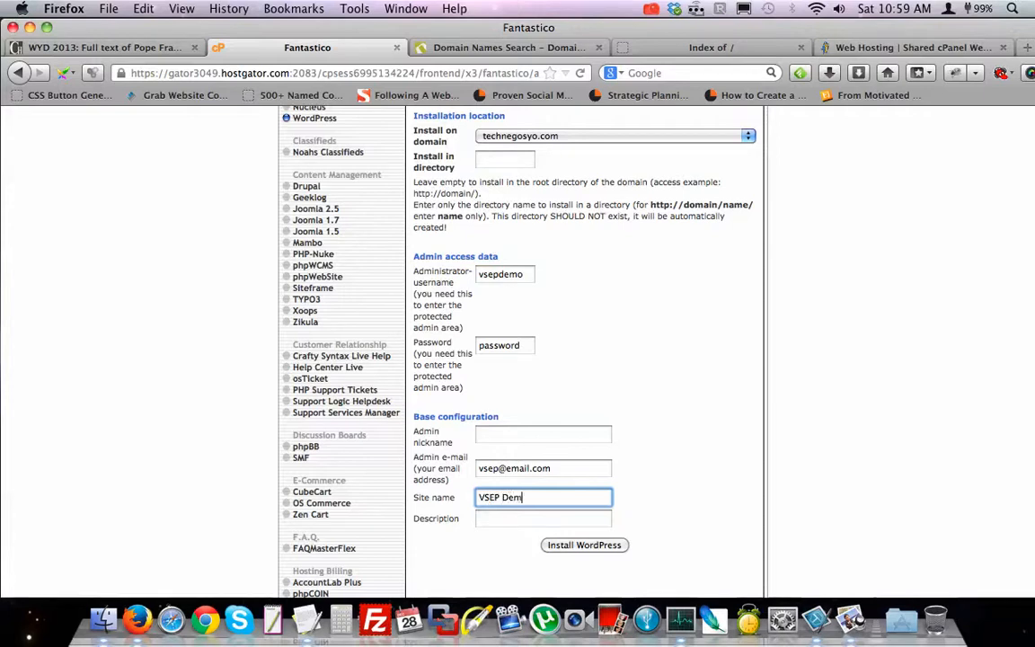
type("o Site")
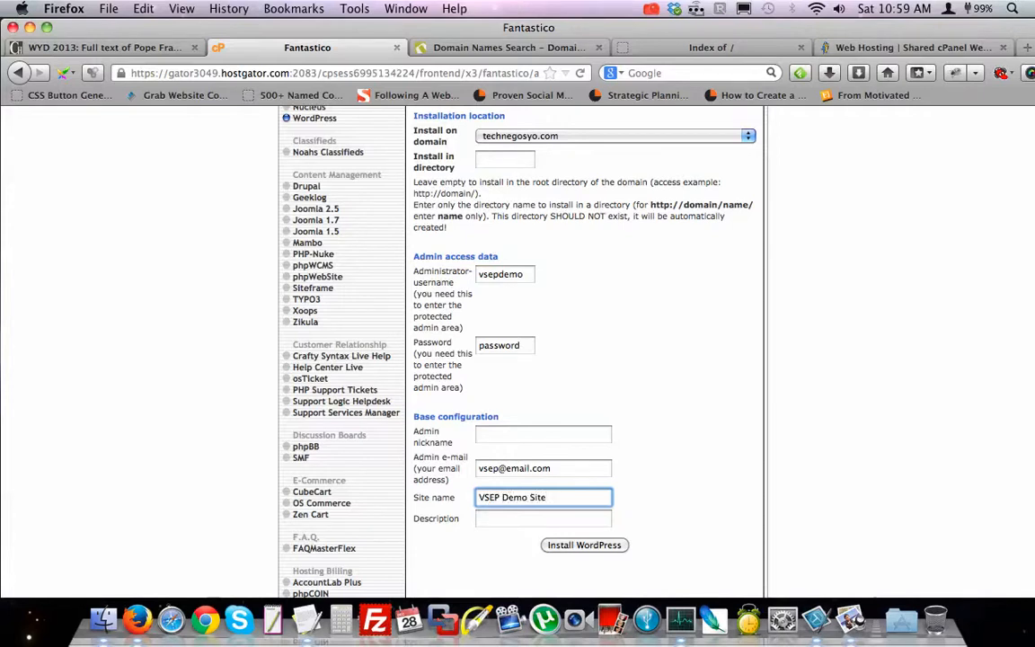
left_click(491, 447)
scroll(491, 448, "up", 1)
left_click(491, 437)
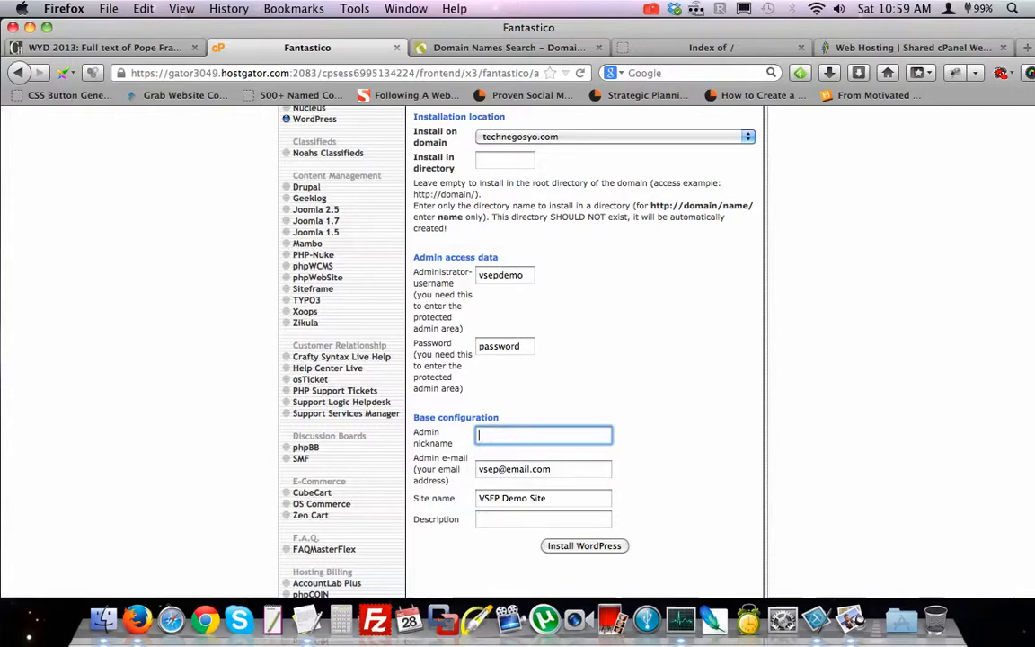
scroll(521, 351, "down", 1)
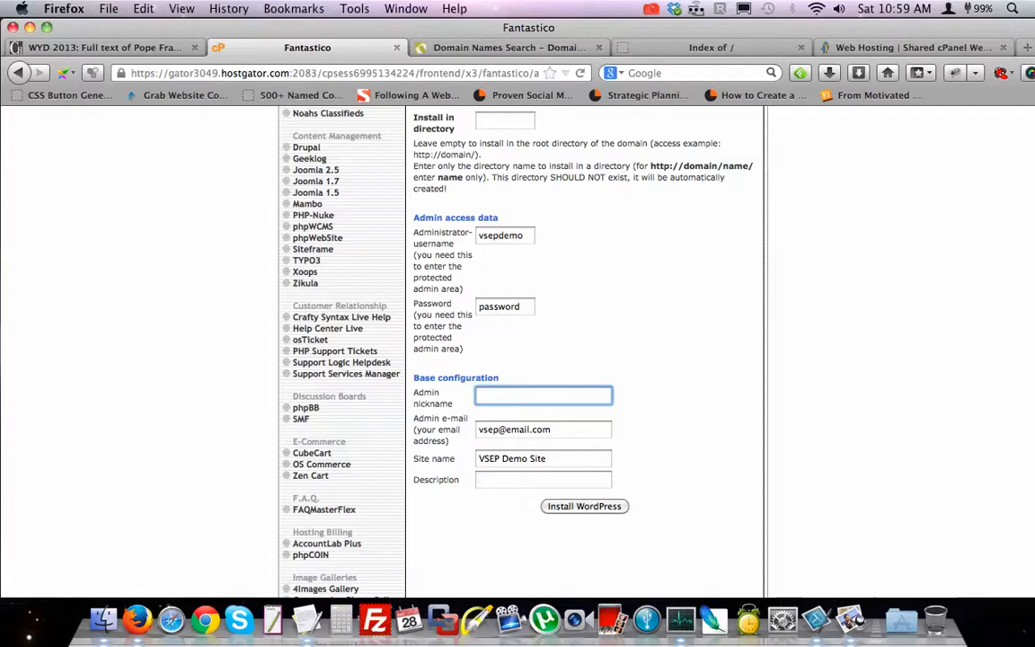
scroll(521, 351, "up", 2)
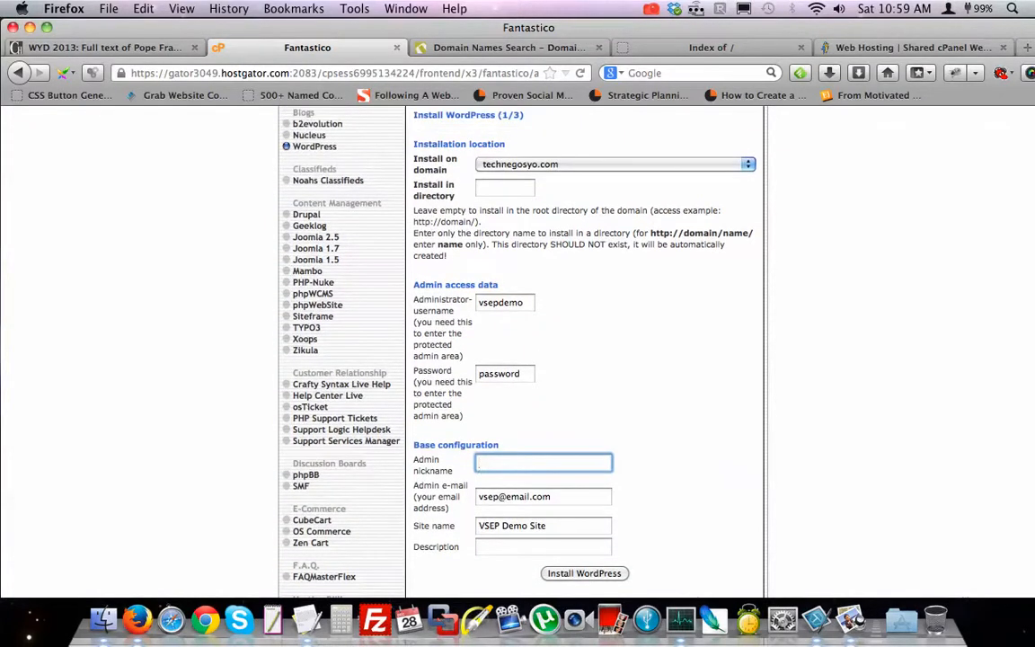
scroll(521, 351, "down", 1)
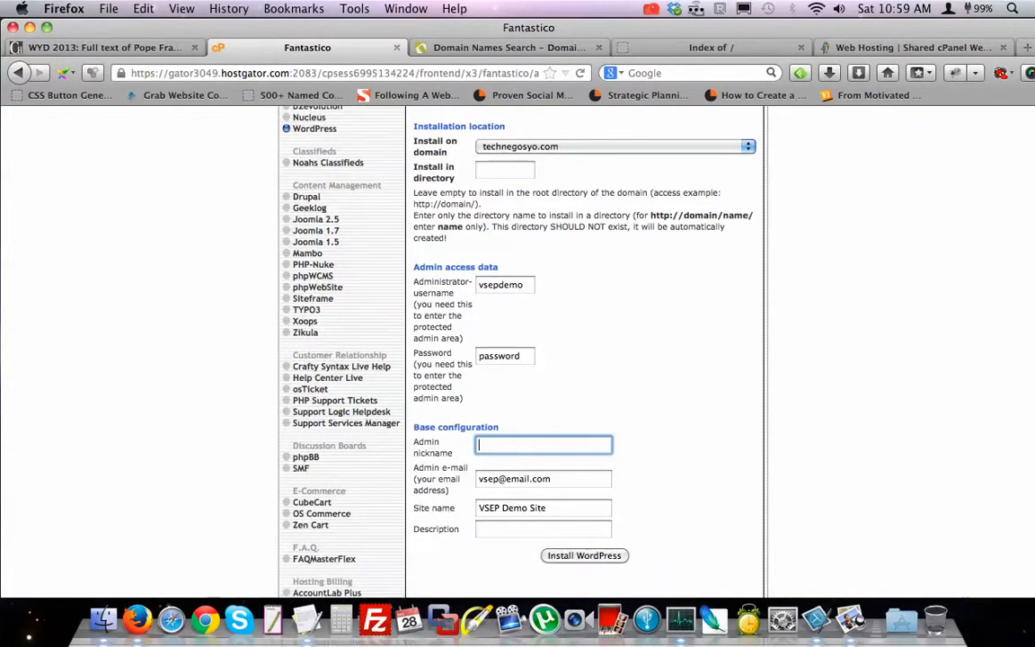
left_click(584, 549)
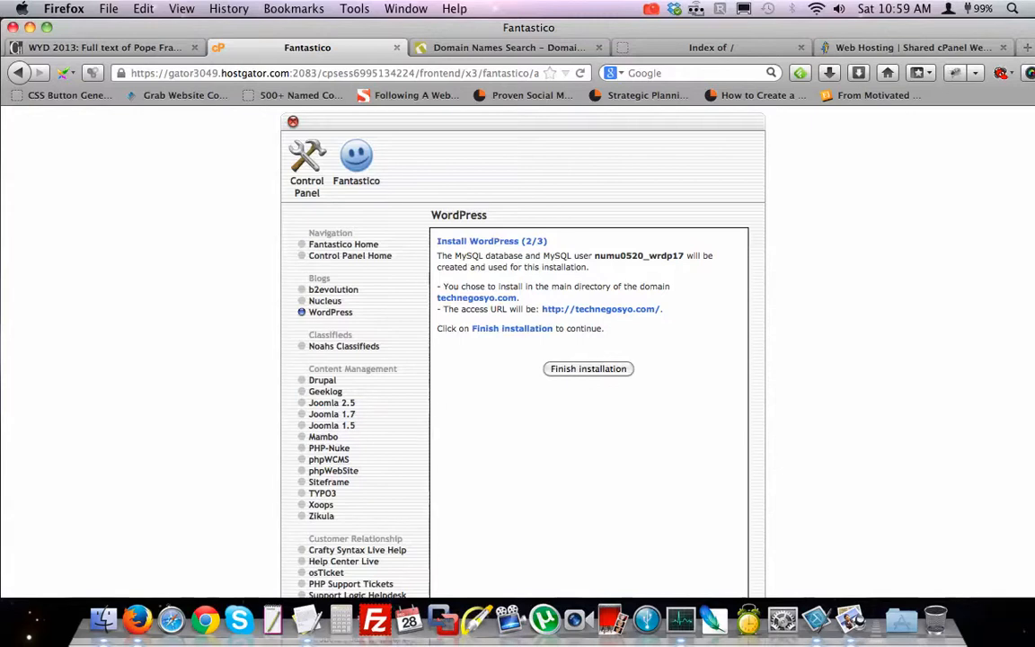
- Highlight the MySQL user name on the Install WordPress (2/3) page, then finish the installation
left_click_drag(594, 256, 684, 255)
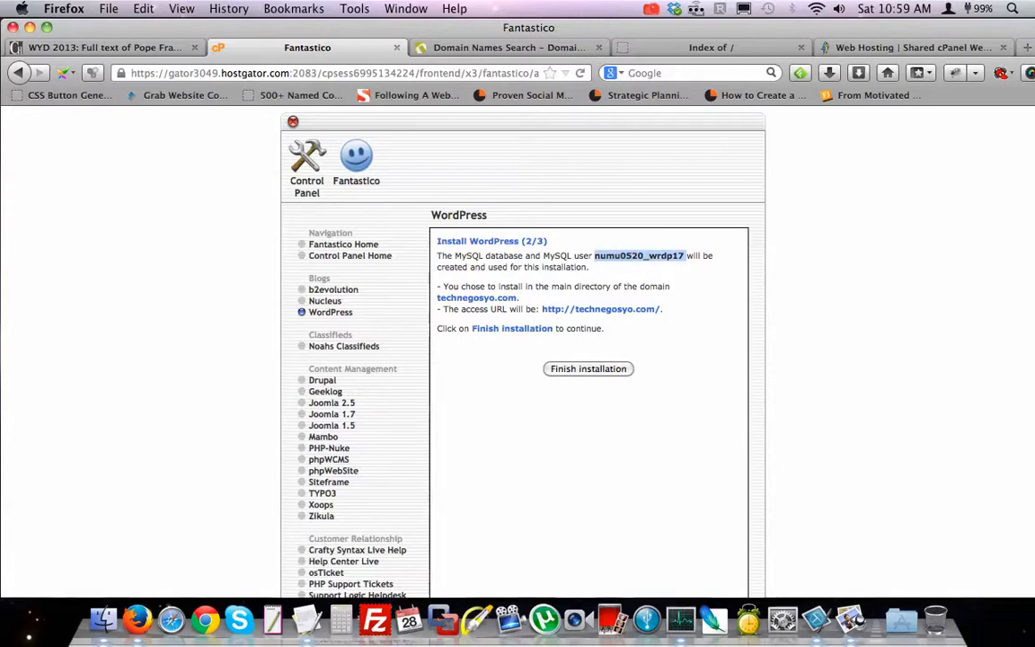
left_click(684, 267)
left_click_drag(685, 256, 594, 256)
left_click(594, 256)
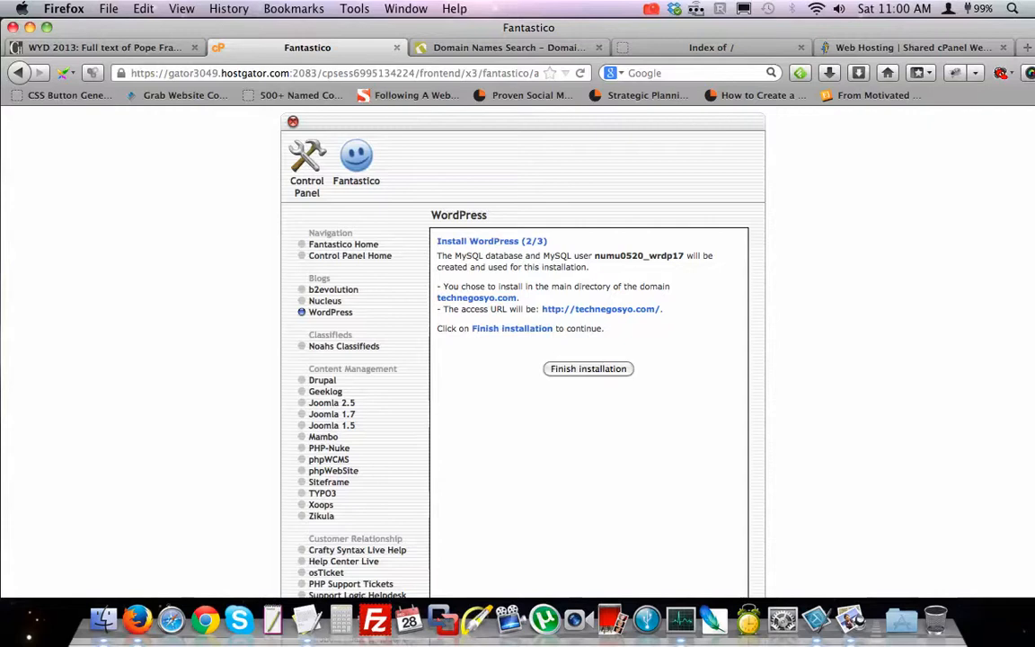
left_click(589, 370)
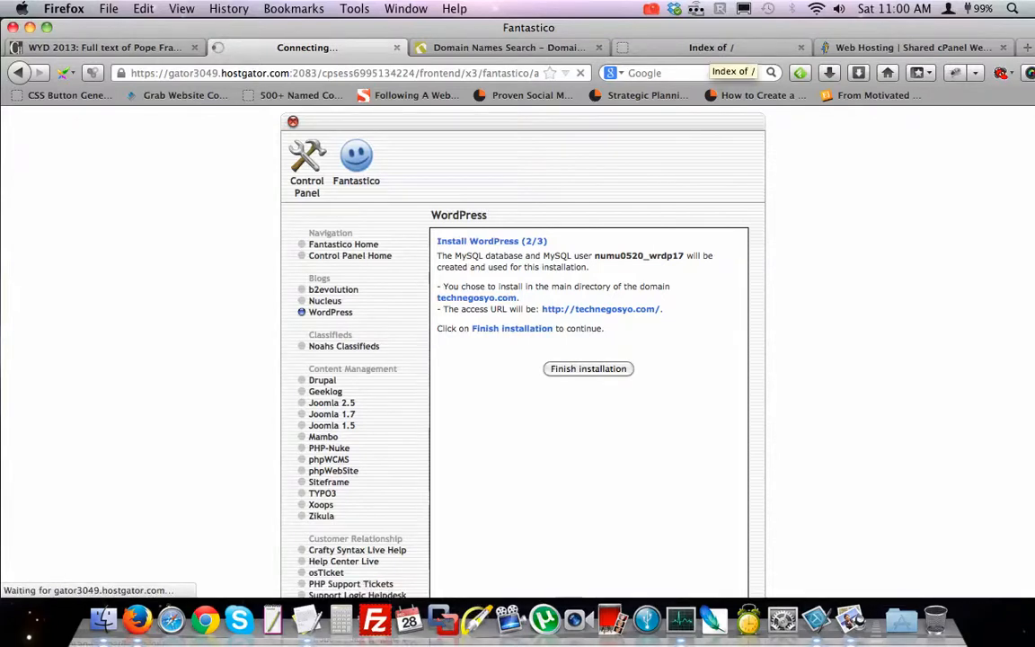
- Compare the technegosyo.com Index of / tab with the finished Fantastico install page
left_click(719, 47)
key("super+l")
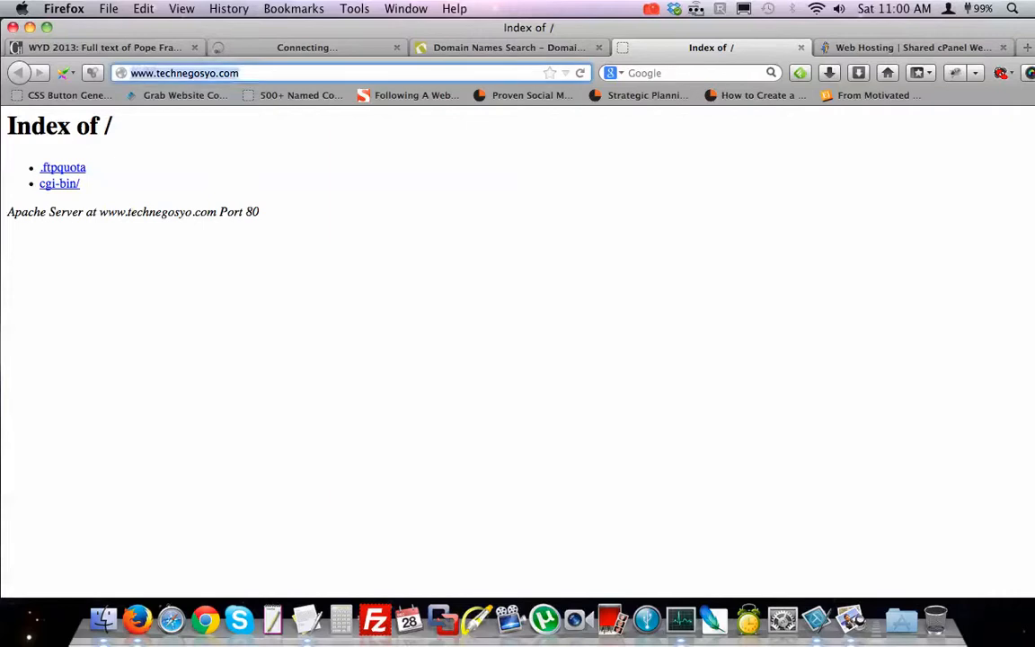
left_click(432, 180)
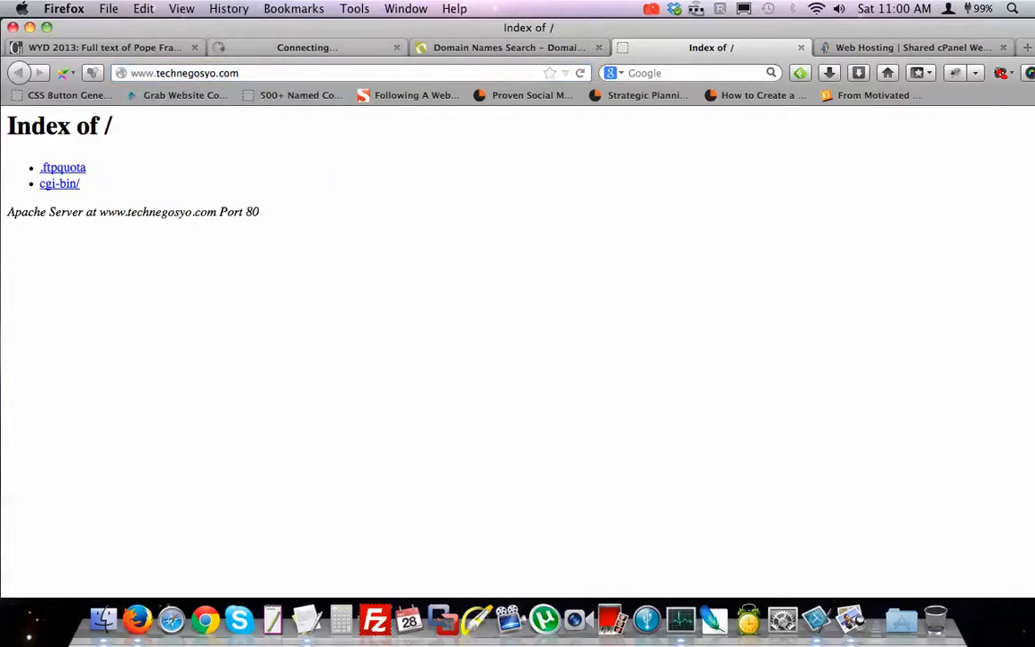
left_click(342, 48)
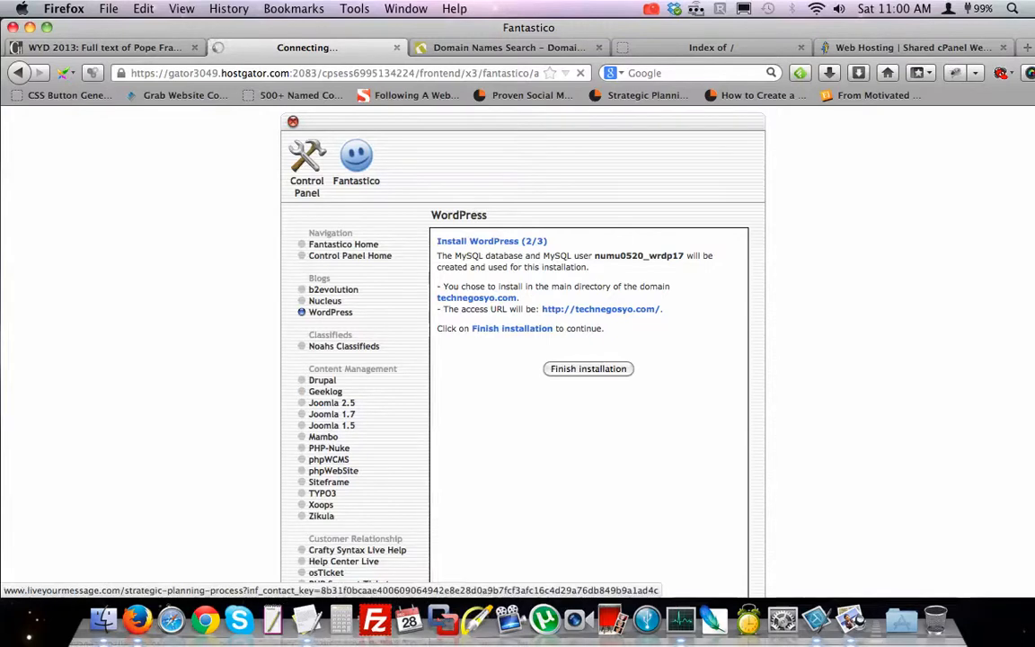
left_click(710, 47)
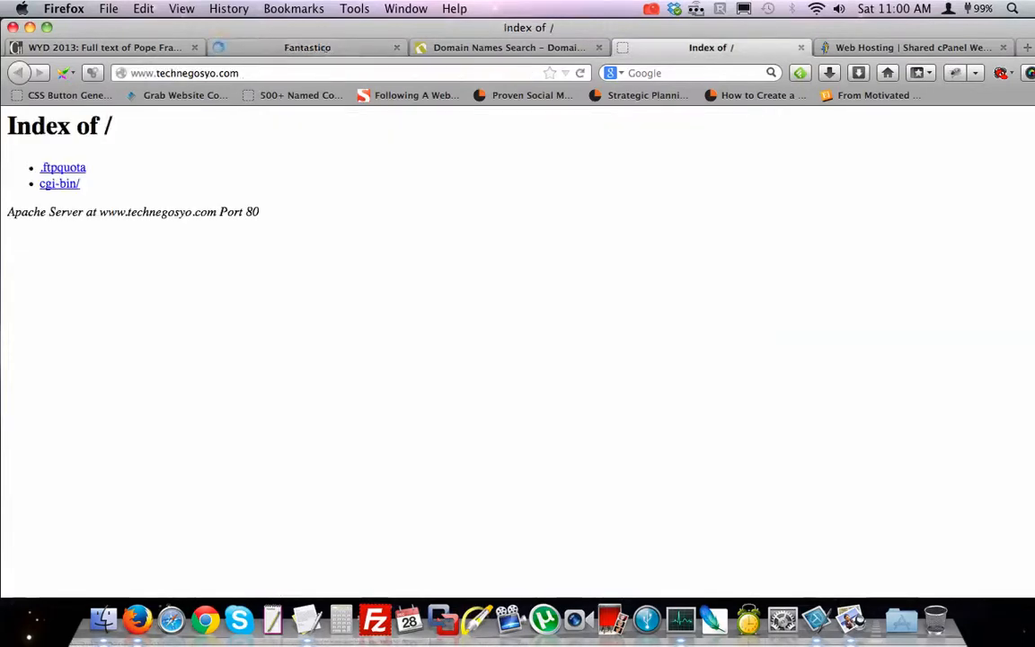
left_click(307, 48)
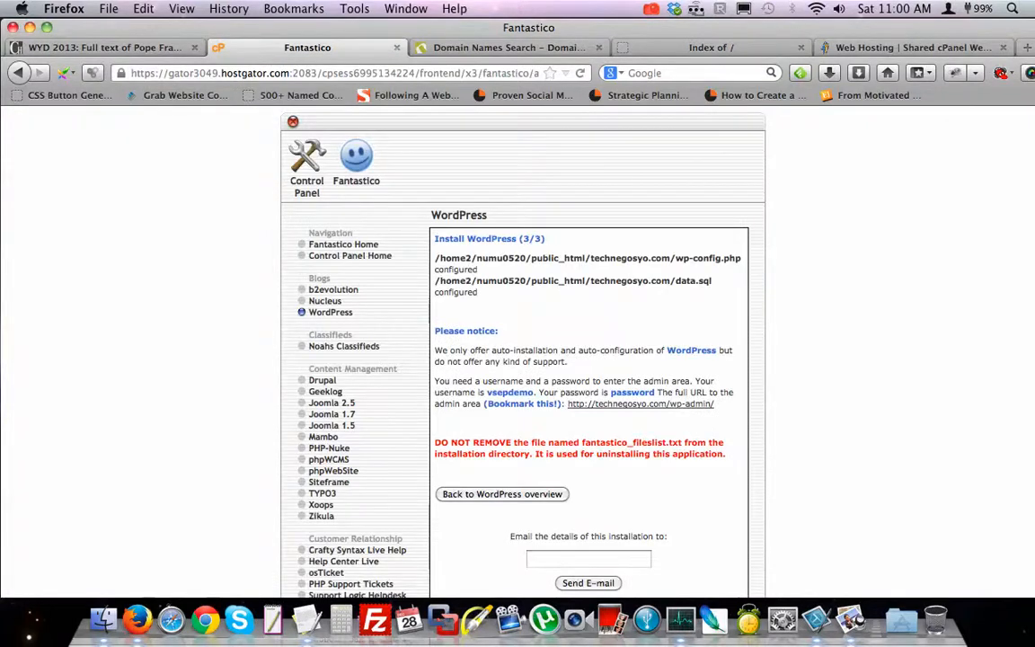
- Review the Install WordPress (3/3) summary, then focus the technegosyo.com tab's address
scroll(518, 351, "down", 2)
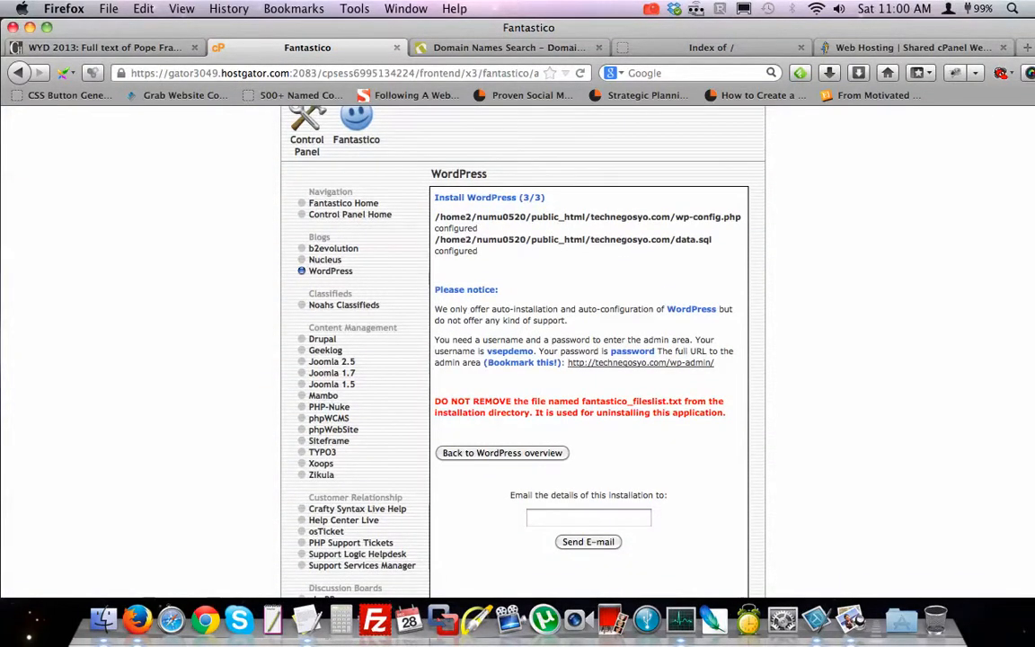
scroll(518, 351, "down", 1)
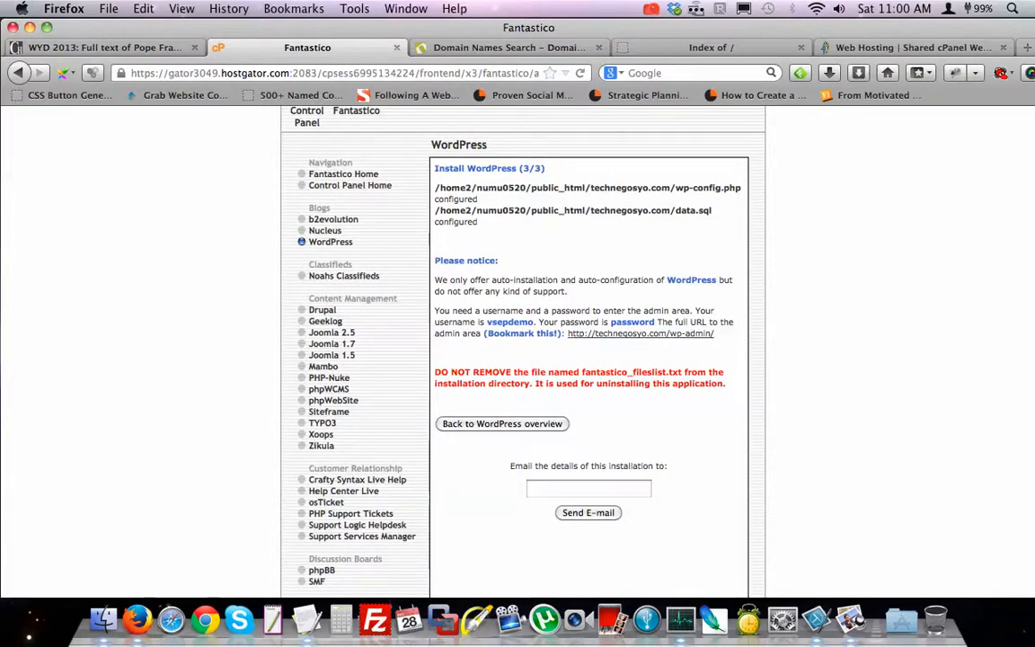
scroll(518, 351, "down", 2)
scroll(517, 350, "up", 2)
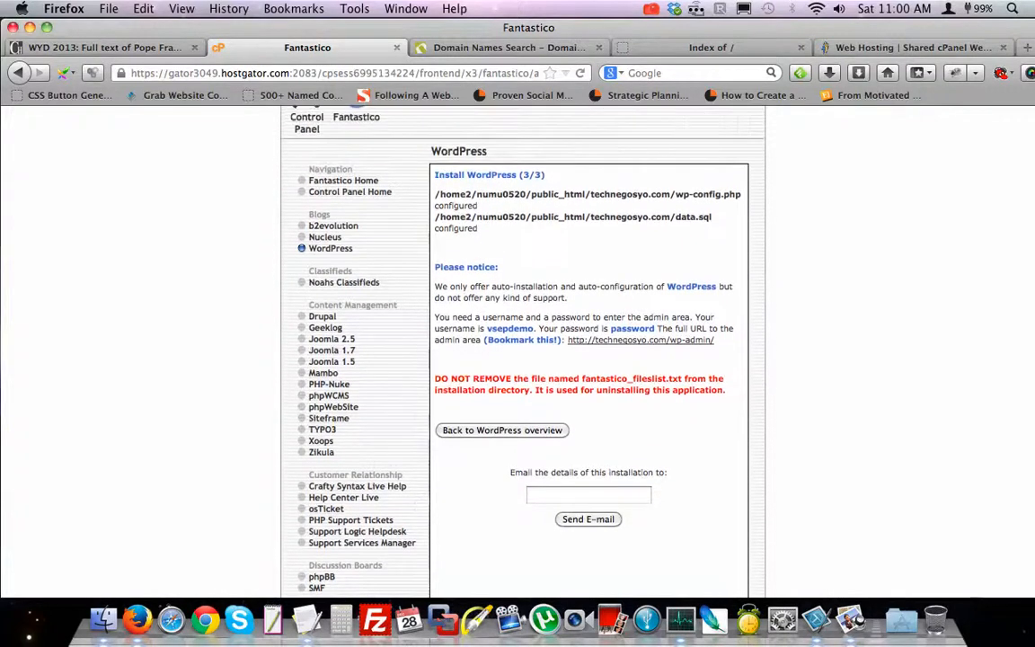
left_click(711, 48)
left_click(404, 73)
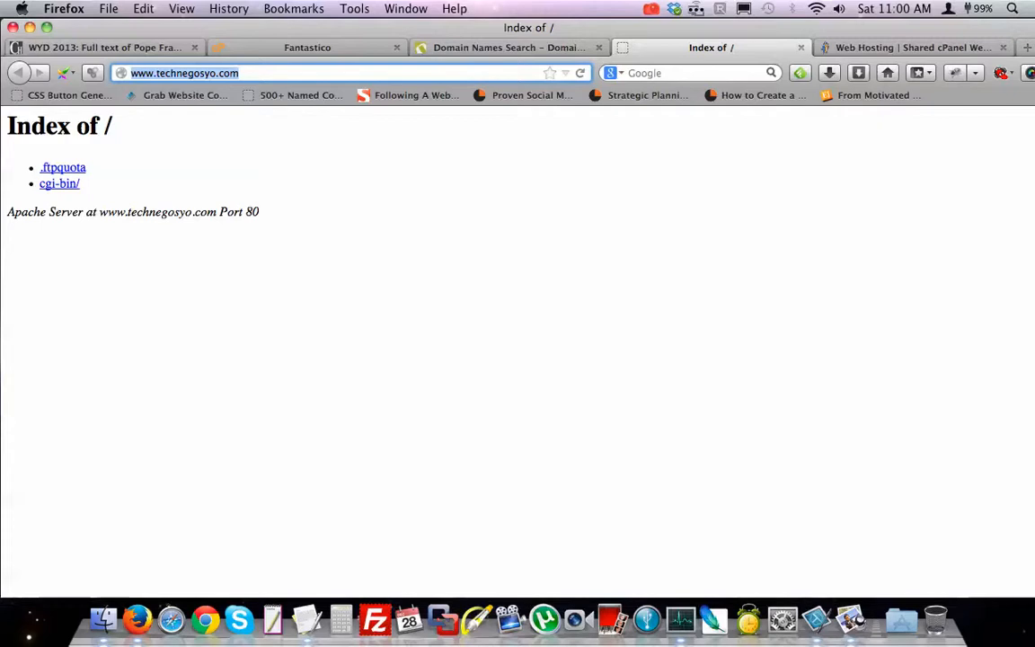
- Reload technegosyo.com to show the new VSEP Demo Site blog and its Hello world! post
left_click(405, 73)
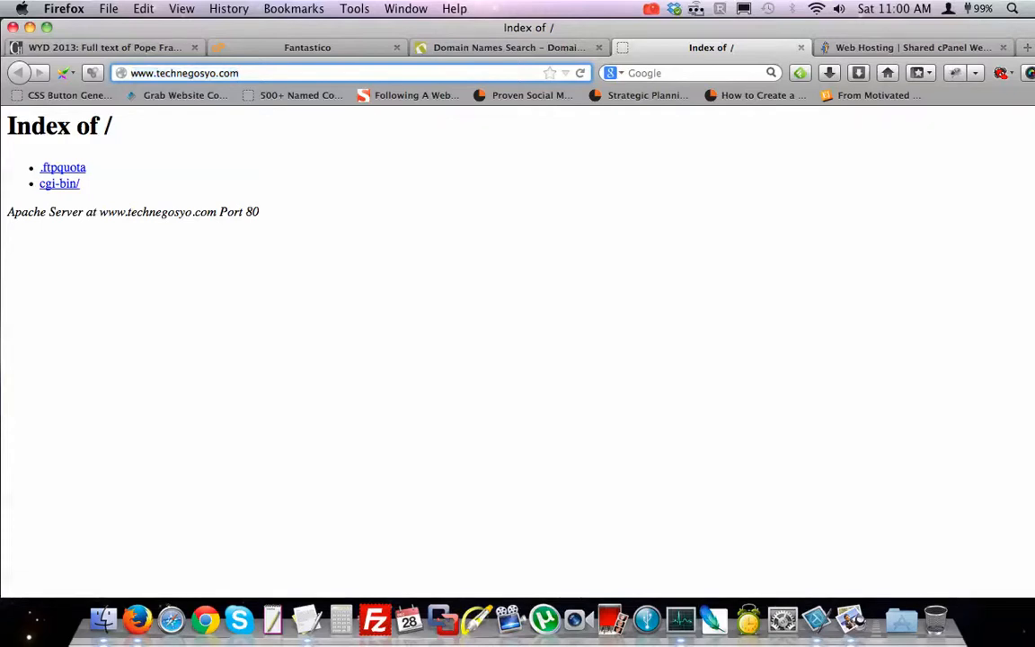
key("Return")
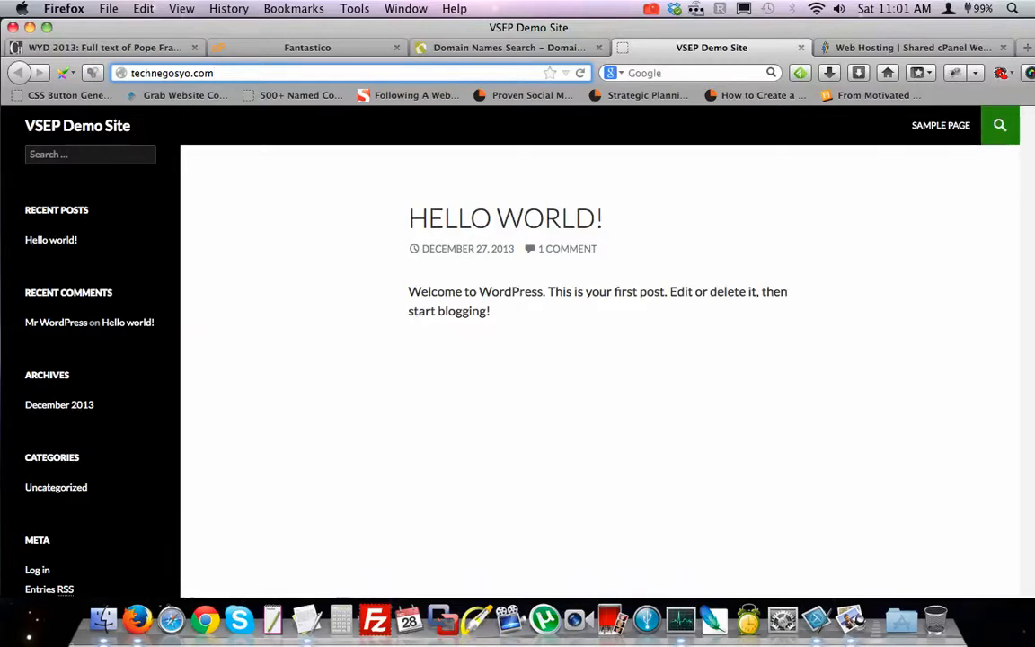
scroll(601, 360, "down", 3)
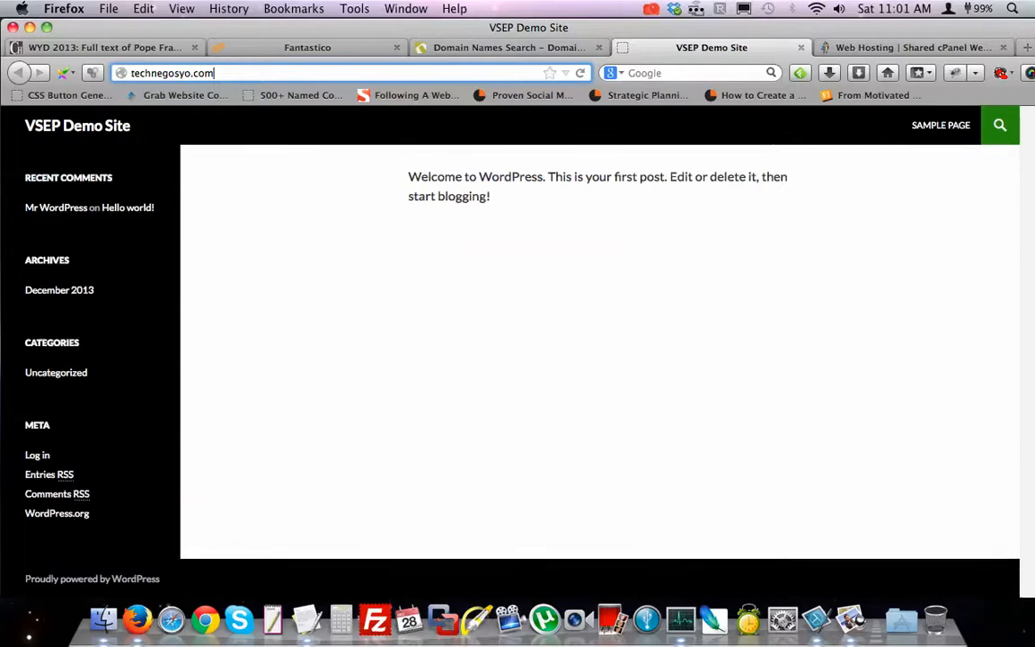
scroll(600, 359, "up", 3)
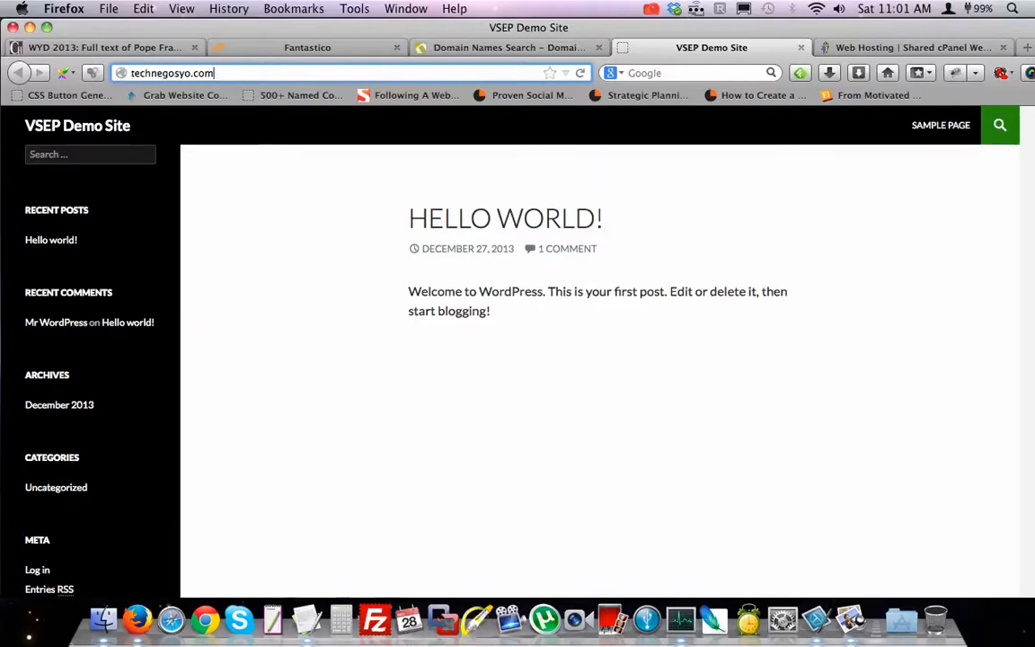
scroll(36, 497, "down", 2)
- Open the VSEP Demo Site login page and enter the admin username
left_click(37, 496)
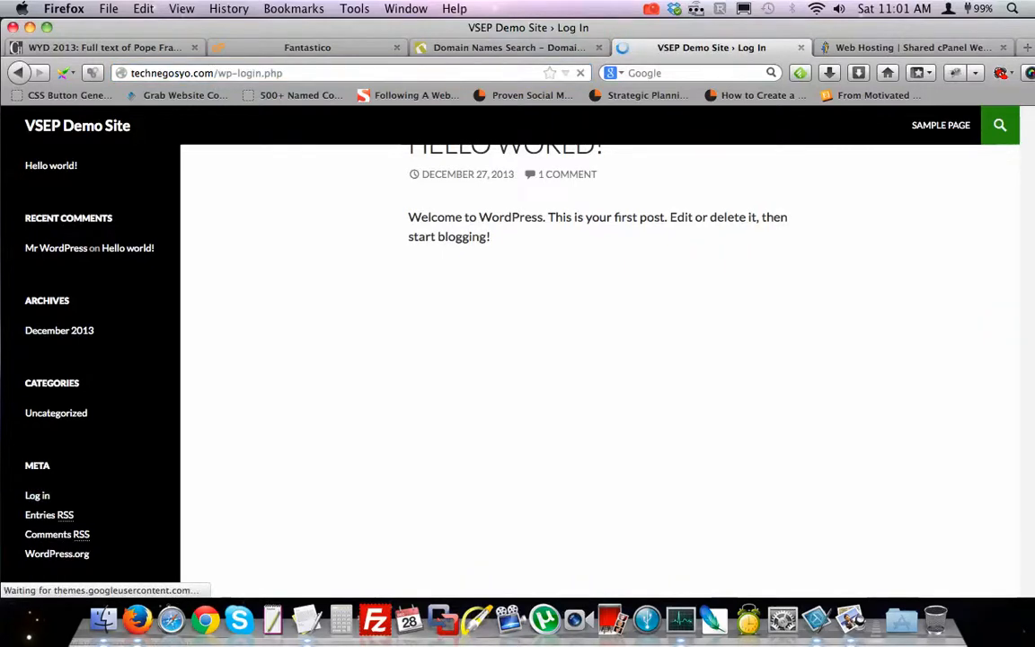
key("Down")
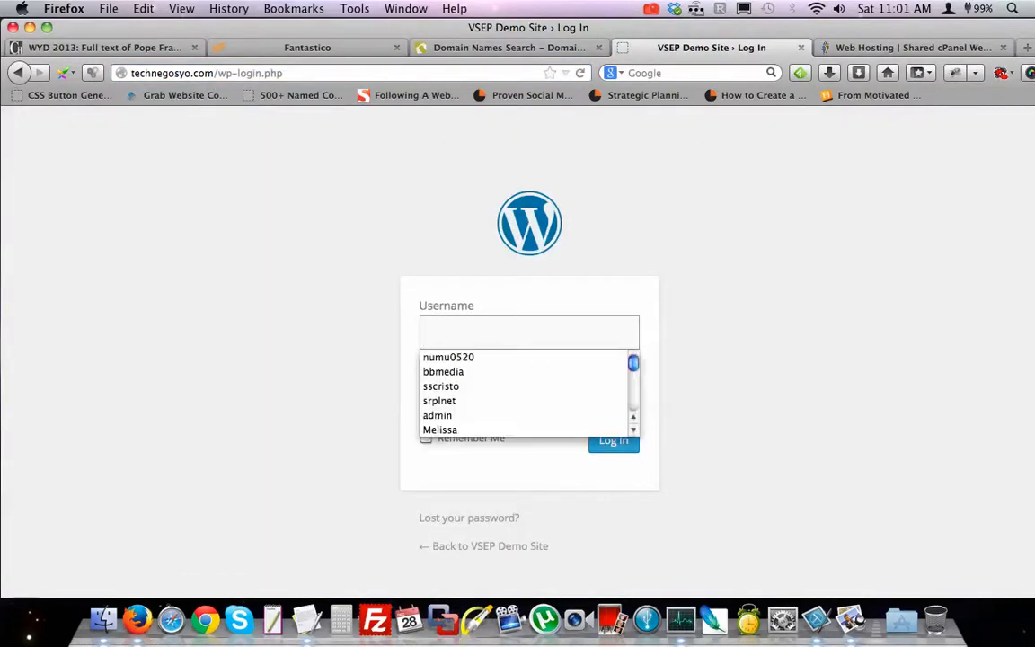
key("Escape")
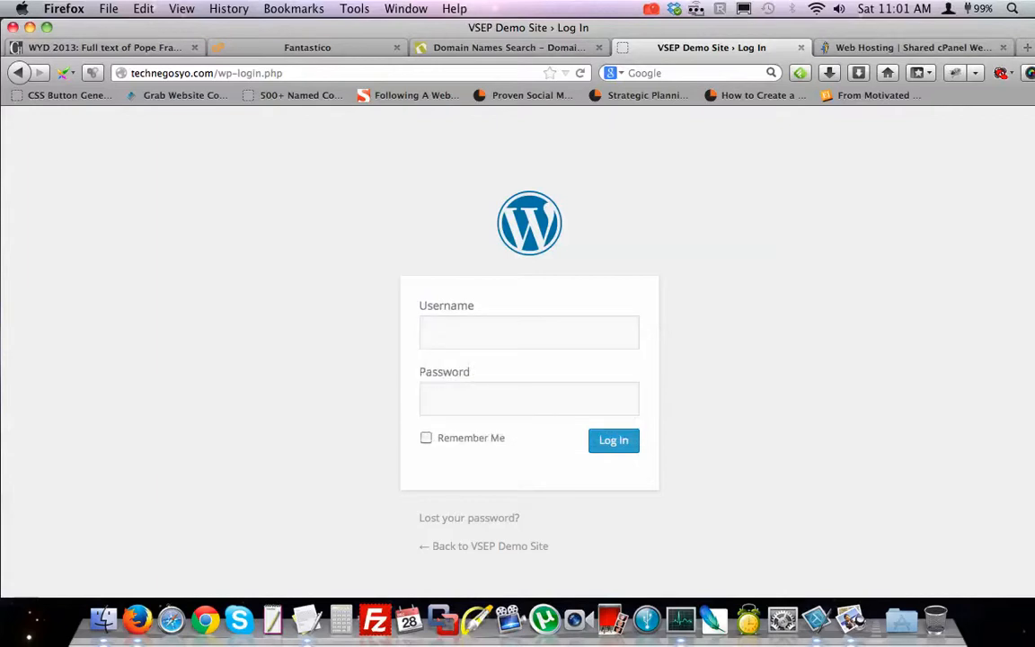
type("v")
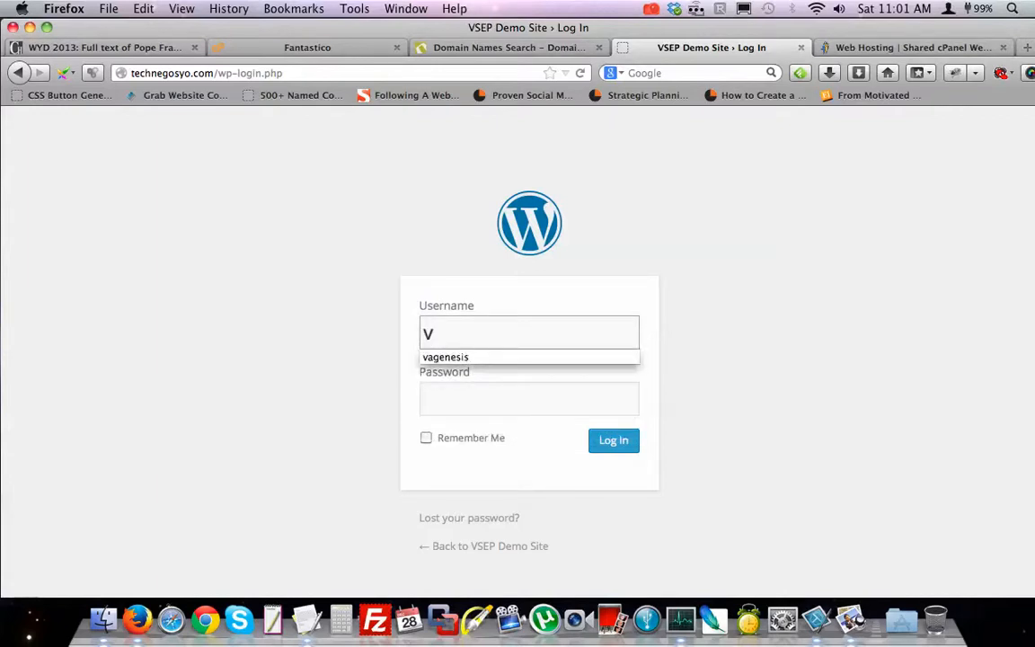
type("sepdemo")
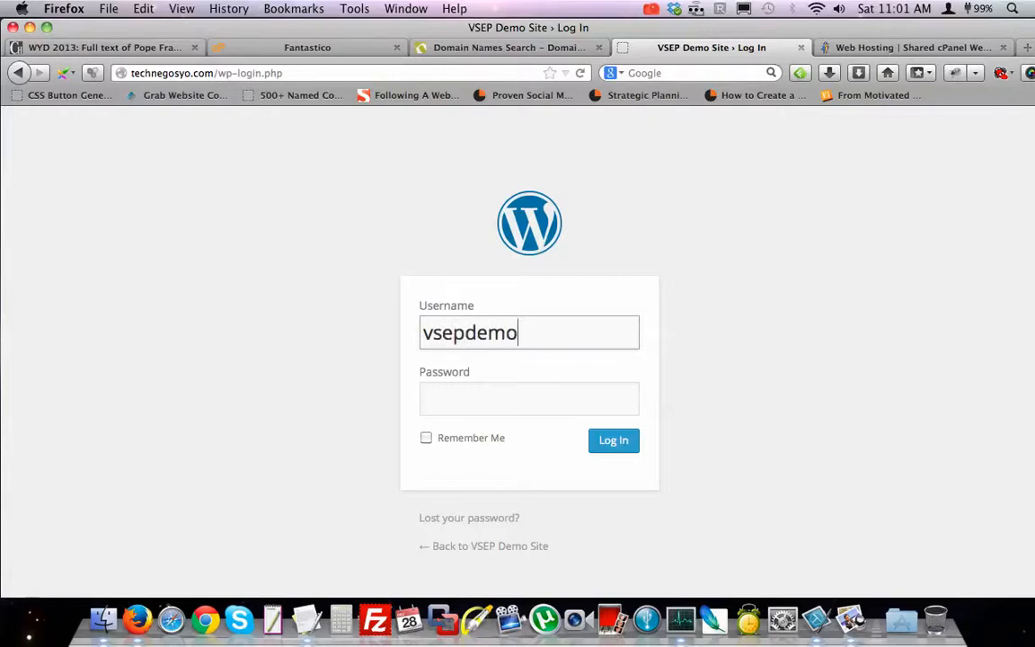
- Enter the admin password and log in to the WordPress Dashboard
key("Tab")
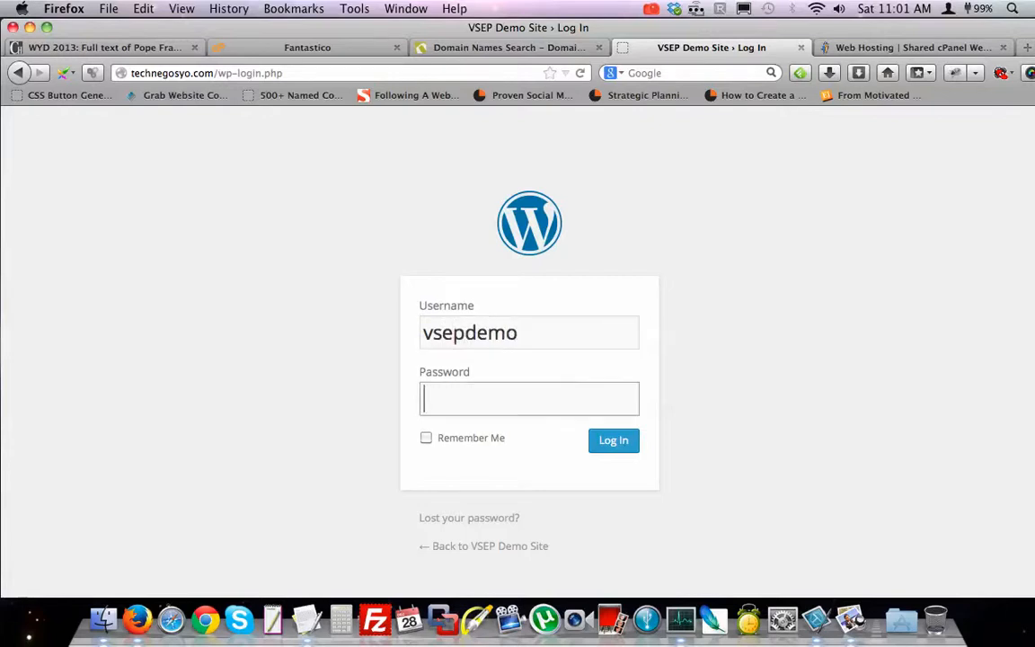
type("••••••••")
key("Return")
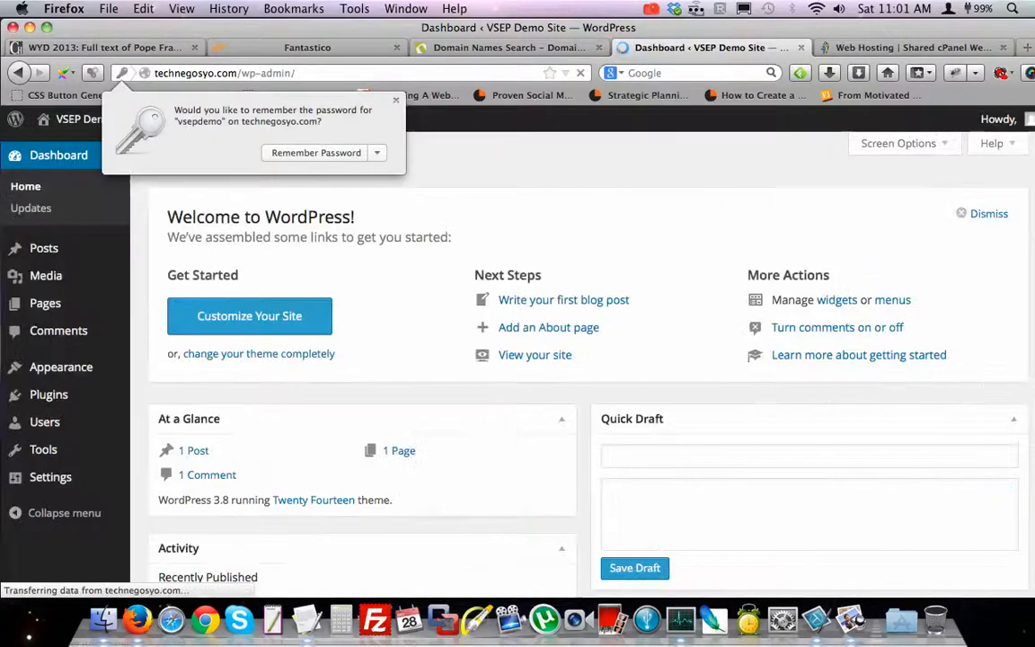
- Dismiss the password prompt and Welcome panel, and open the live site in a new tab
left_click(316, 153)
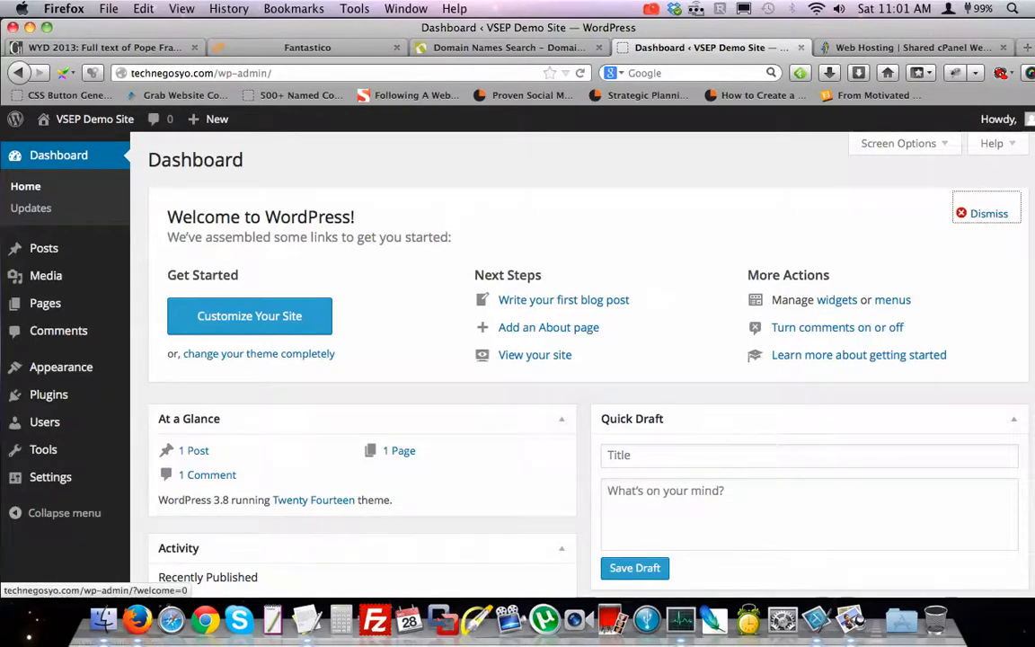
left_click(989, 213)
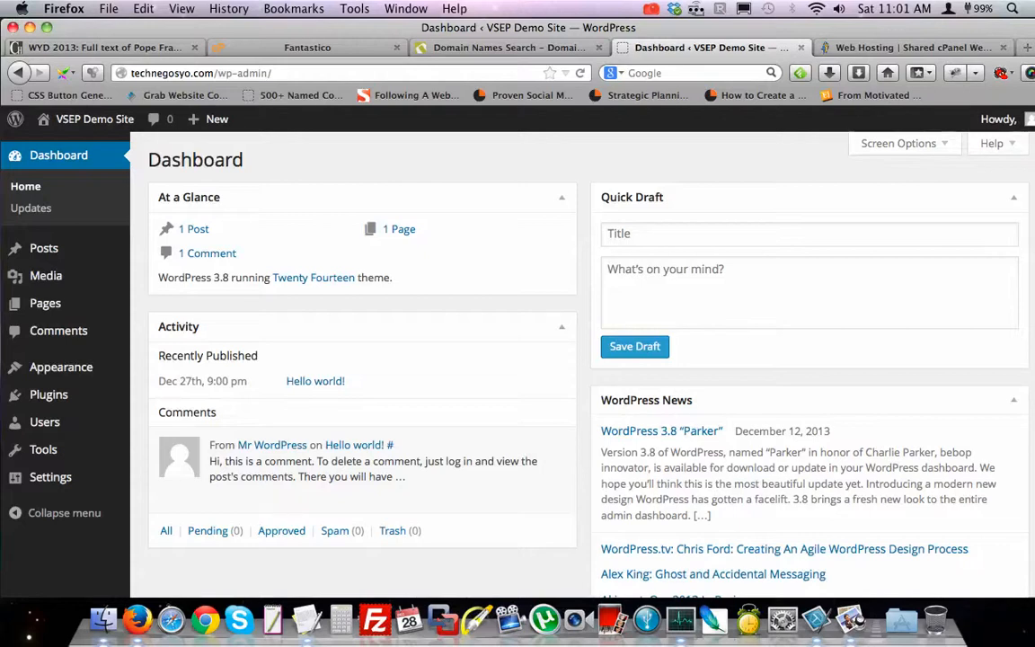
mouse_move(90, 118)
right_click(54, 149)
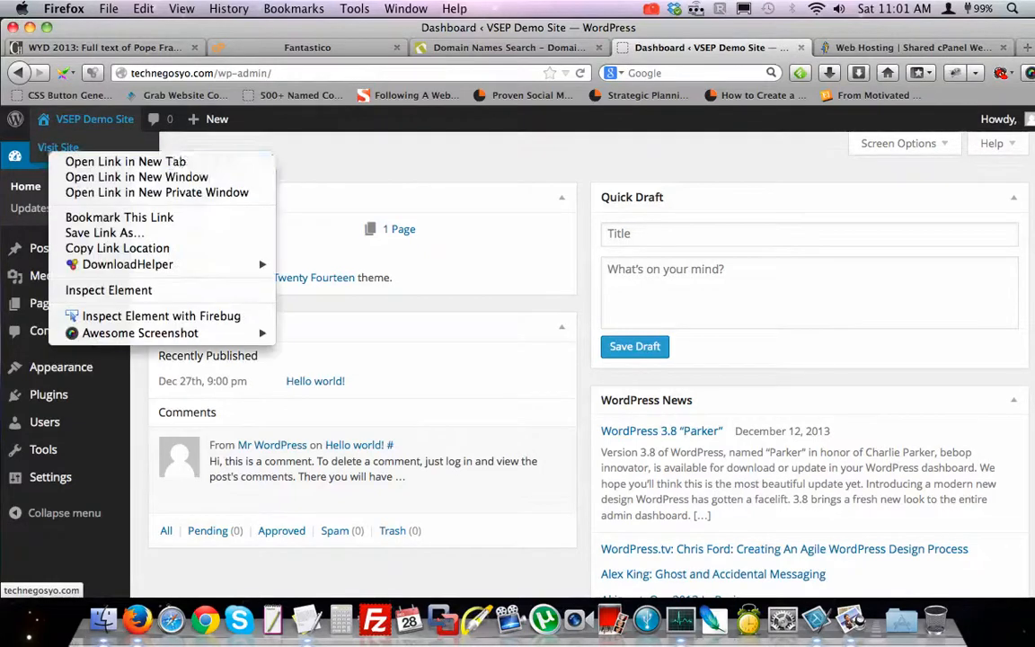
left_click(125, 162)
key("ctrl+Tab")
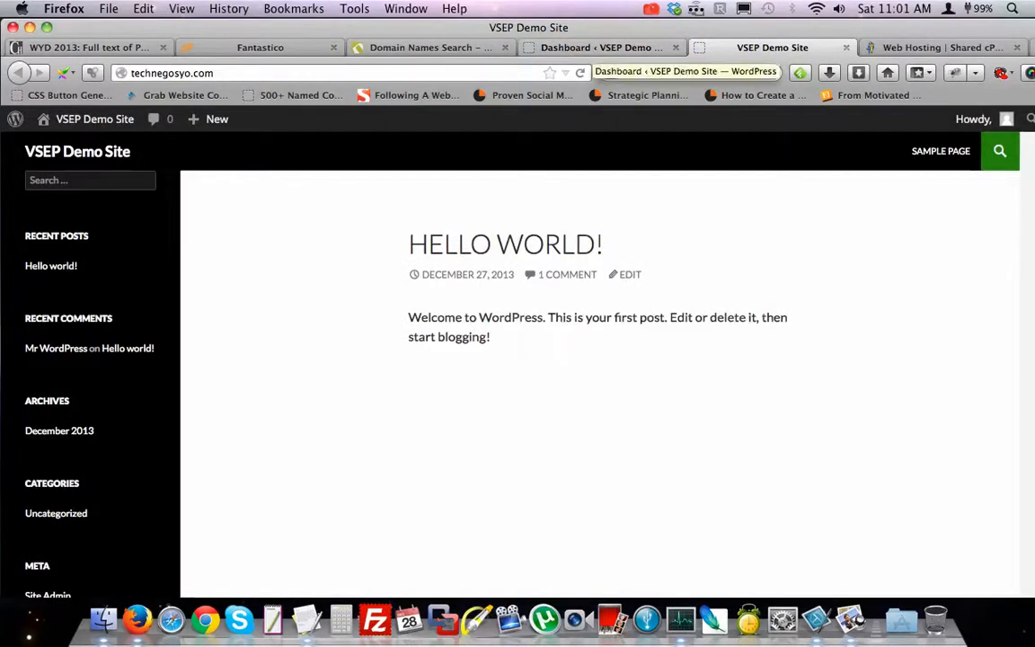
left_click(602, 48)
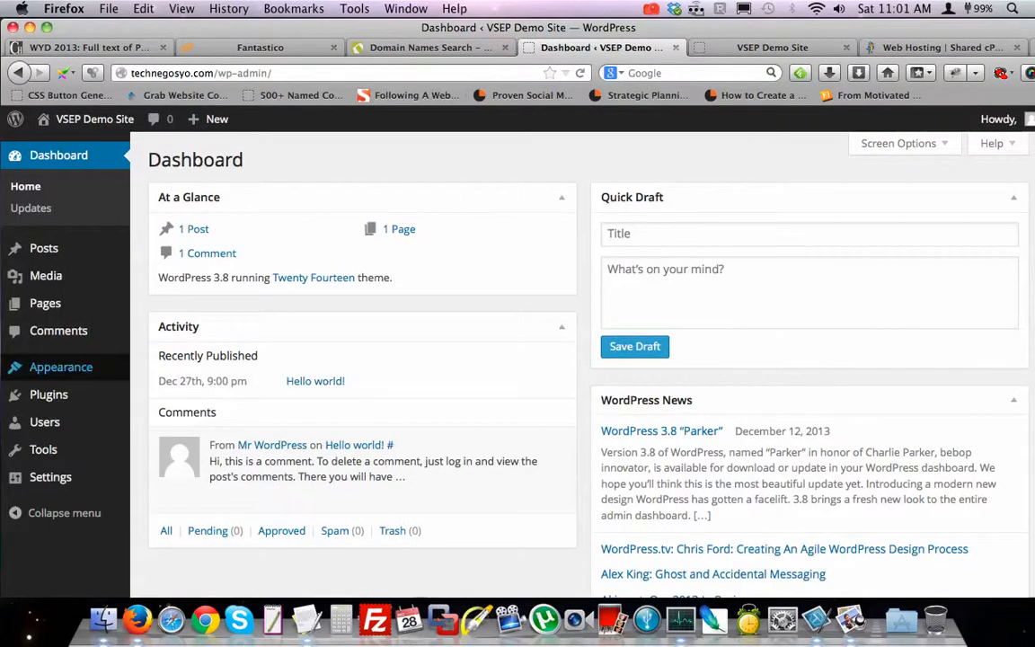
mouse_move(61, 366)
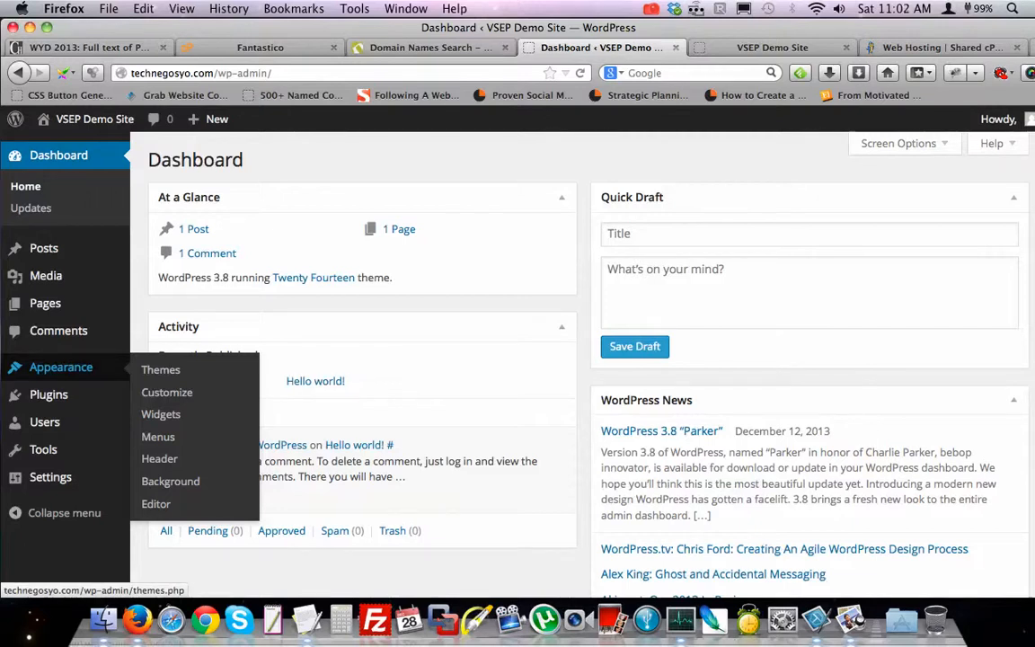
- Activate the Twenty Thirteen theme under Appearance > Themes, replacing Twenty Fourteen
left_click(160, 369)
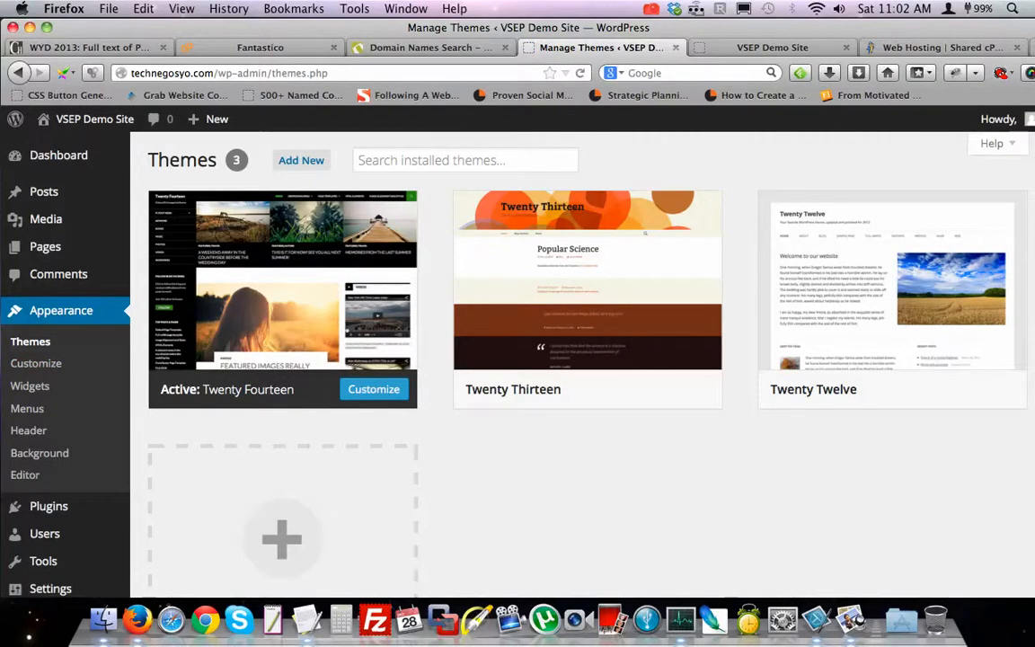
scroll(576, 359, "down", 3)
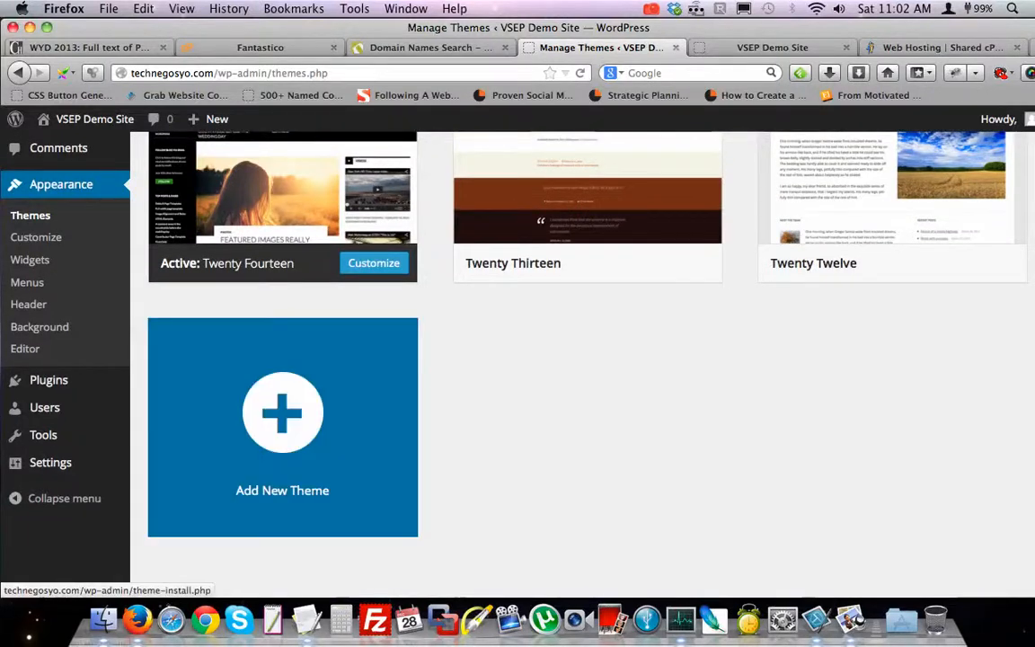
scroll(282, 341, "up", 3)
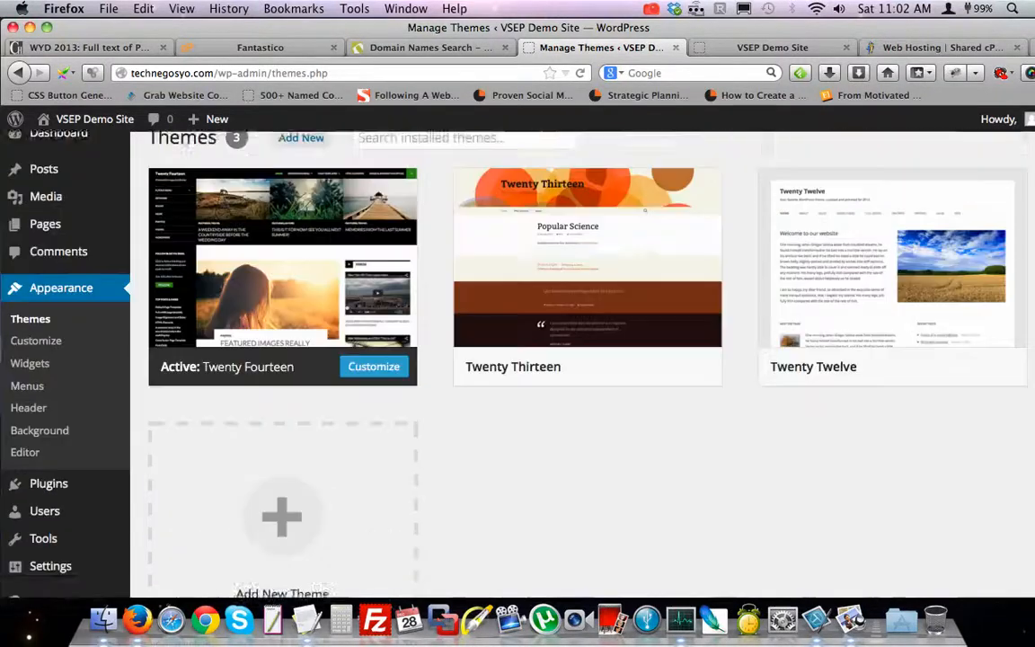
left_click(464, 160)
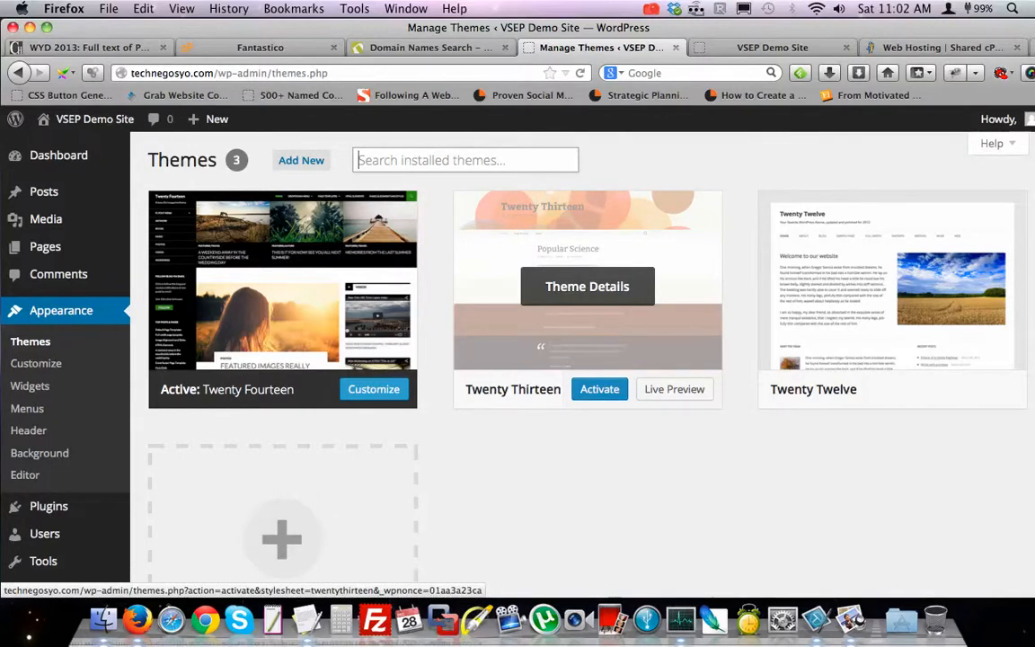
left_click(600, 389)
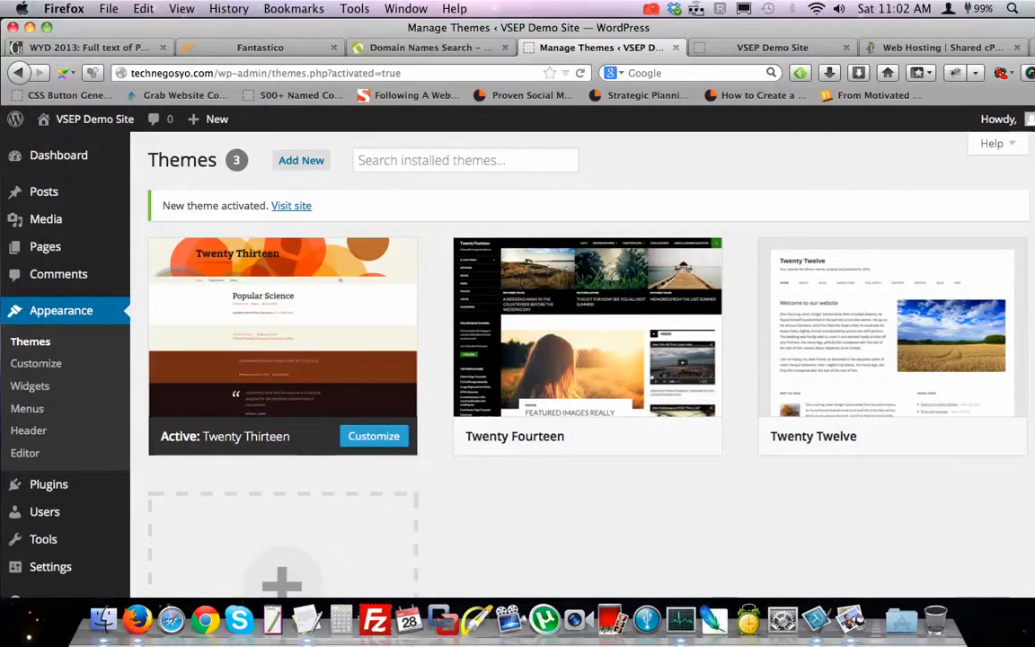
mouse_move(283, 333)
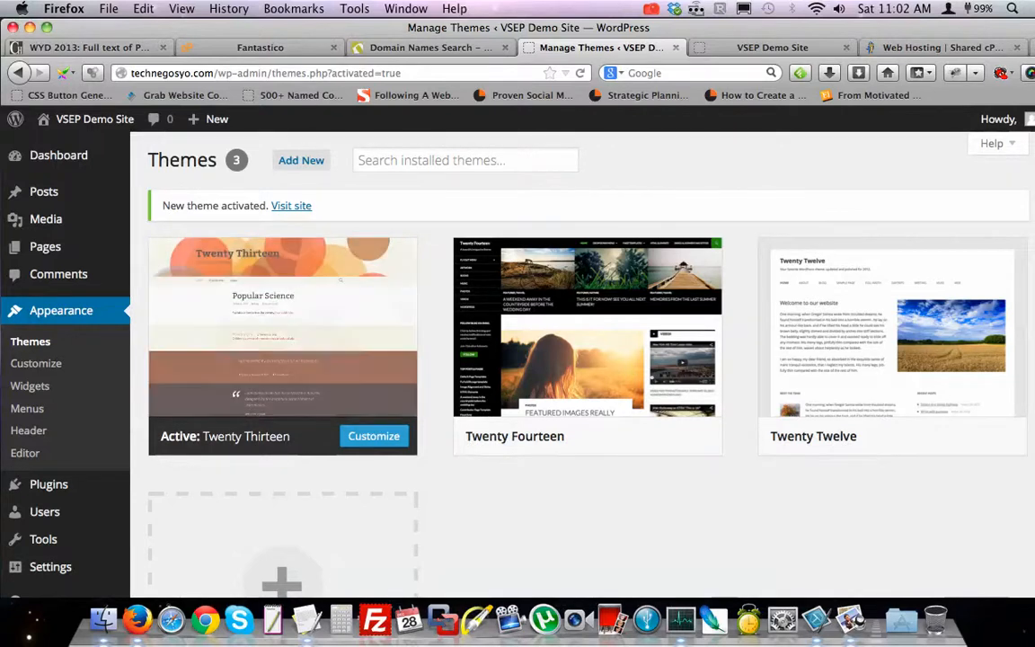
left_click(773, 47)
key("super+r")
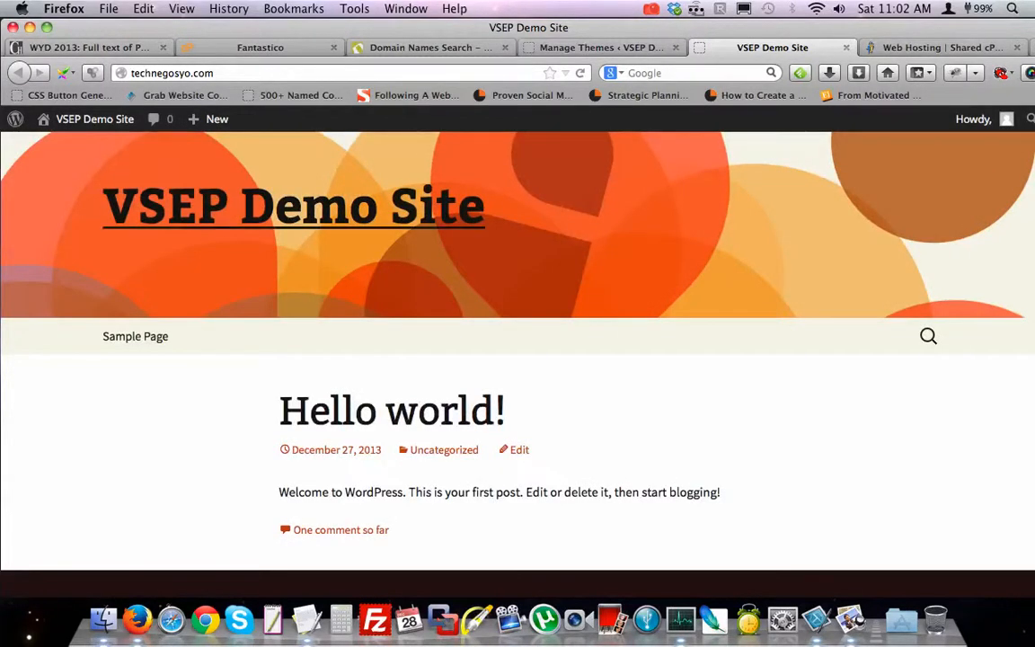
scroll(517, 351, "down", 5)
scroll(518, 350, "up", 5)
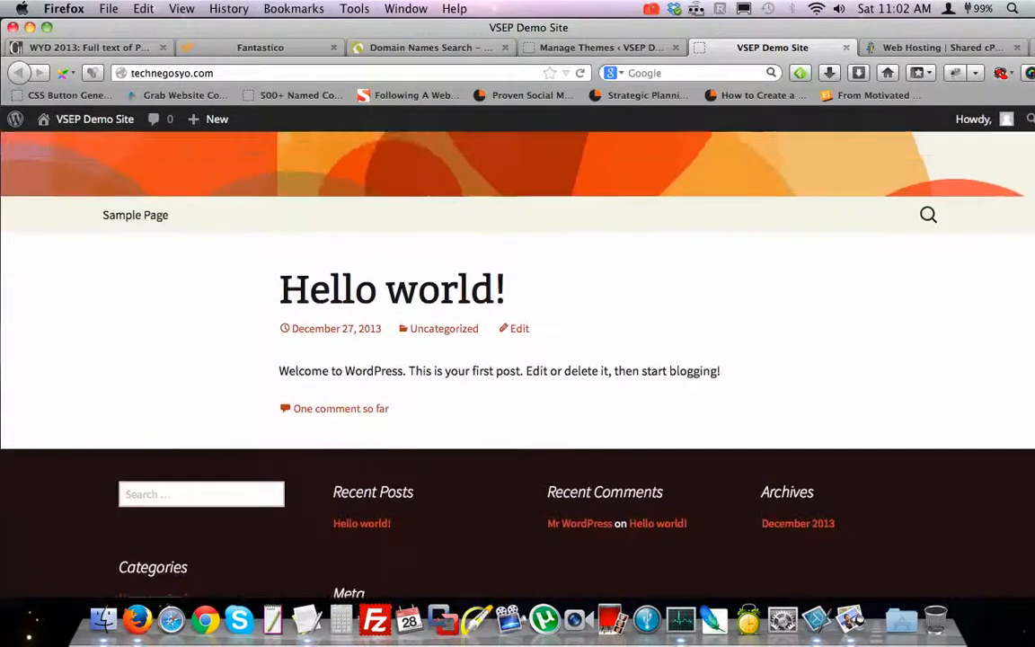
left_click(594, 48)
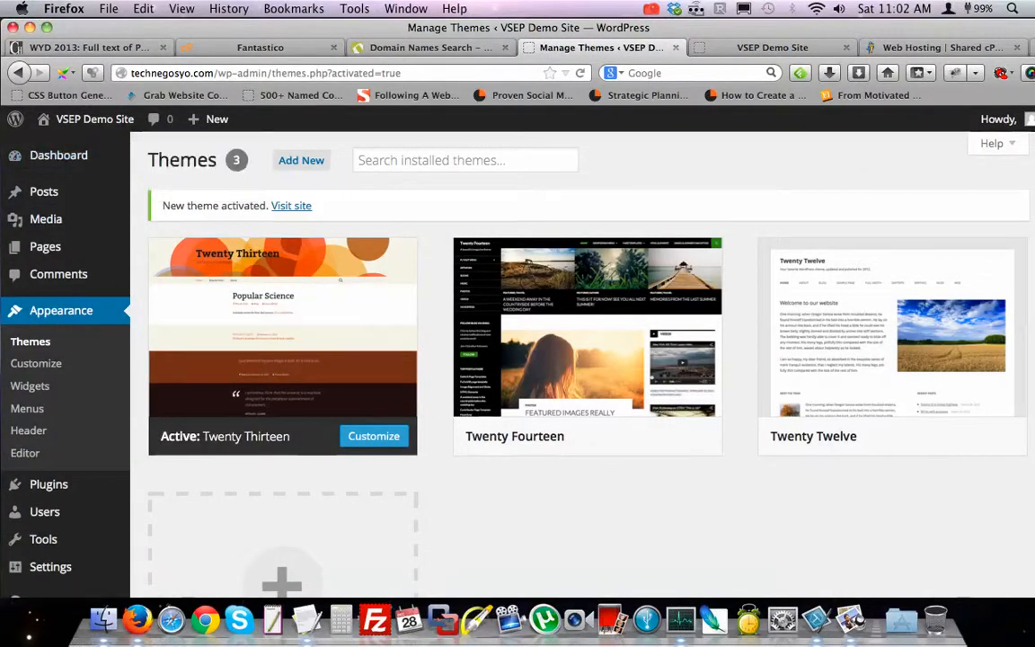
mouse_move(63, 155)
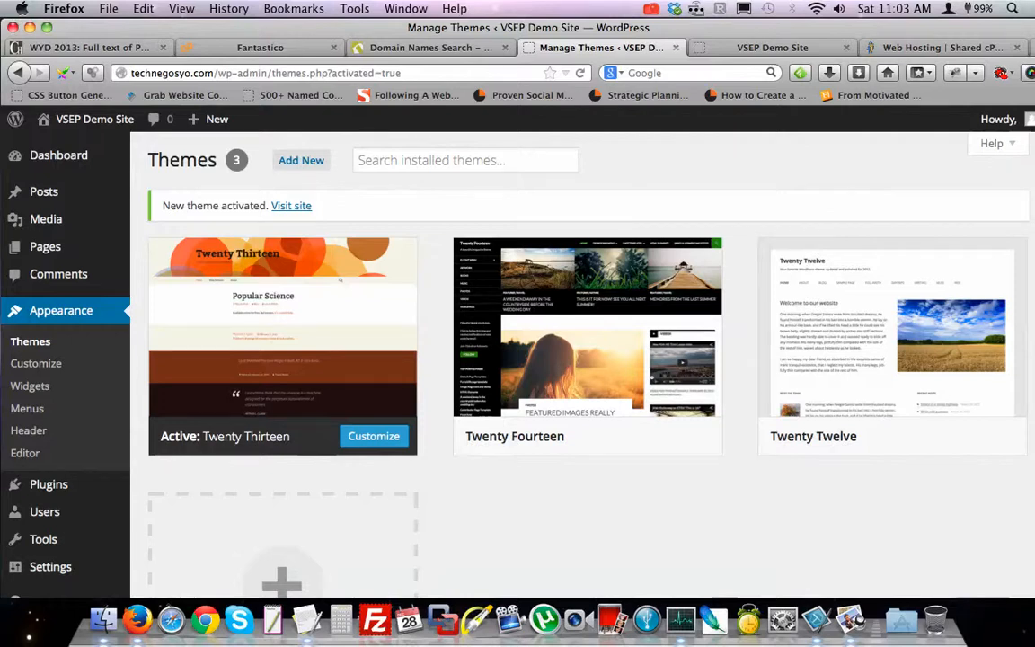
mouse_move(892, 346)
left_click(718, 47)
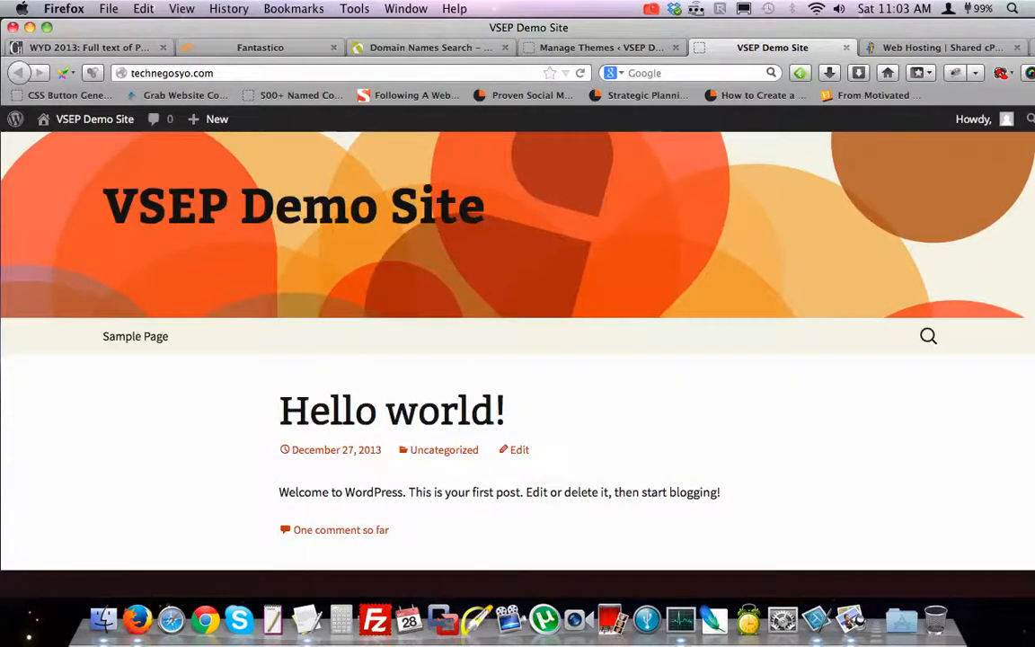
scroll(518, 359, "down", 2)
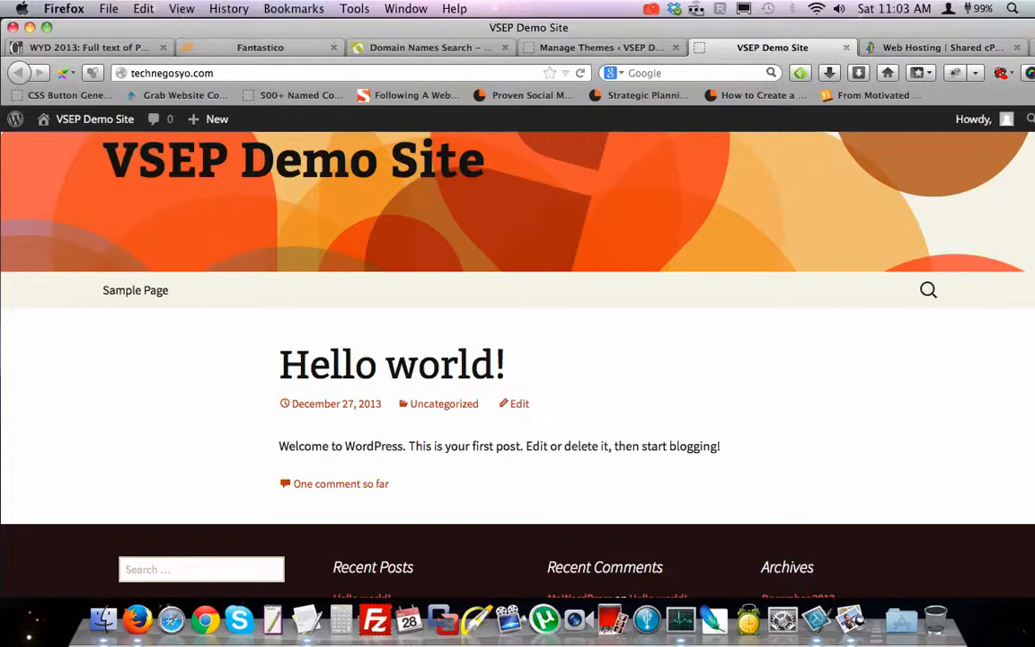
left_click(403, 47)
- Open the Online Jobs Lifestyle Facebook page from the address-bar suggestions
left_click(401, 73)
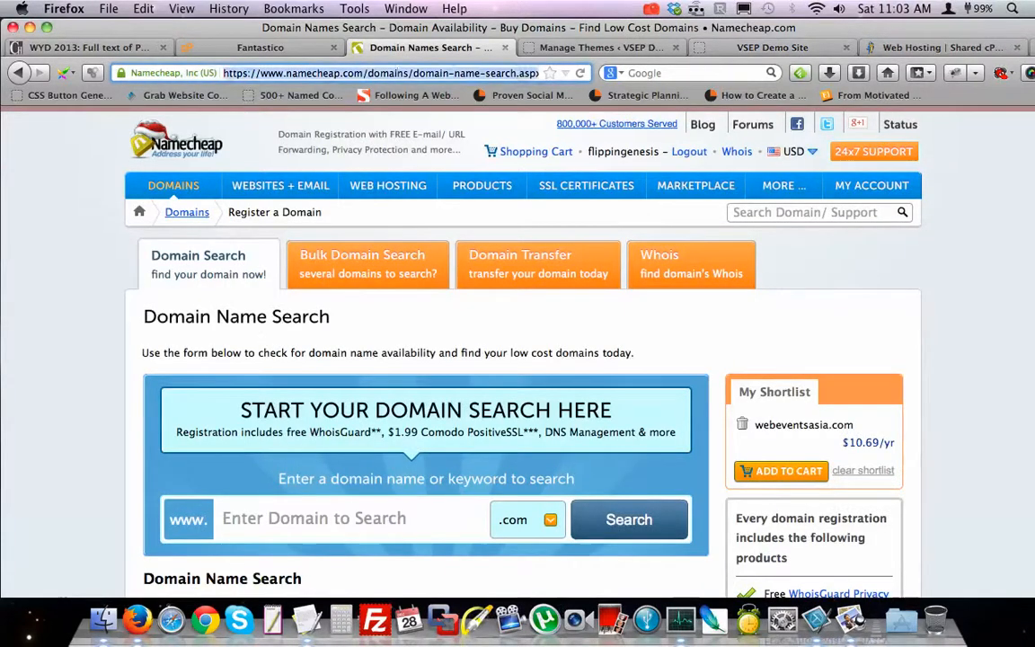
type("facebook.com/")
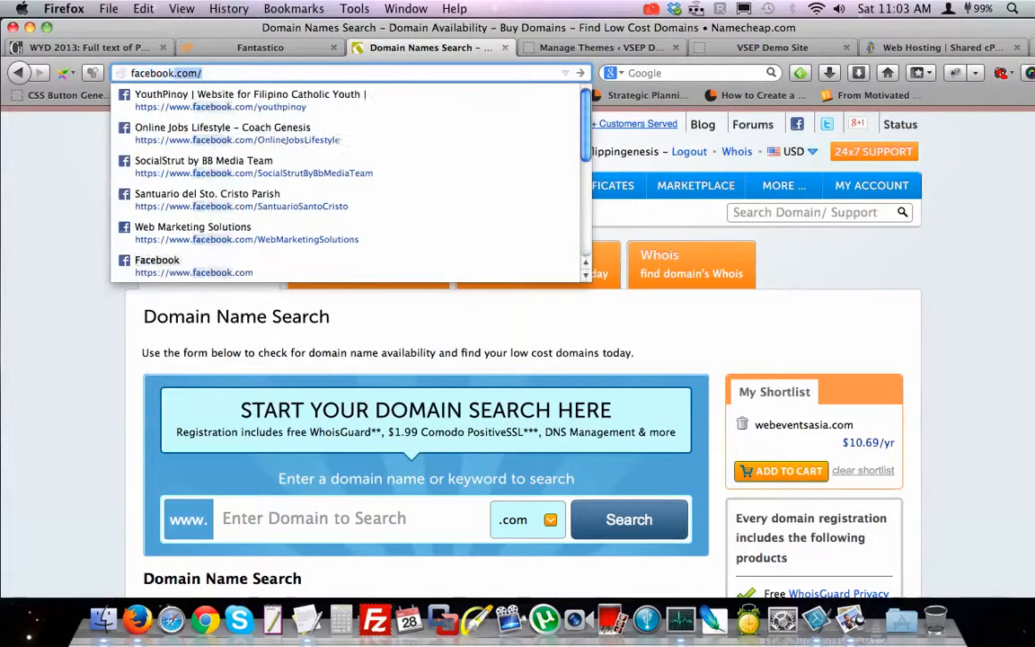
key("Down")
key("Down")
key("Down")
key("Up")
key("Return")
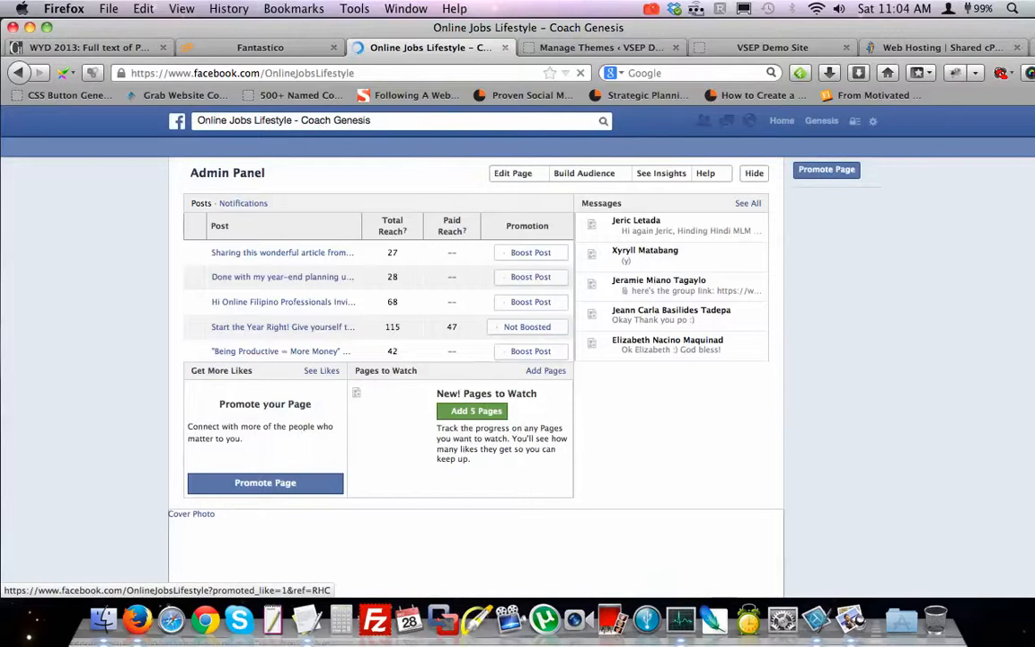
- Scroll the page, open its Support Group section, then head to the Facebook home feed
scroll(476, 377, "down", 5)
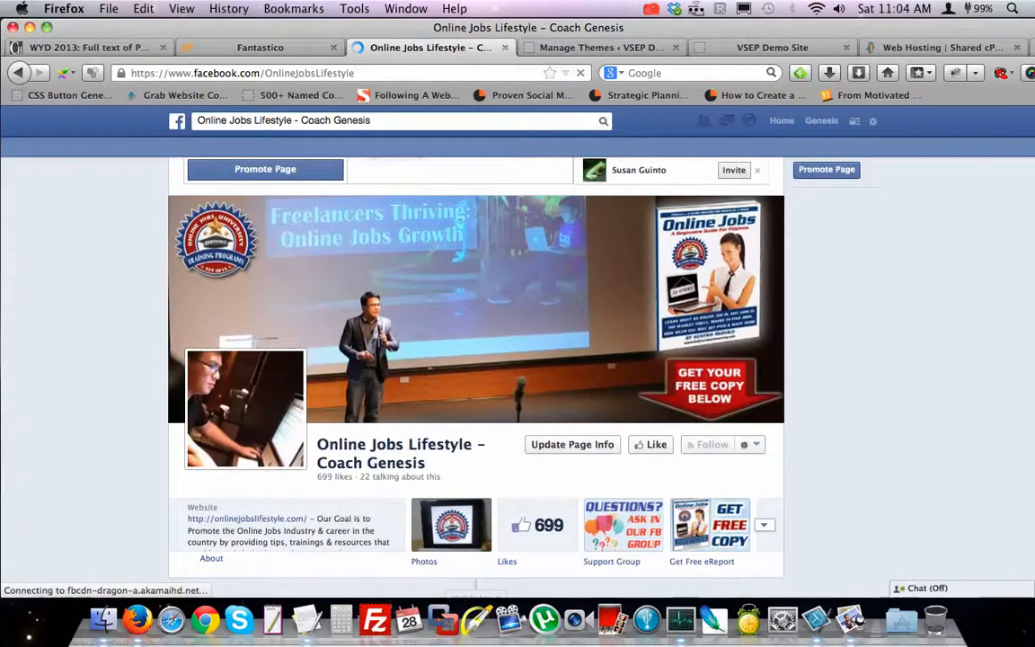
scroll(477, 377, "down", 1)
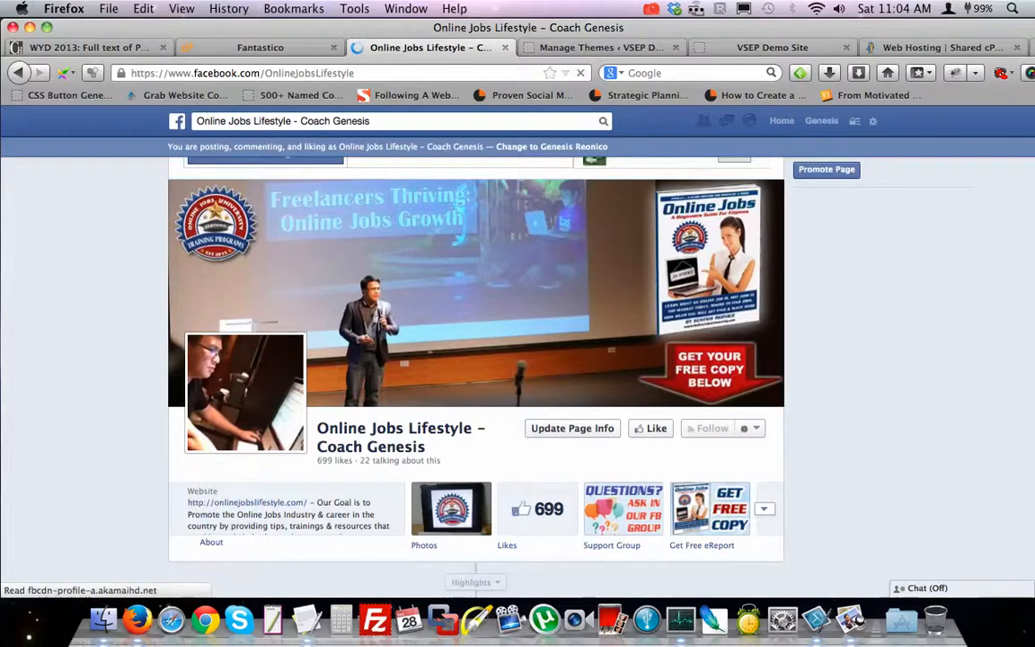
scroll(476, 378, "down", 5)
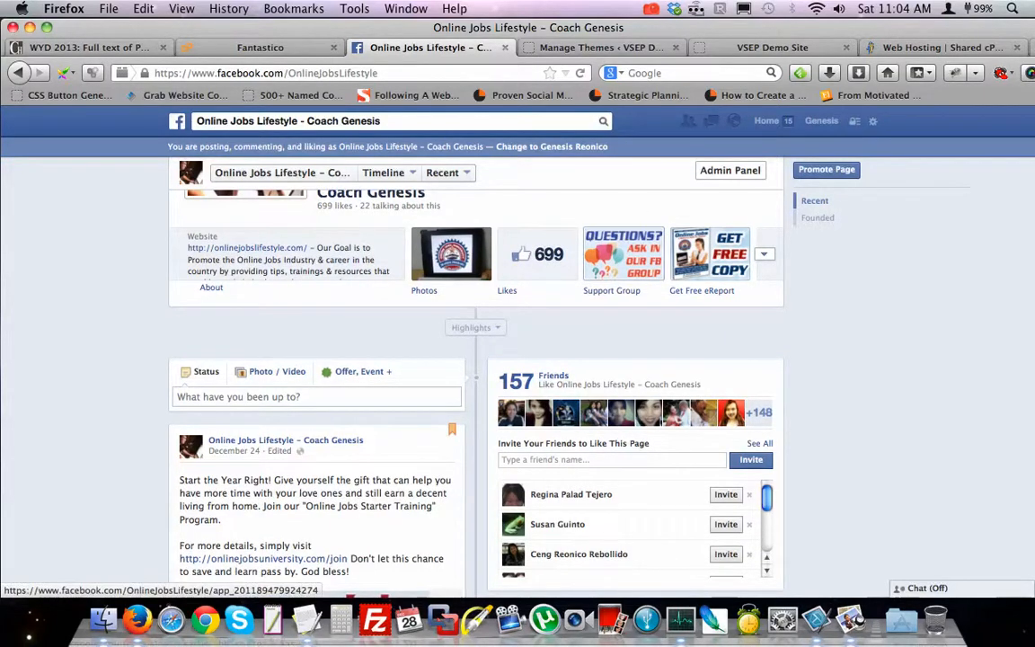
left_click(623, 254)
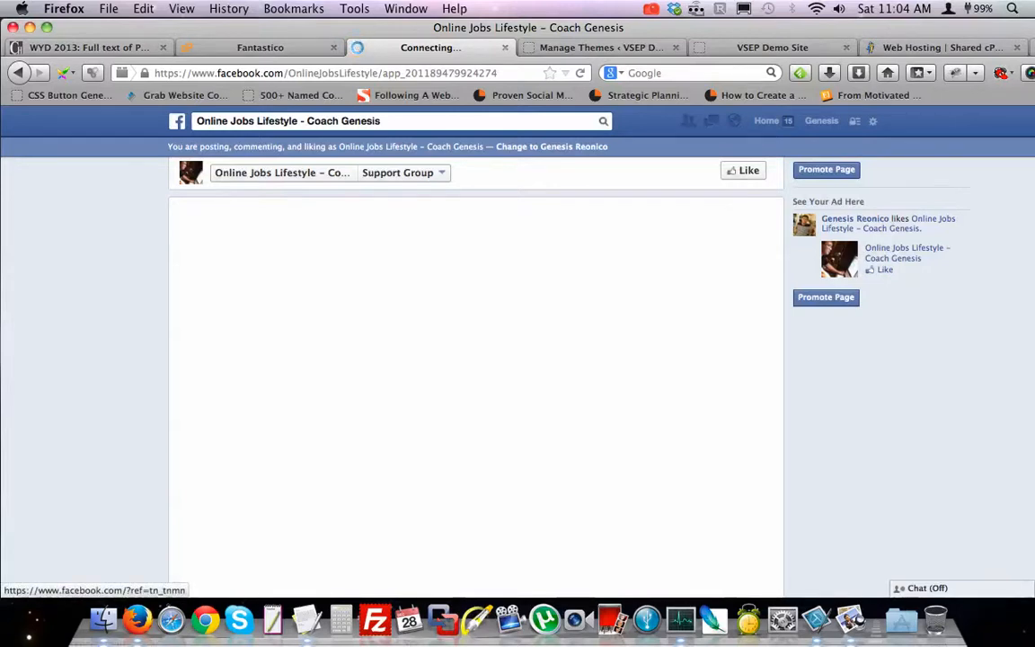
left_click(767, 122)
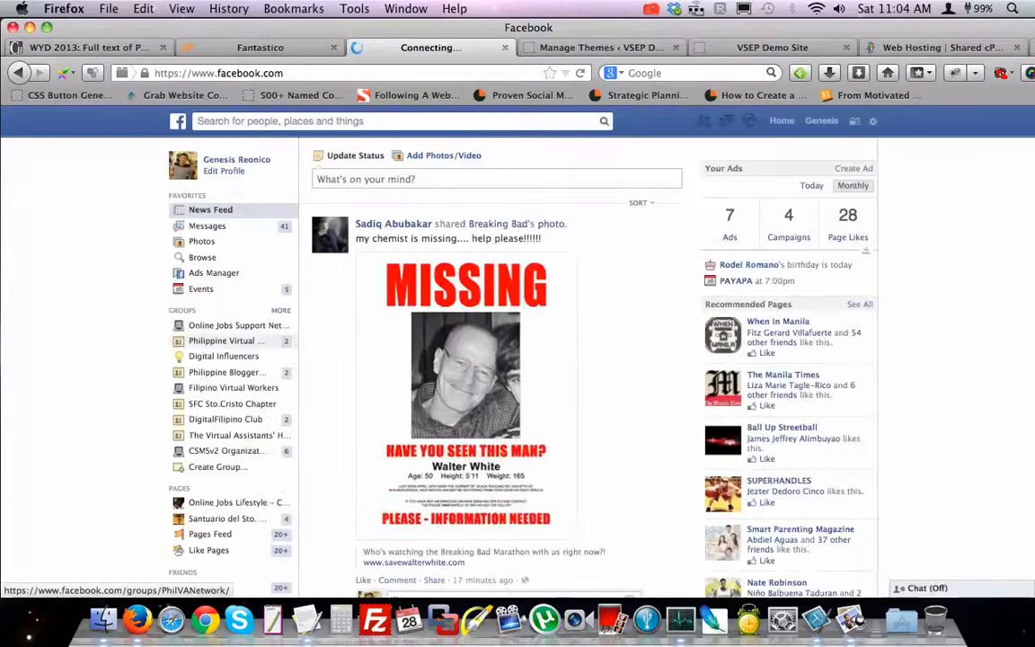
- Open the Online Jobs Support Network group, browse its posts, then clear the address bar
left_click(236, 326)
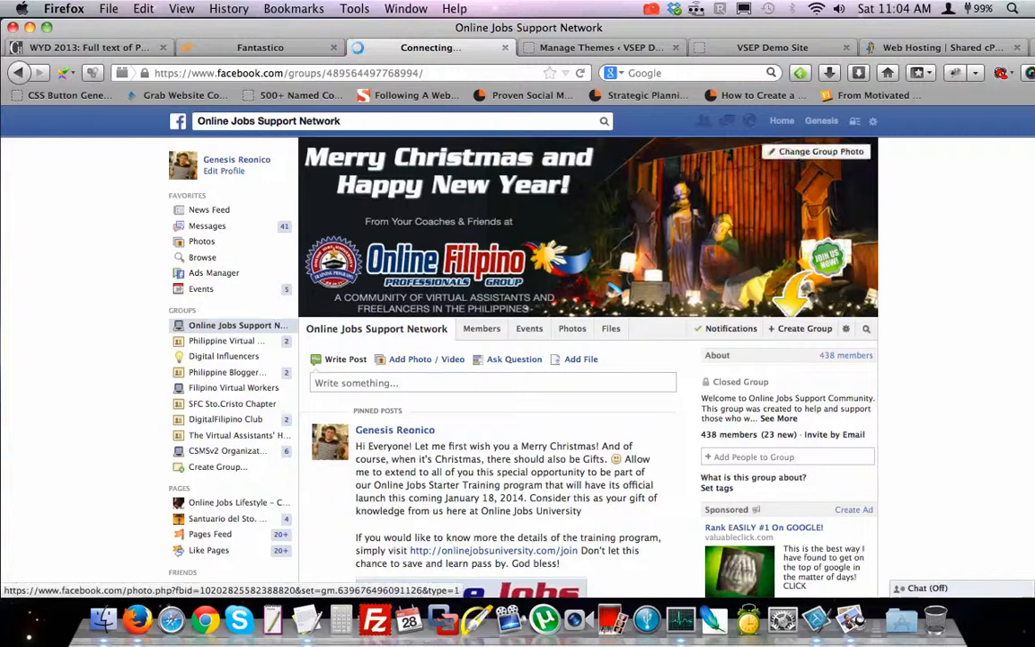
scroll(503, 359, "down", 3)
scroll(644, 313, "down", 10)
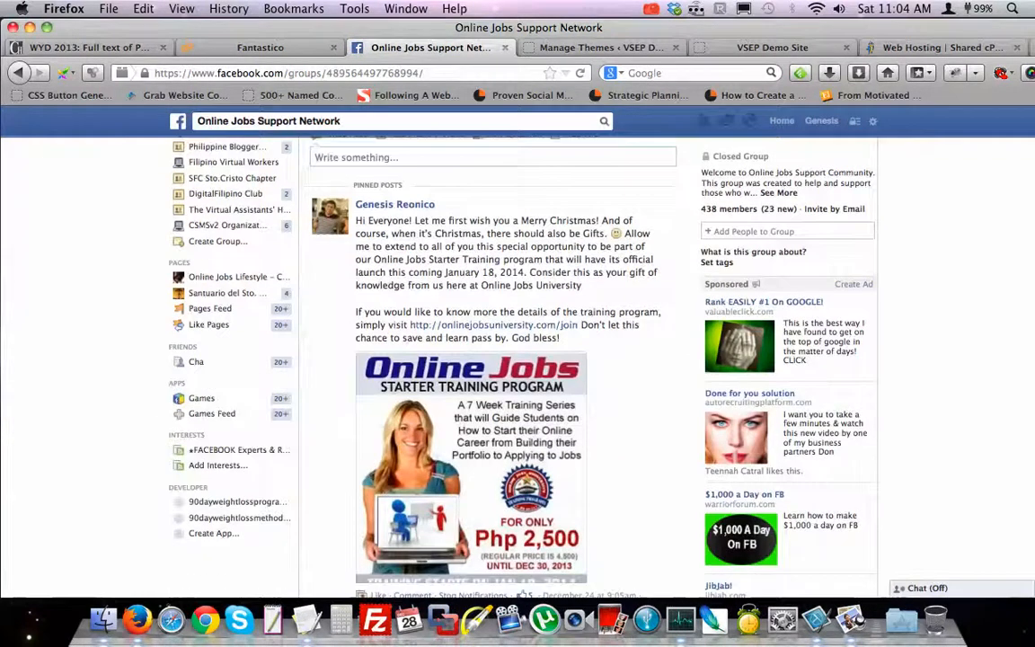
scroll(644, 314, "down", 15)
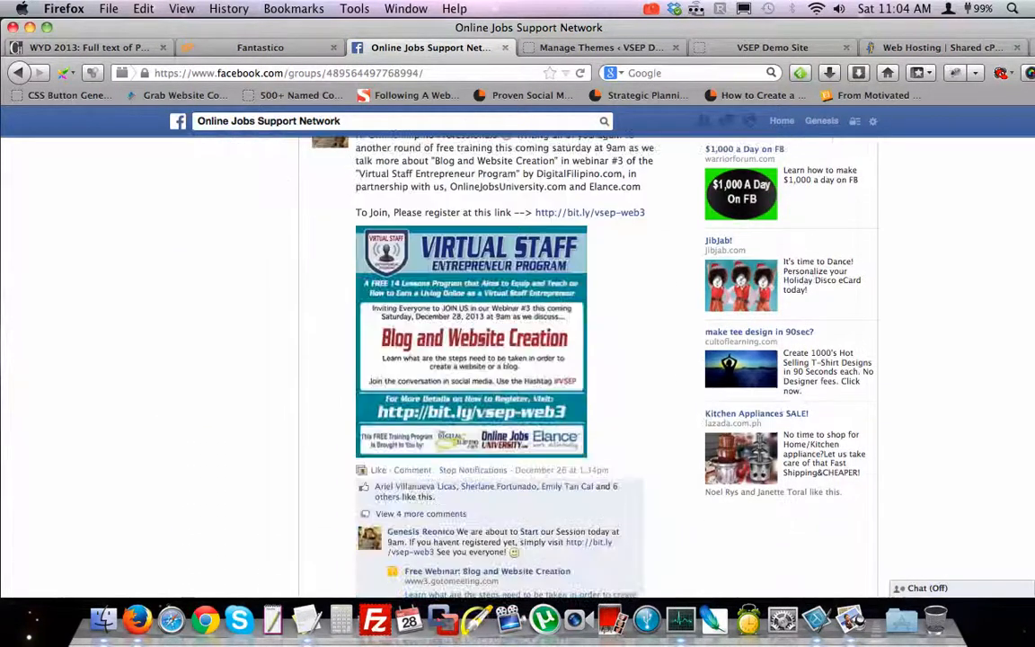
scroll(644, 314, "down", 10)
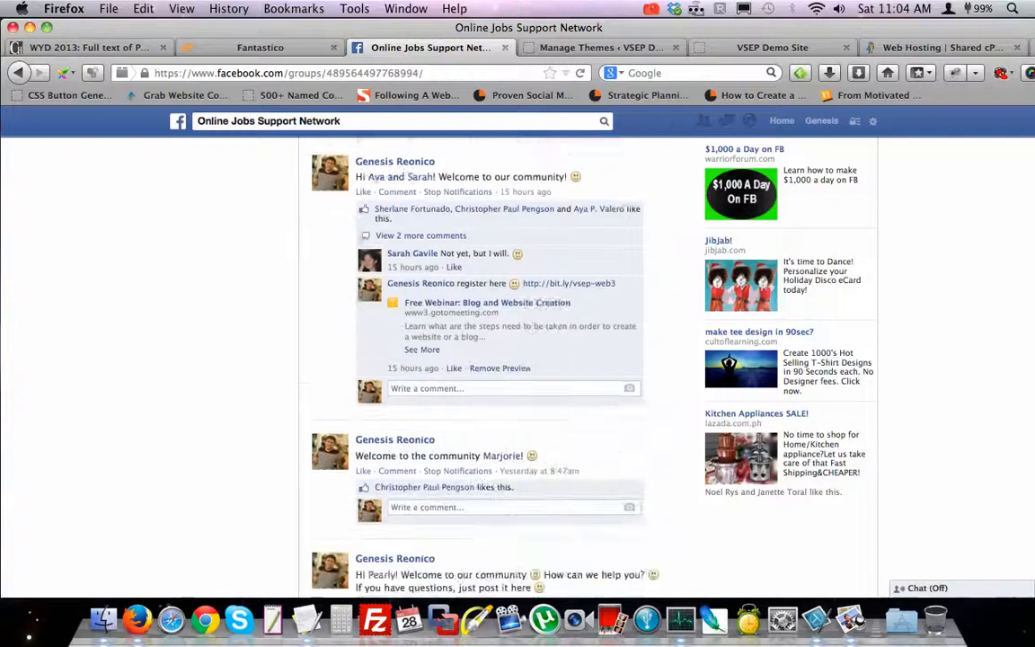
scroll(645, 314, "down", 8)
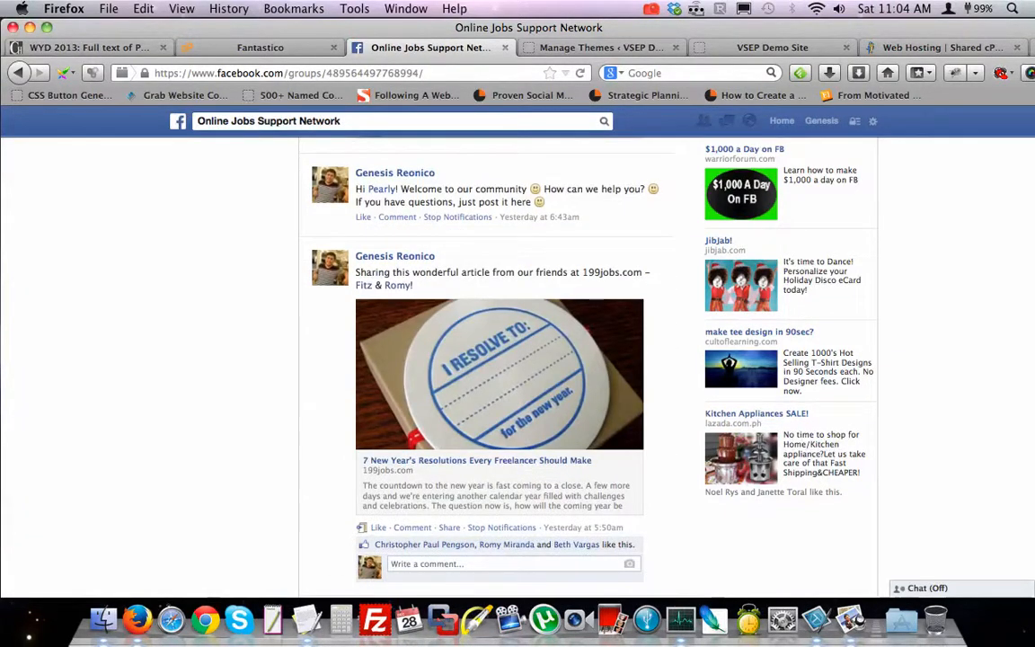
scroll(644, 314, "up", 9)
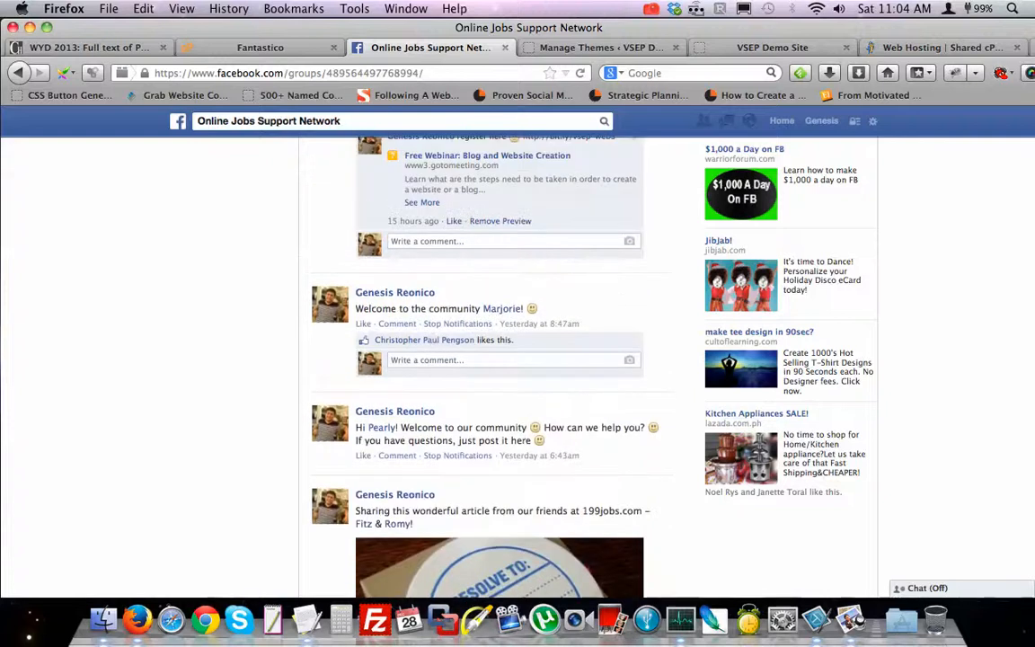
left_click(378, 73)
key("BackSpace")
type("onlinejo")
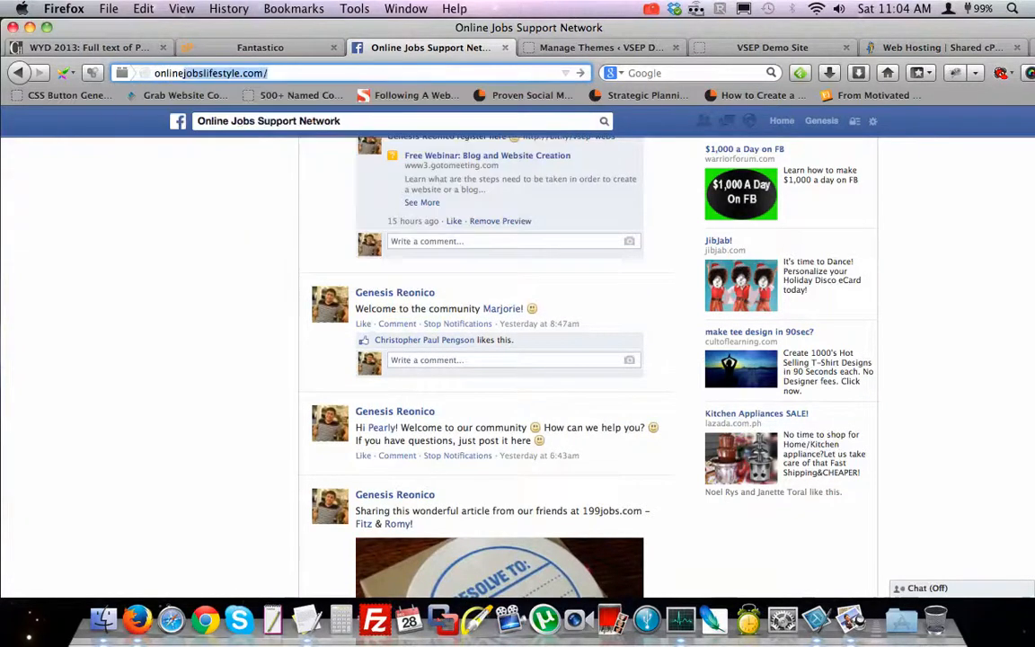
type("bsun")
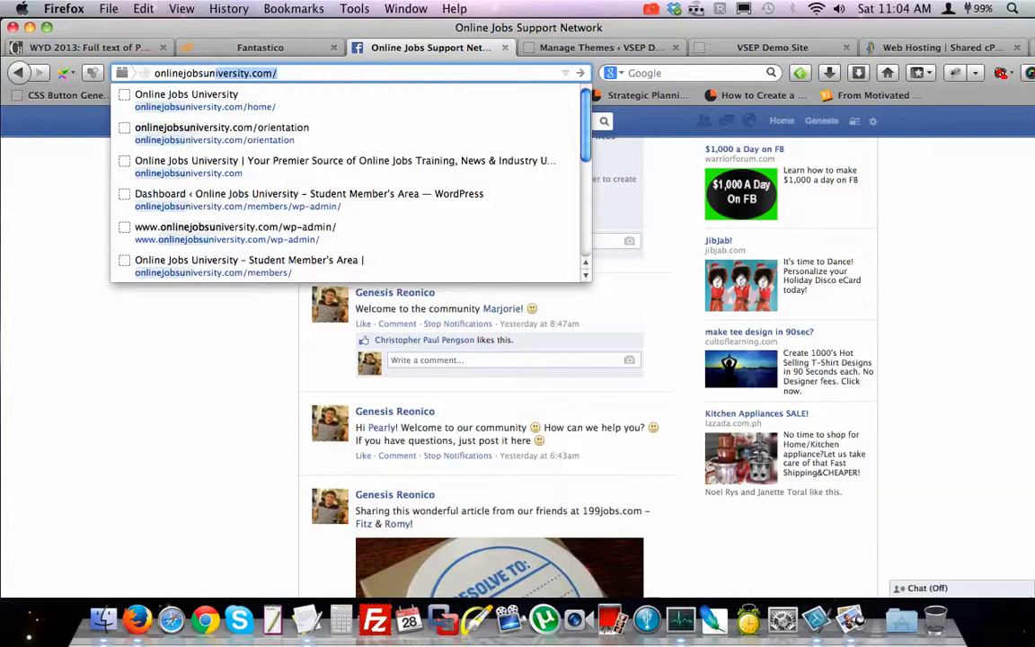
key("Return")
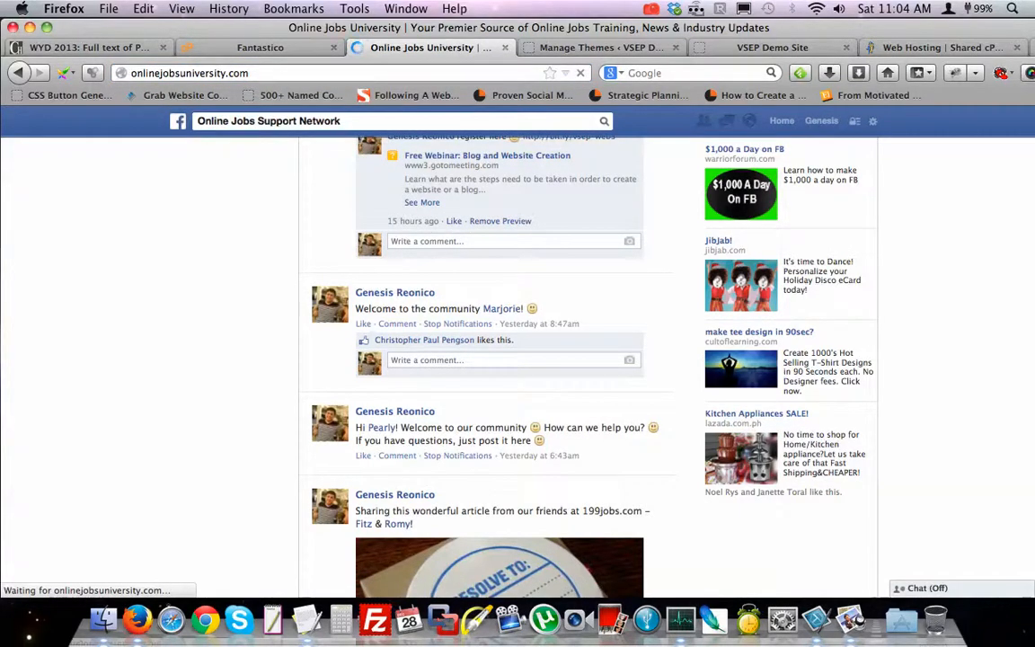
scroll(518, 360, "down", 2)
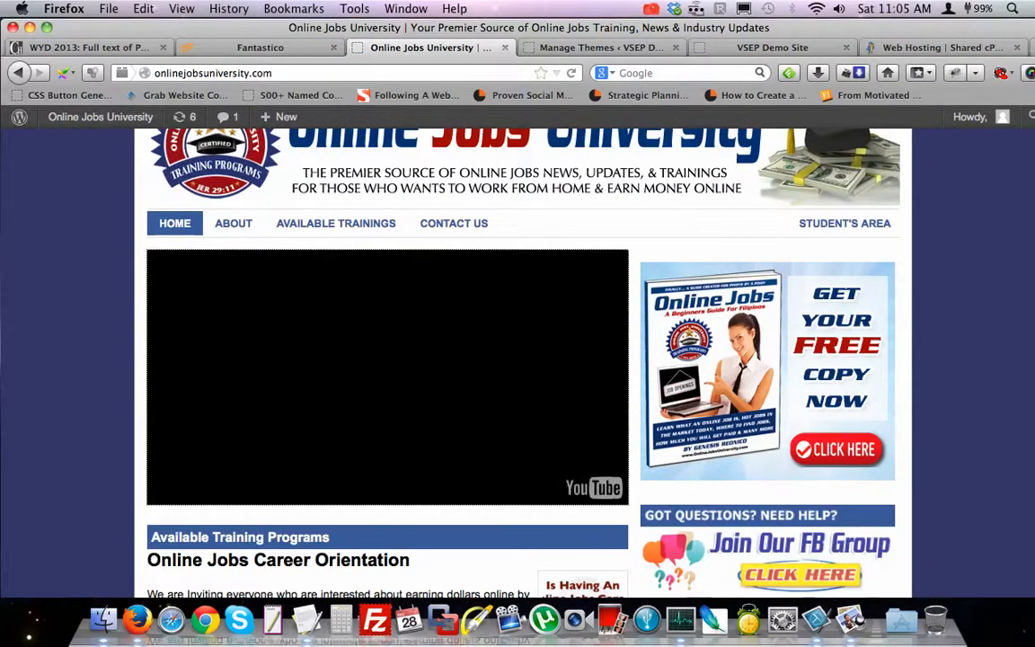
scroll(518, 359, "down", 5)
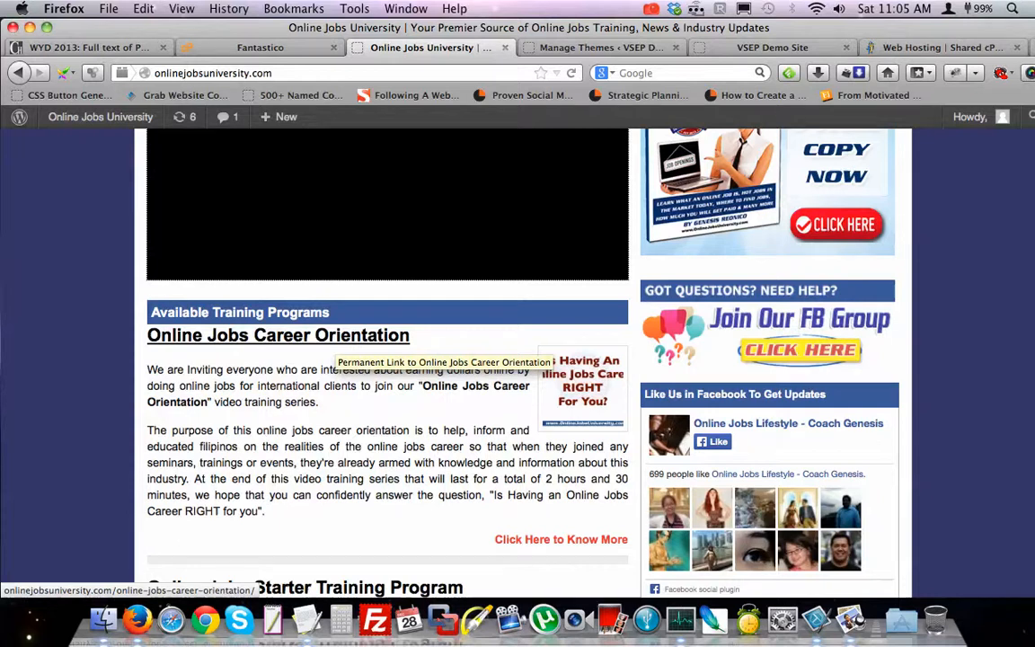
left_click(334, 338)
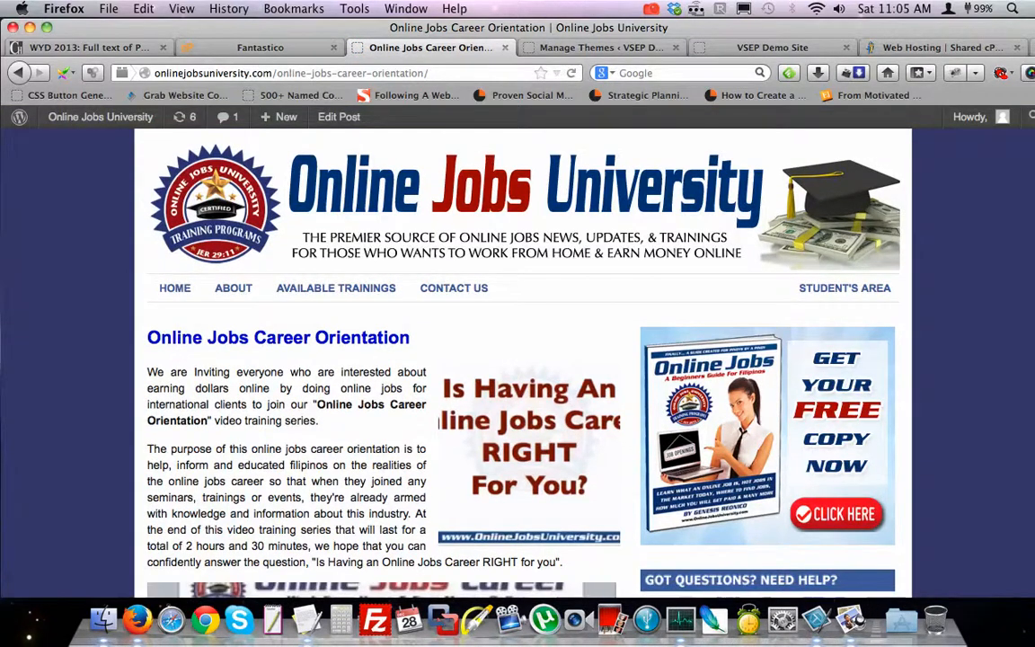
scroll(518, 360, "down", 3)
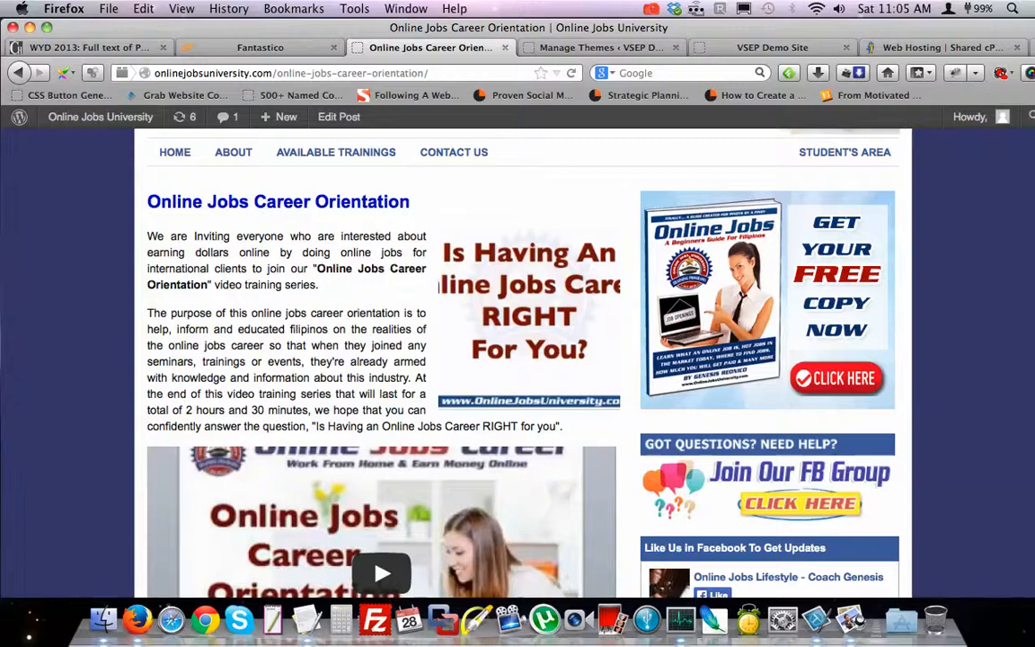
scroll(518, 360, "down", 3)
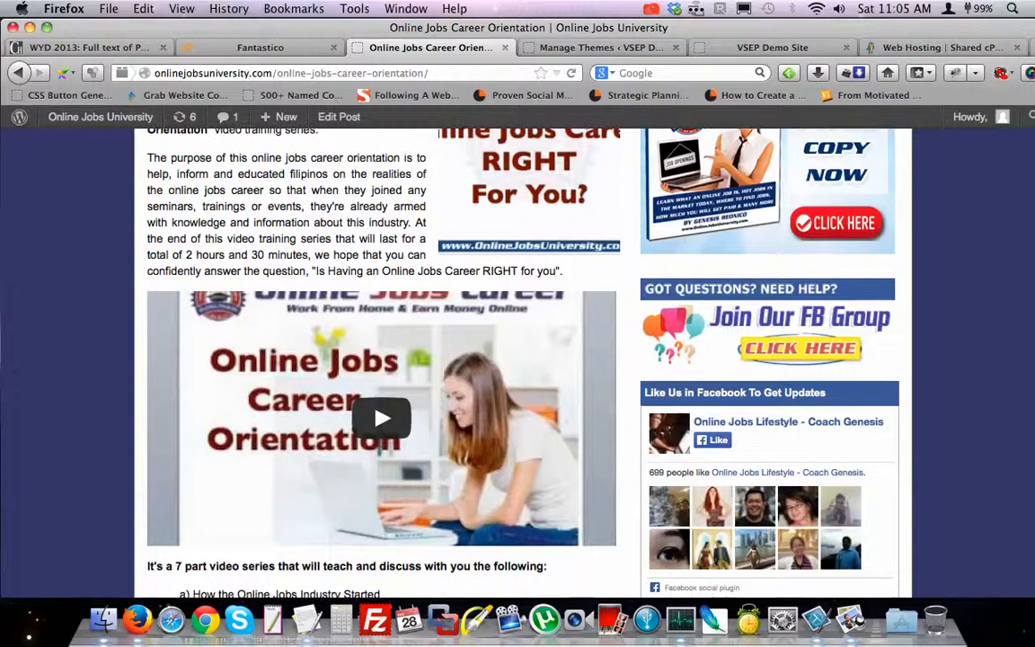
scroll(336, 443, "up", 4)
scroll(337, 443, "down", 2)
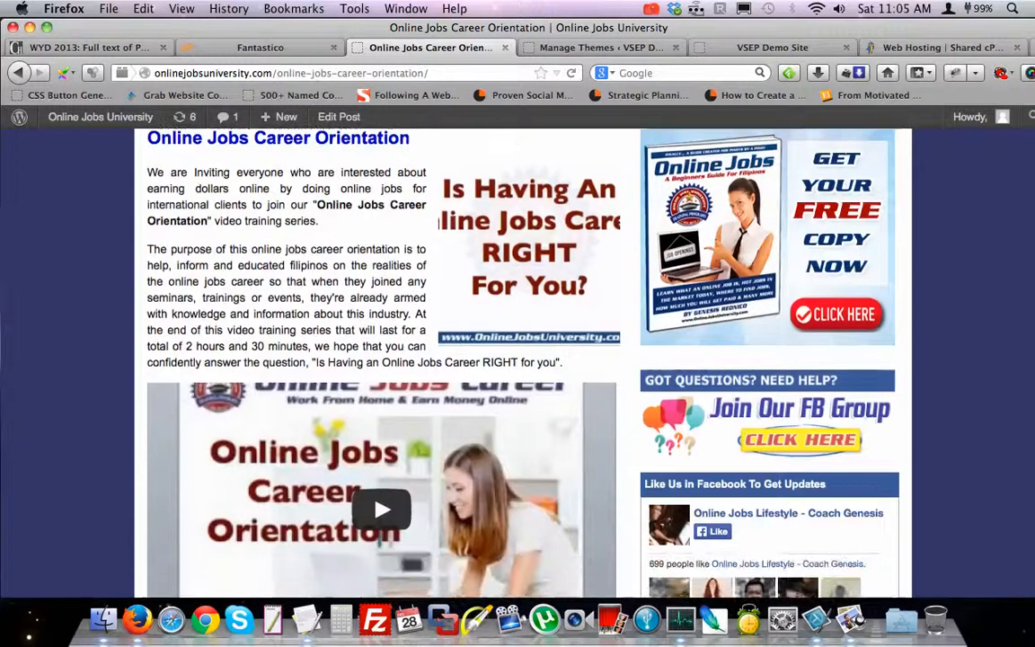
scroll(337, 443, "down", 2)
scroll(336, 424, "down", 2)
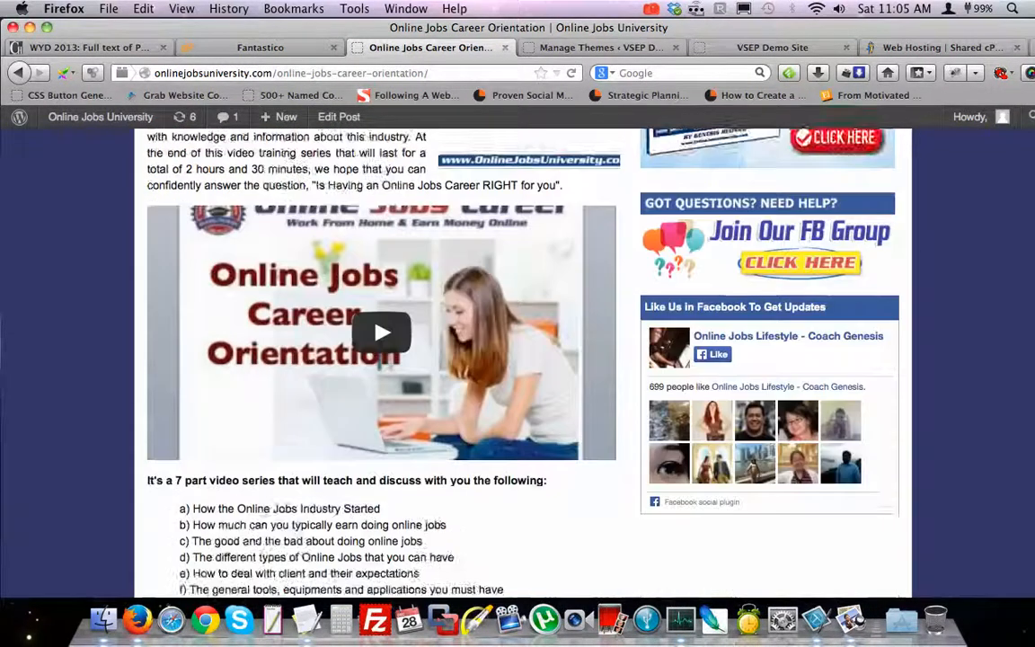
scroll(336, 443, "down", 4)
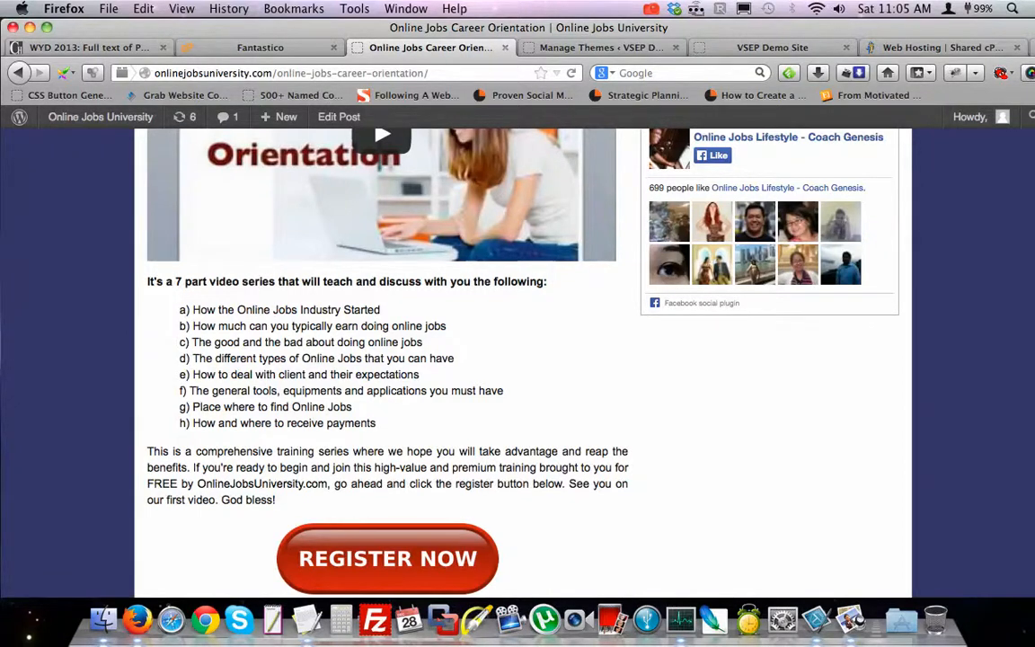
scroll(336, 244, "up", 3)
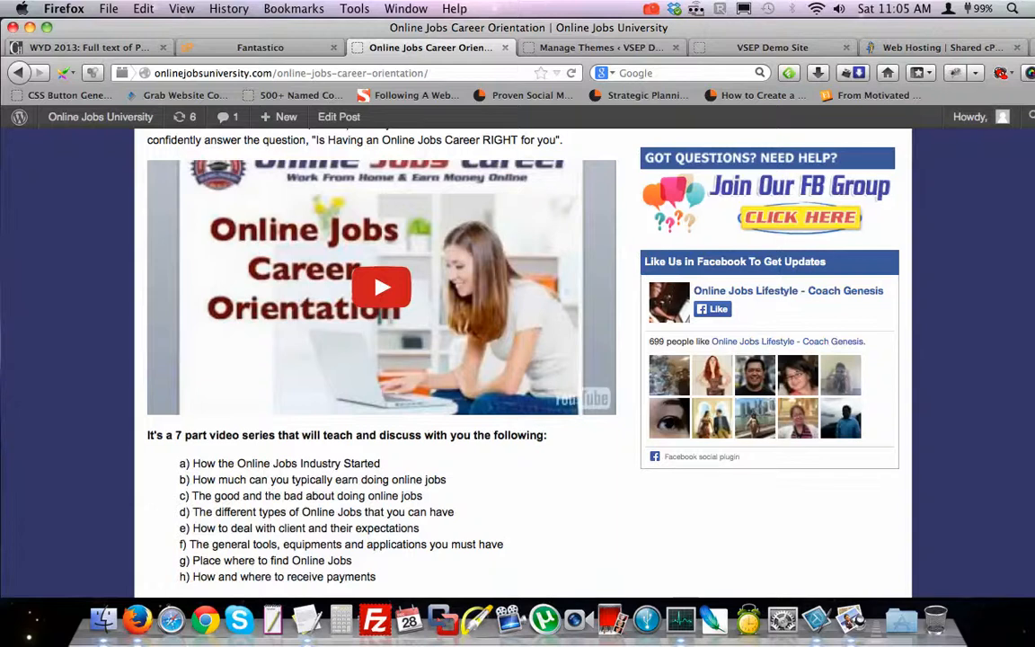
scroll(386, 360, "down", 5)
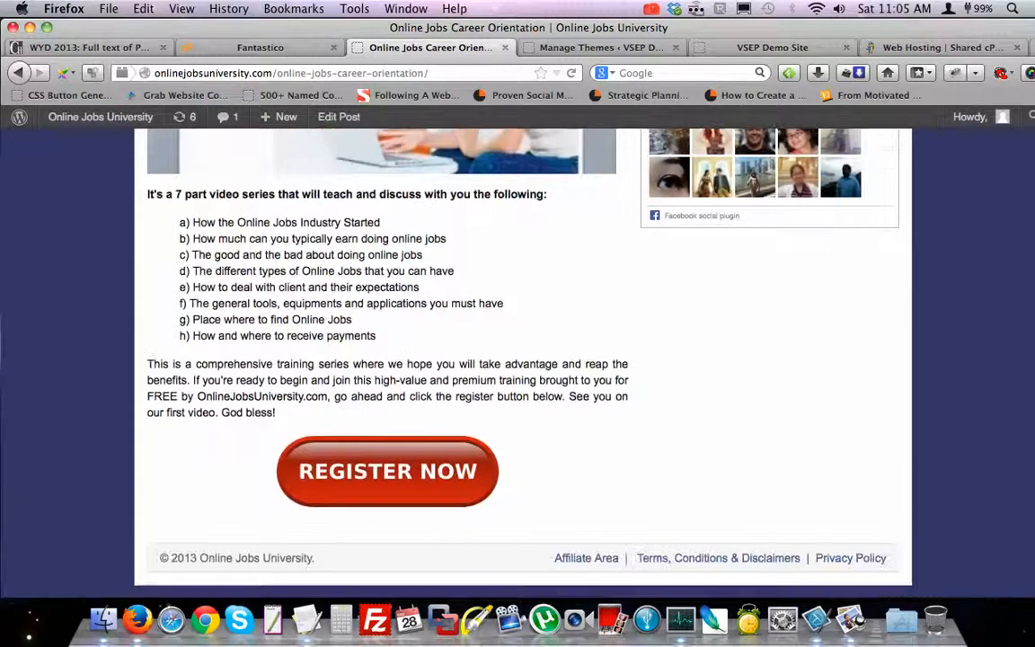
scroll(521, 359, "up", 12)
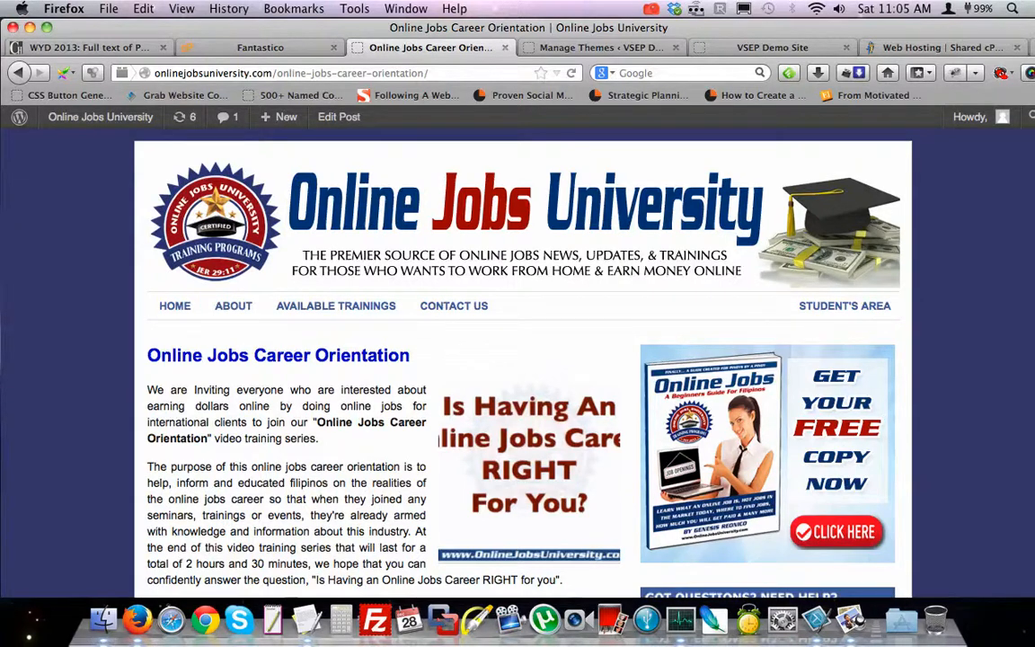
- Go to the Online Jobs University home page and scroll to its Available Training Programs
left_click(166, 268)
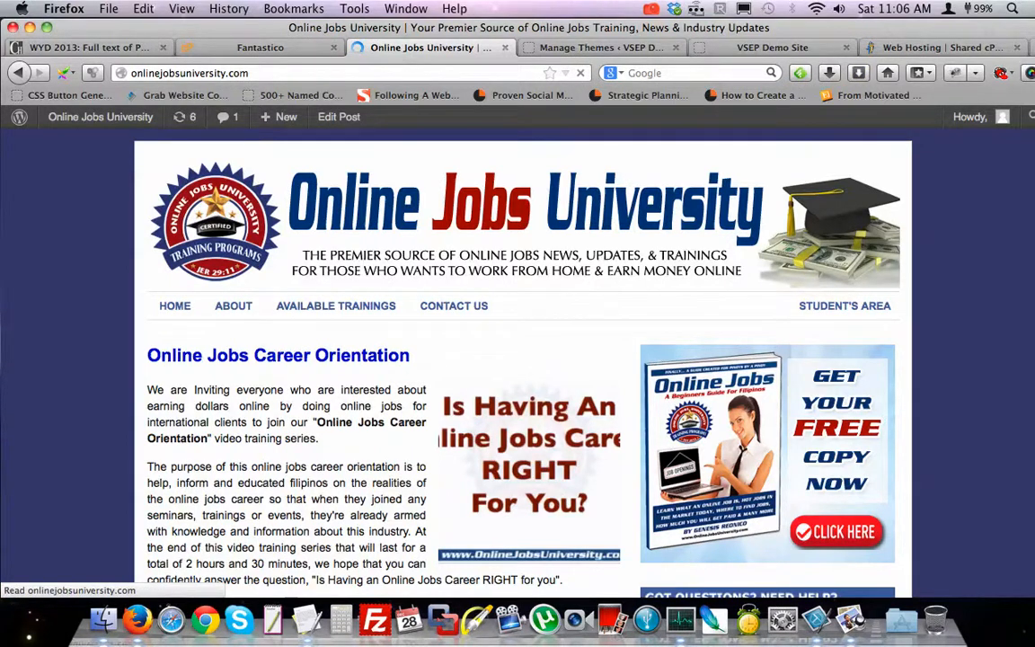
scroll(521, 360, "down", 2)
scroll(522, 360, "down", 8)
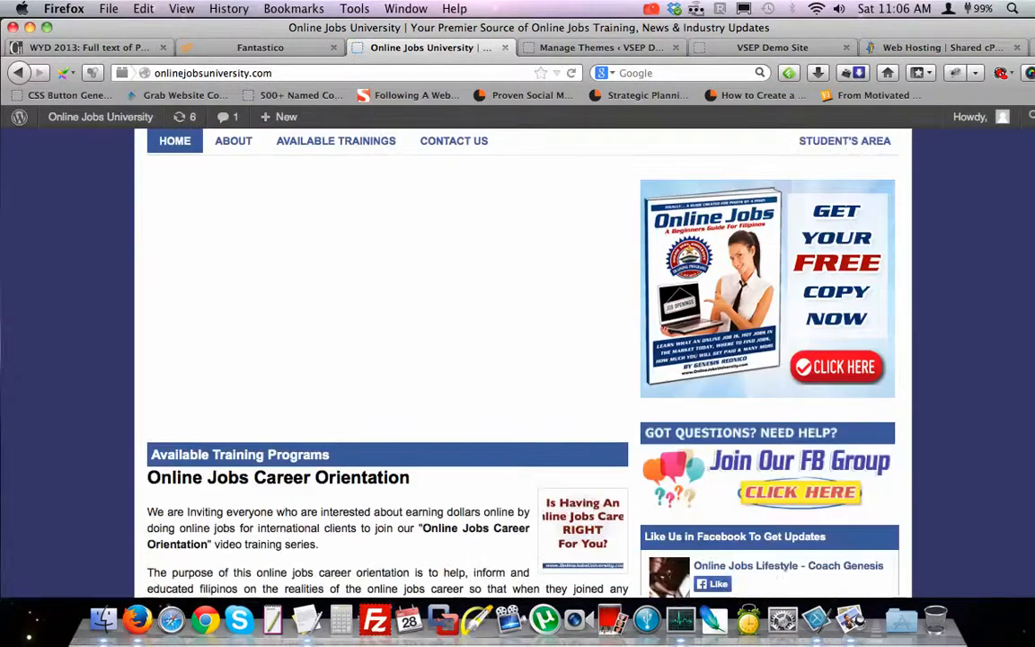
scroll(522, 360, "down", 3)
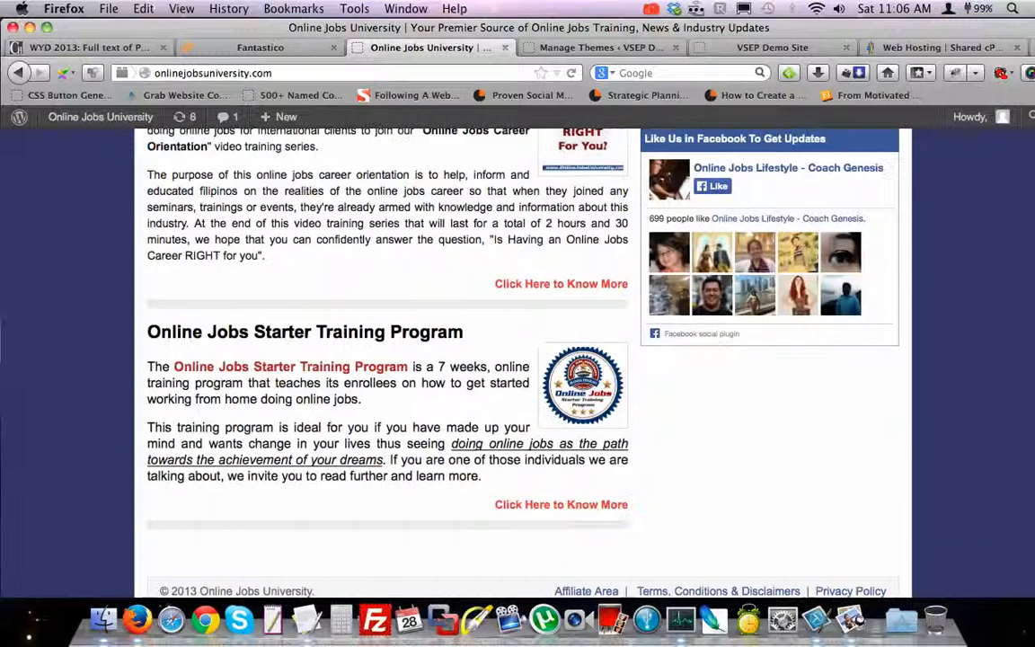
scroll(521, 359, "up", 5)
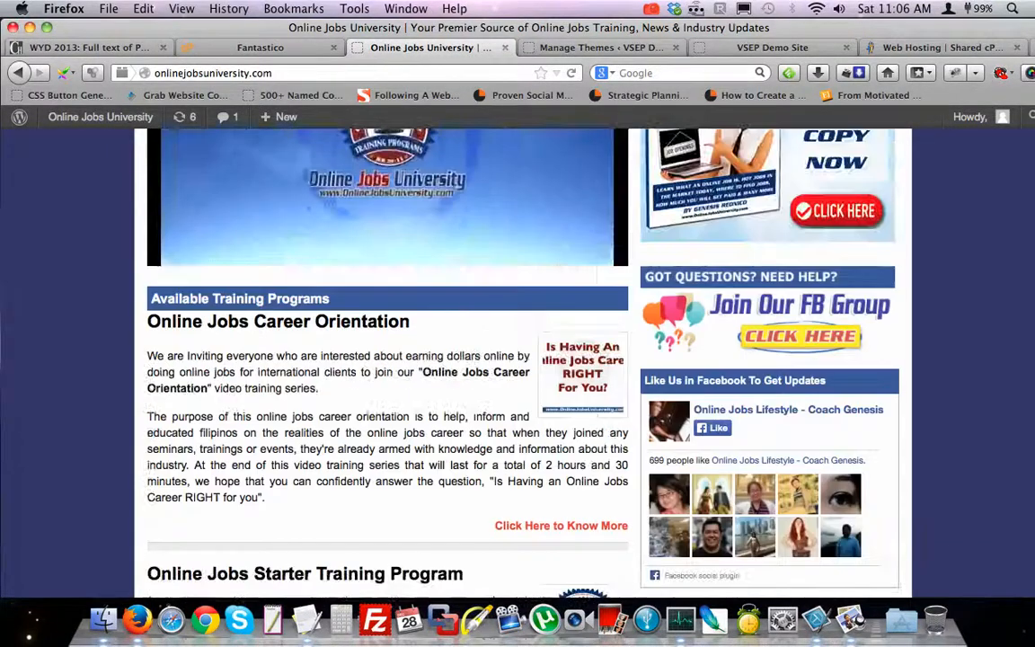
scroll(521, 360, "down", 4)
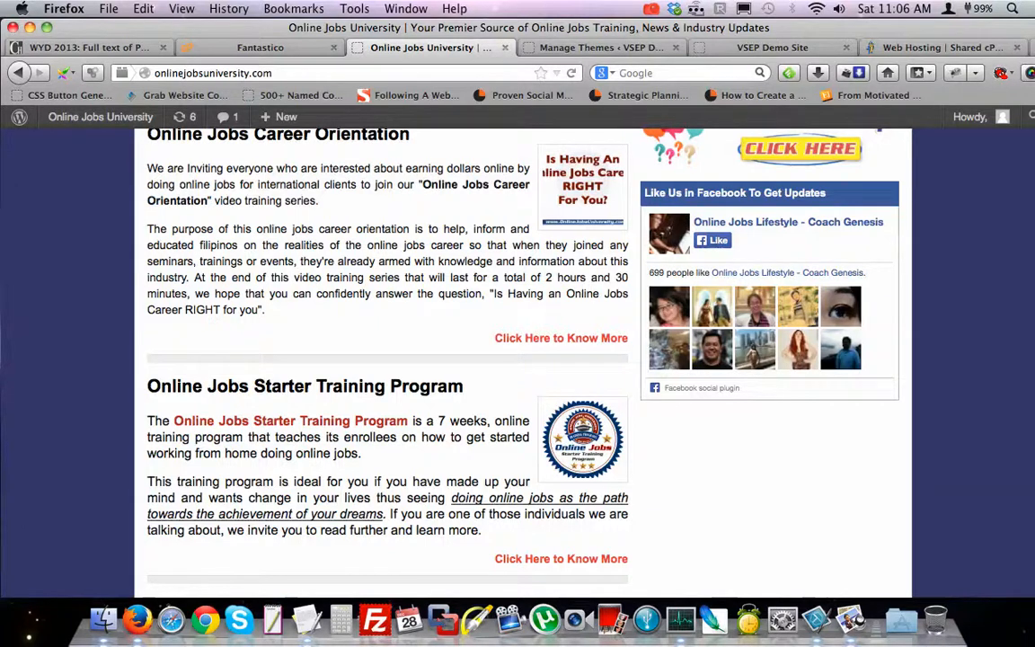
- Open the Online Jobs Starter Training Program page and read through its lessons and bonuses
left_click(305, 387)
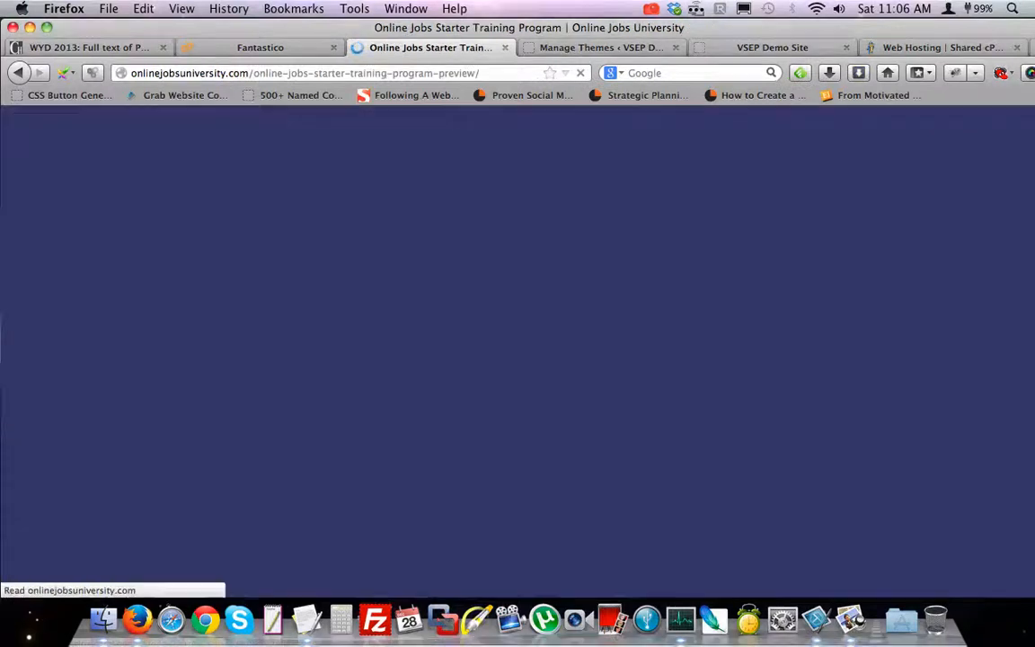
scroll(518, 359, "down", 5)
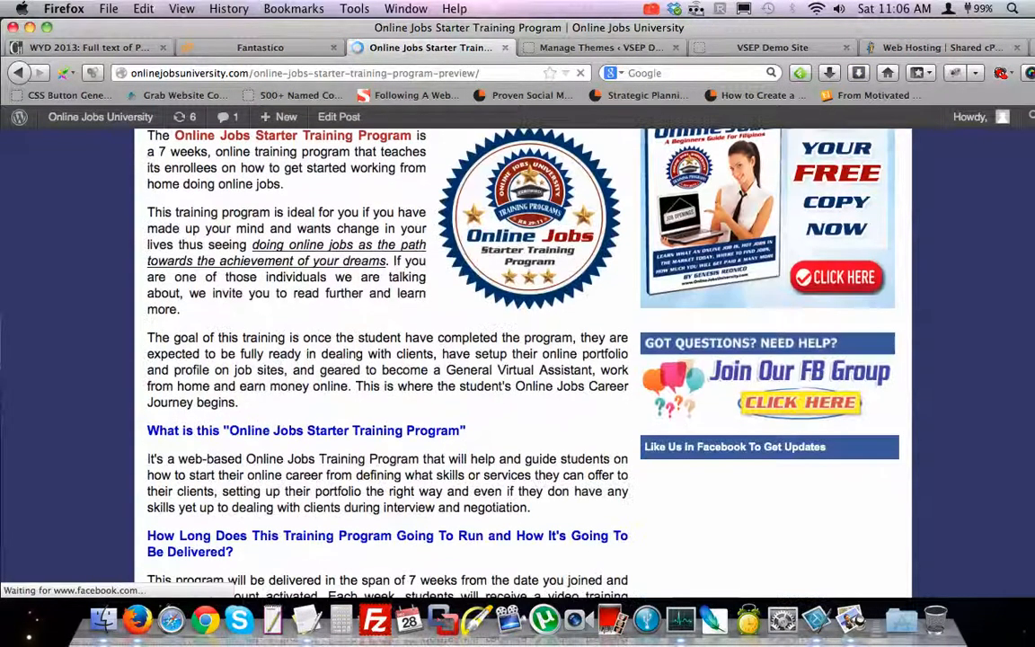
scroll(518, 359, "down", 1)
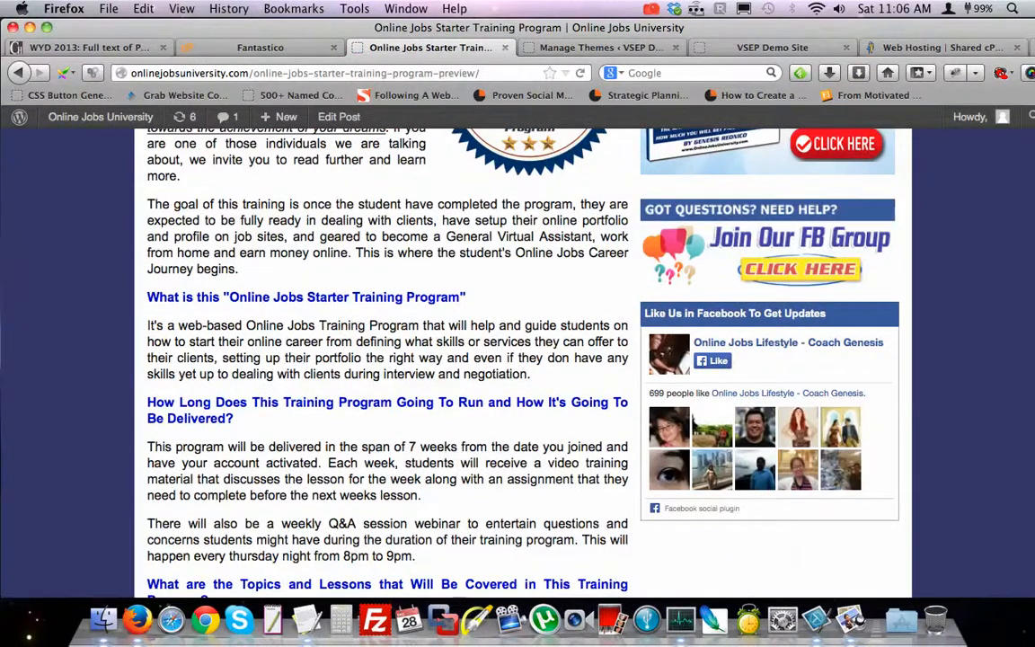
scroll(517, 359, "down", 6)
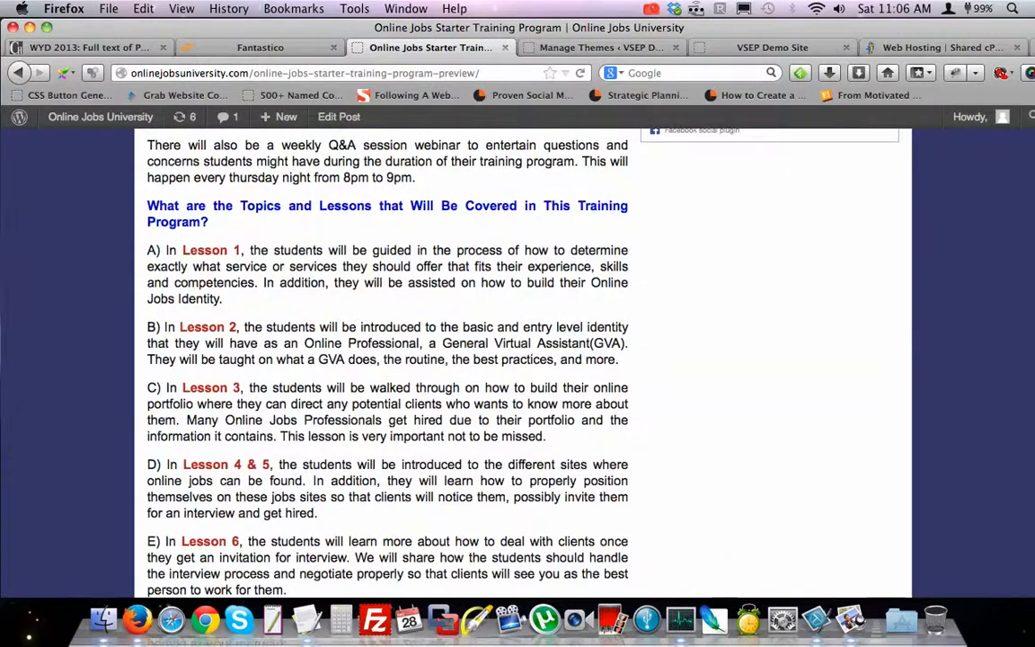
scroll(517, 360, "down", 6)
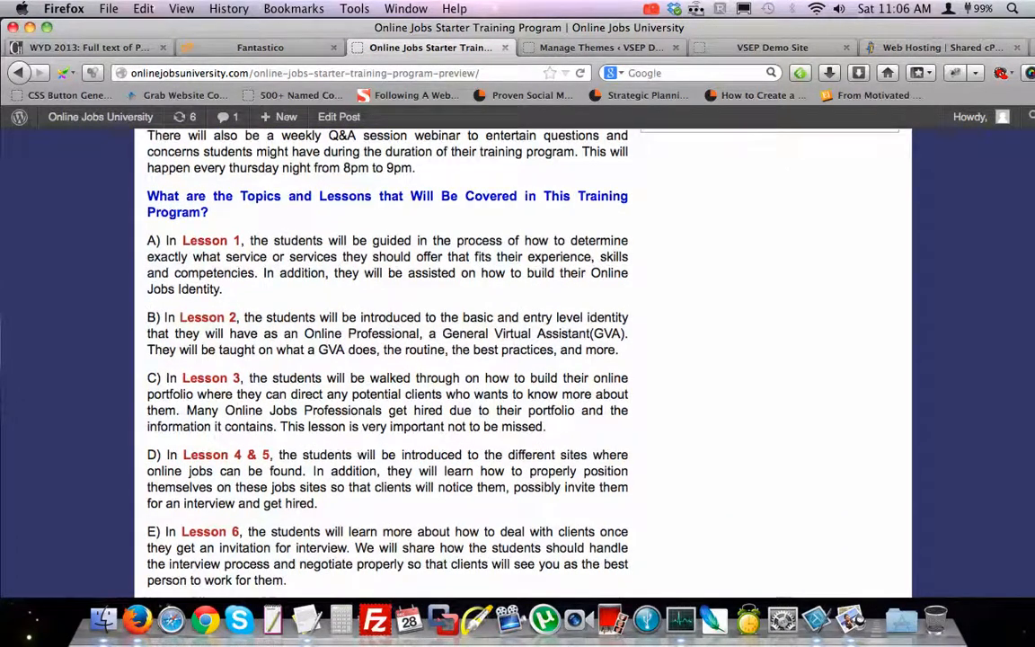
scroll(518, 359, "down", 1)
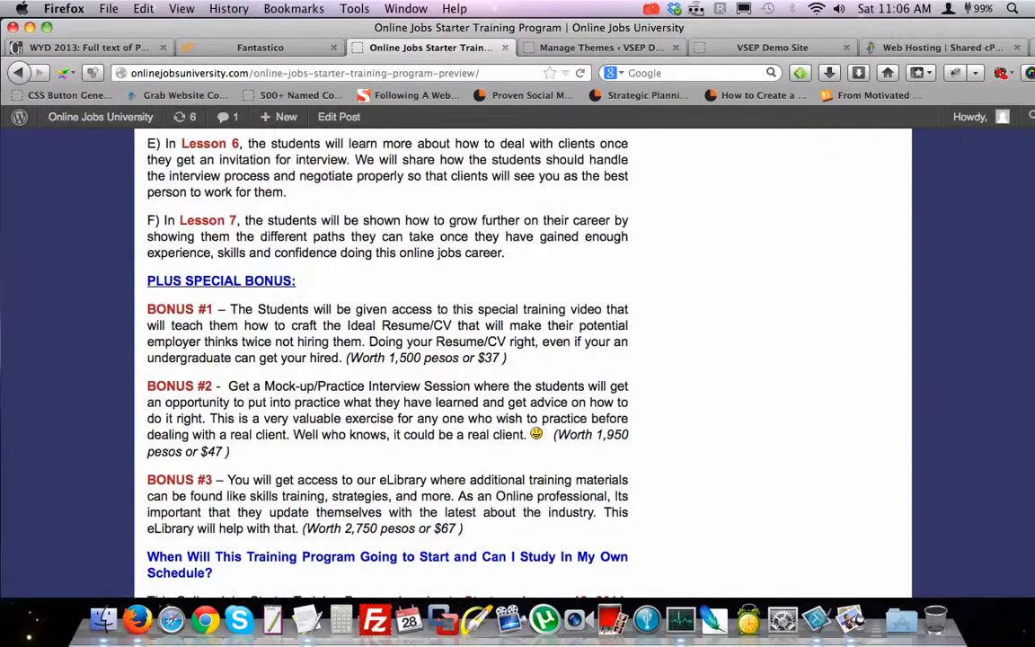
scroll(518, 360, "down", 2)
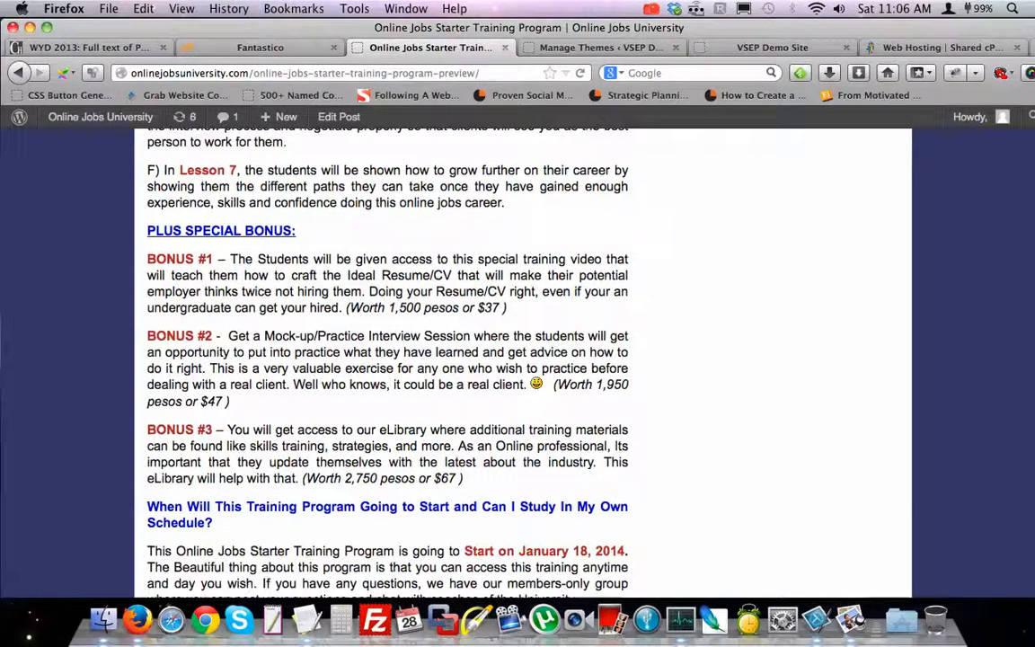
- Scroll past the certificates and Php 4,500 price, then follow Register Now to registration
scroll(518, 360, "down", 1)
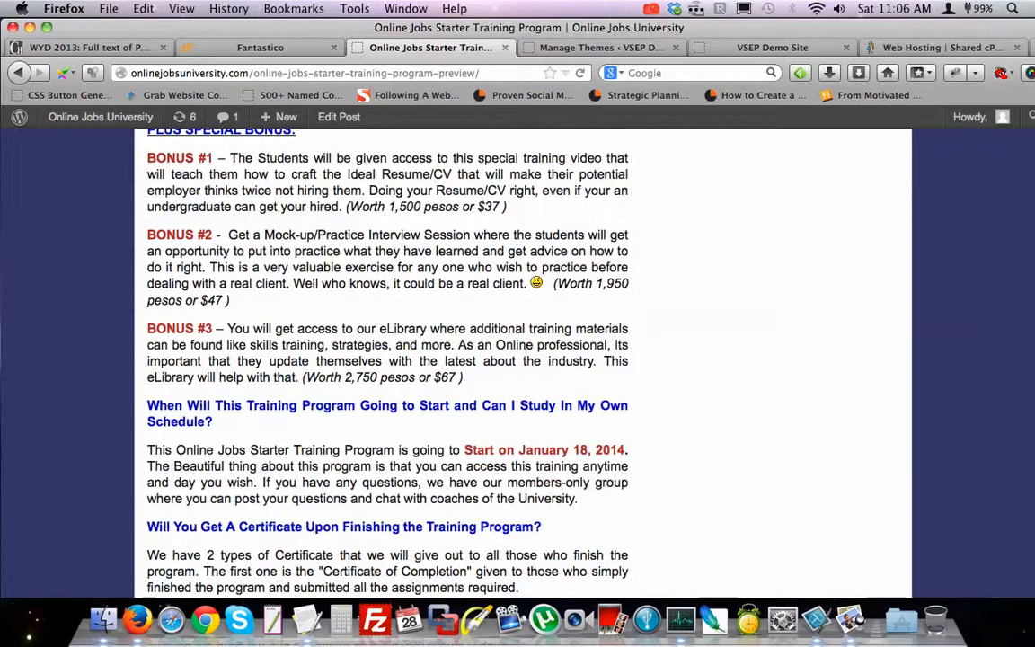
scroll(518, 360, "down", 3)
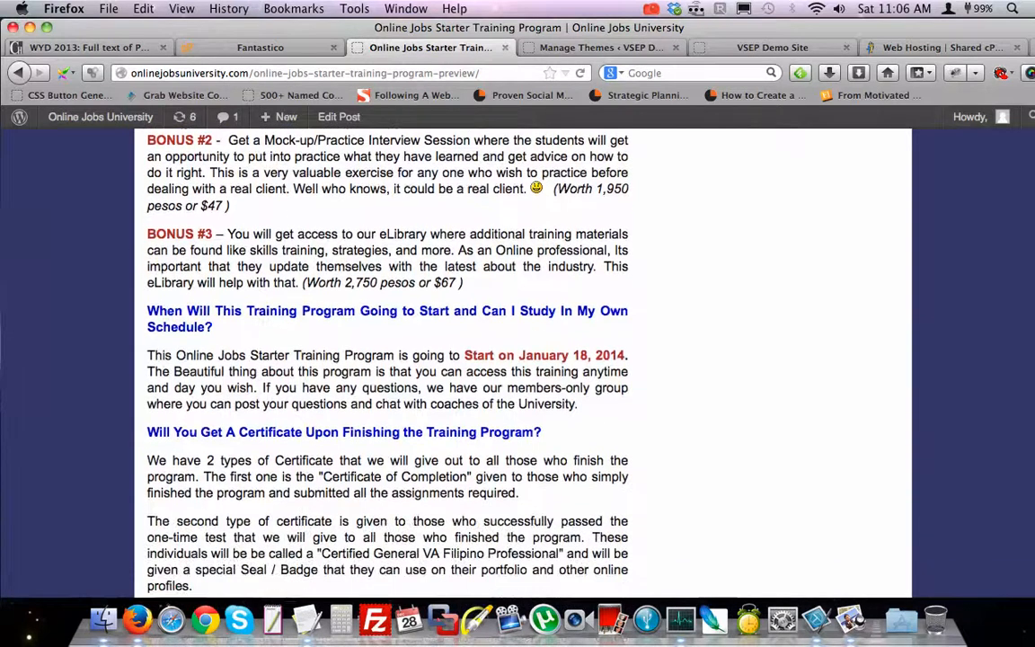
scroll(518, 359, "down", 5)
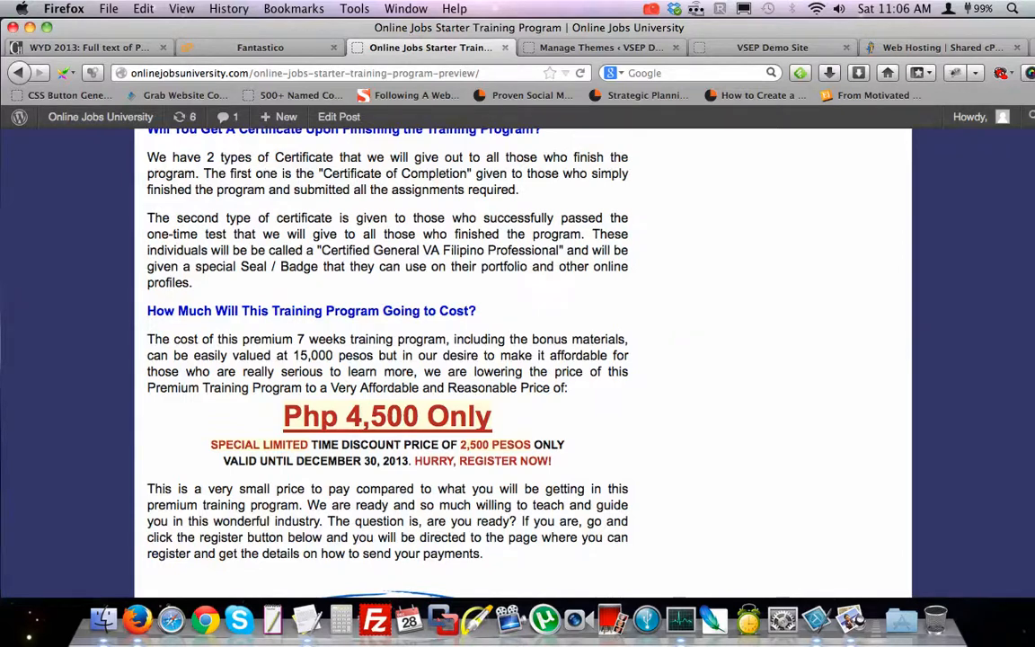
scroll(517, 359, "down", 4)
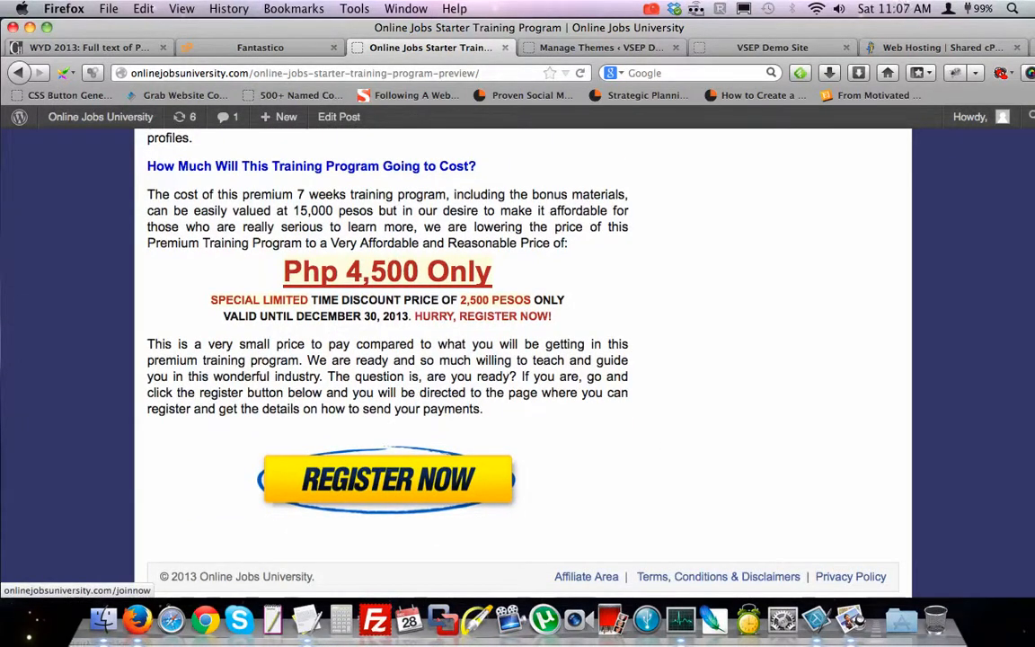
left_click(387, 479)
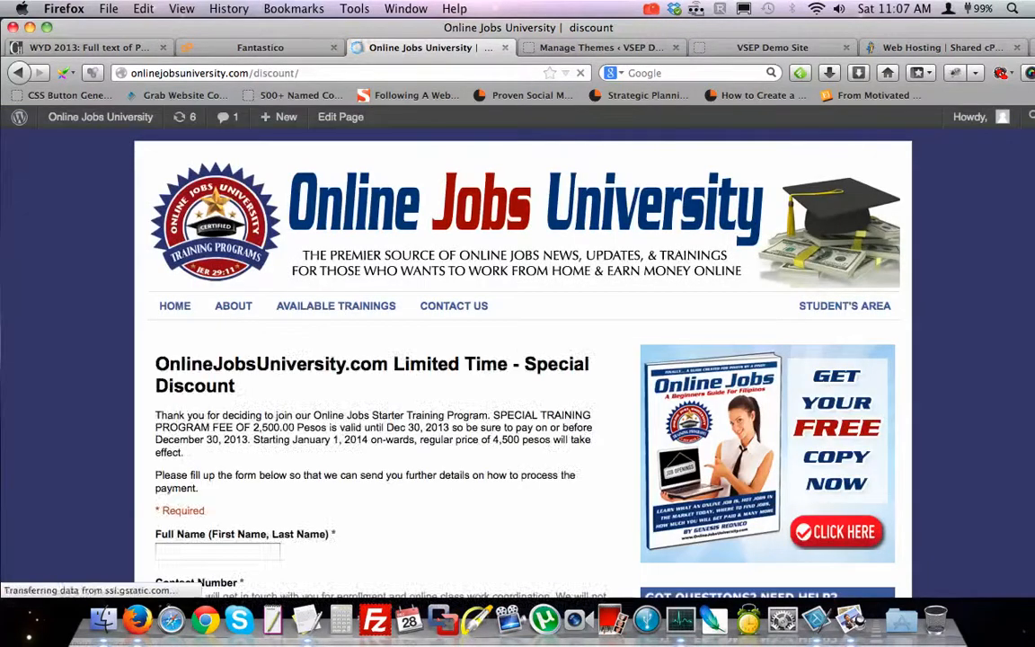
- Review the Limited Time Special Discount registration form, then return to the site's home page
scroll(518, 360, "down", 3)
scroll(517, 359, "down", 3)
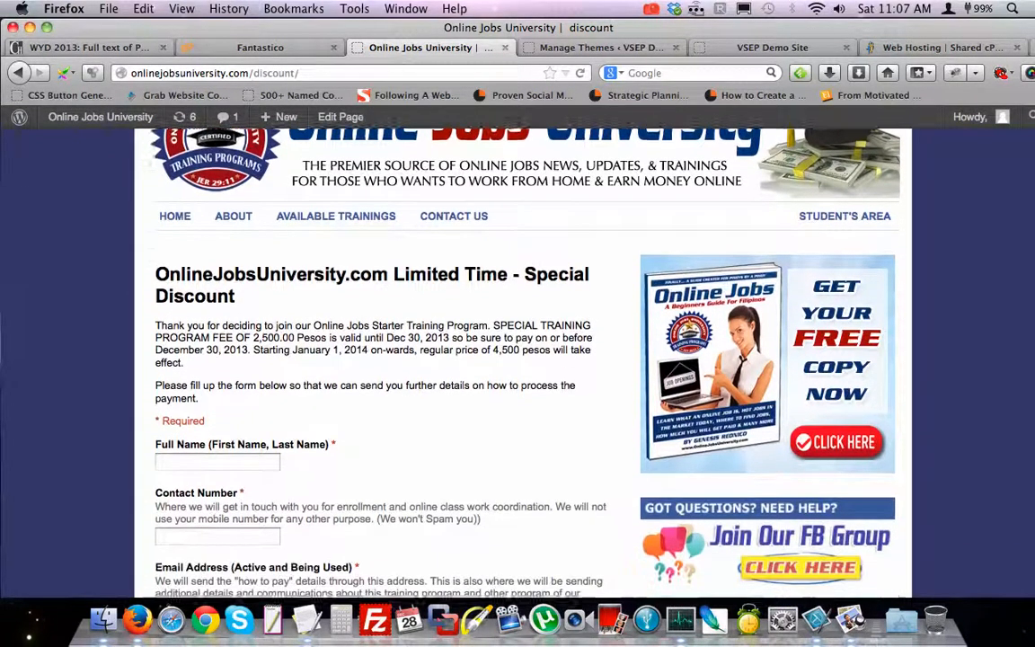
scroll(518, 360, "down", 15)
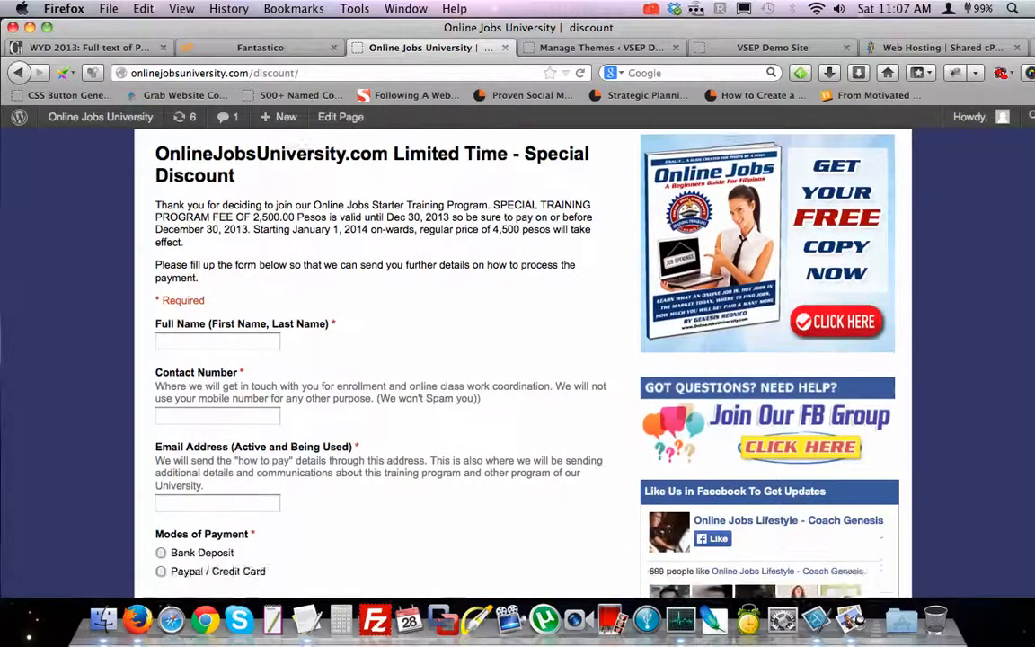
scroll(518, 360, "up", 10)
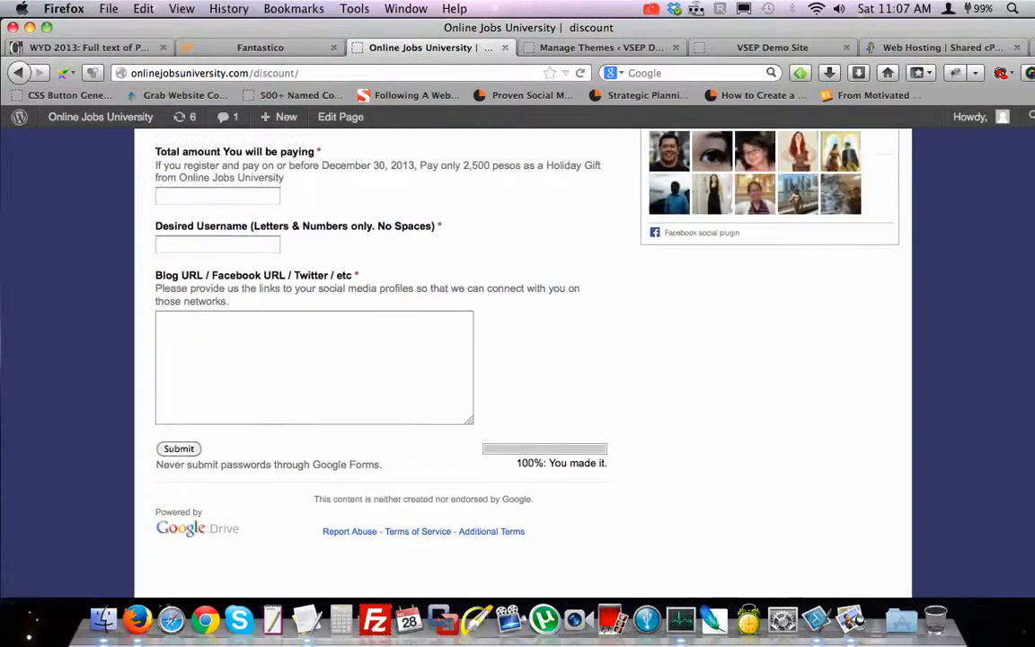
scroll(518, 359, "up", 6)
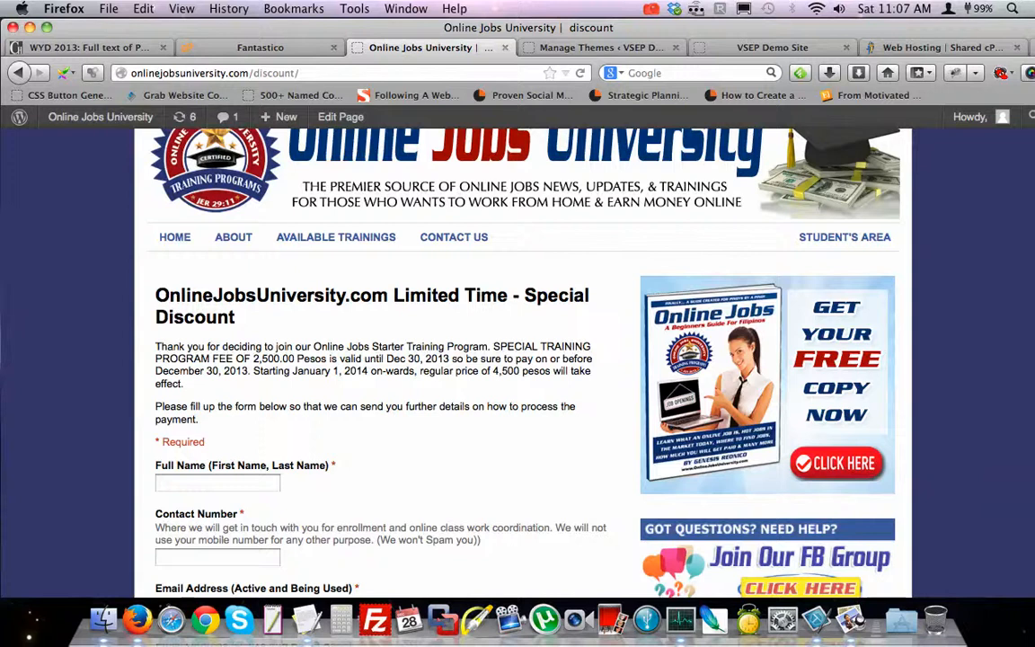
scroll(518, 360, "down", 3)
scroll(518, 359, "down", 4)
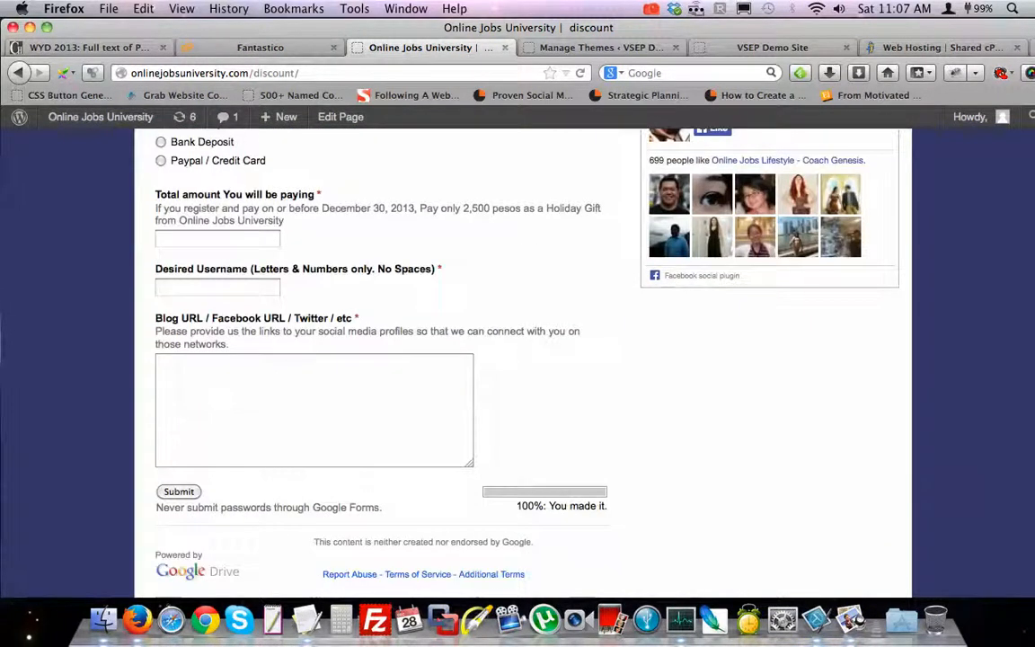
scroll(518, 359, "up", 10)
scroll(517, 360, "up", 2)
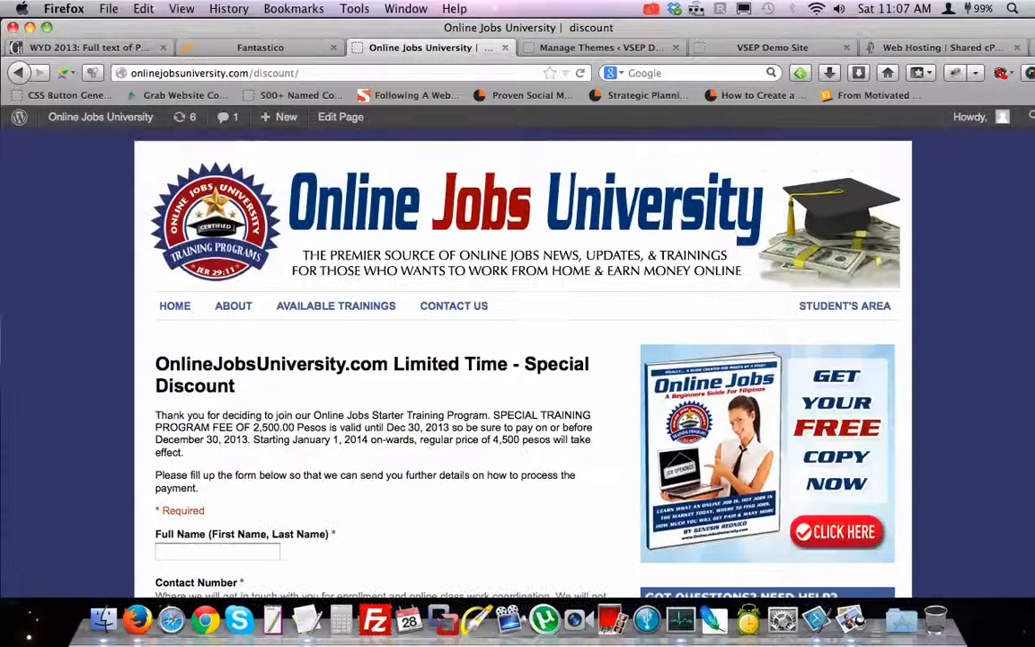
left_click(175, 306)
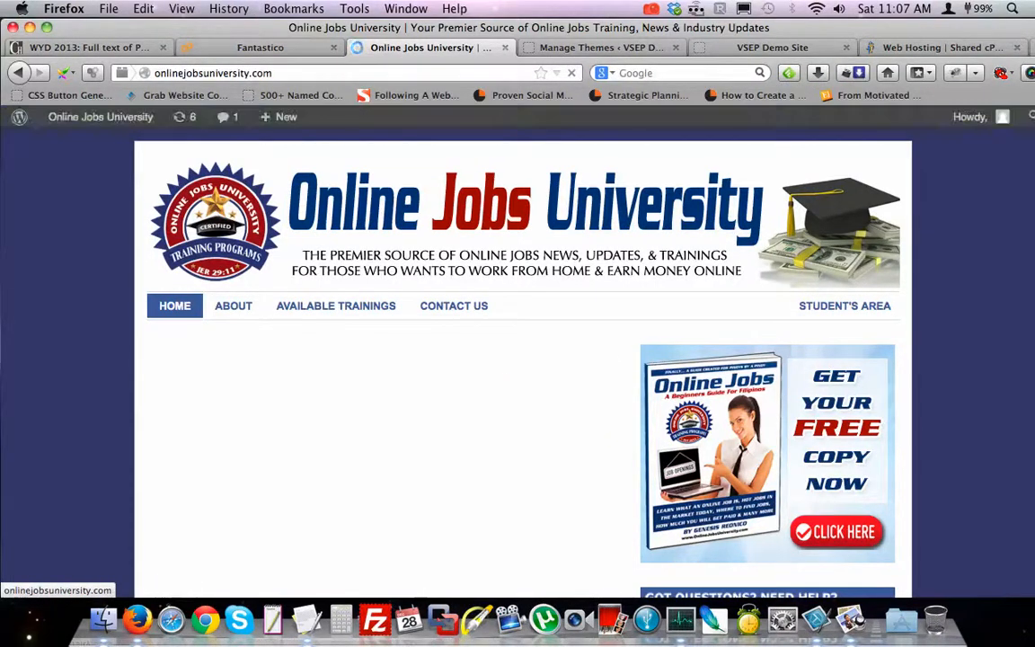
- Scroll the home page to the intro video and Available Training Programs, then bring up Snagit
scroll(518, 360, "down", 1)
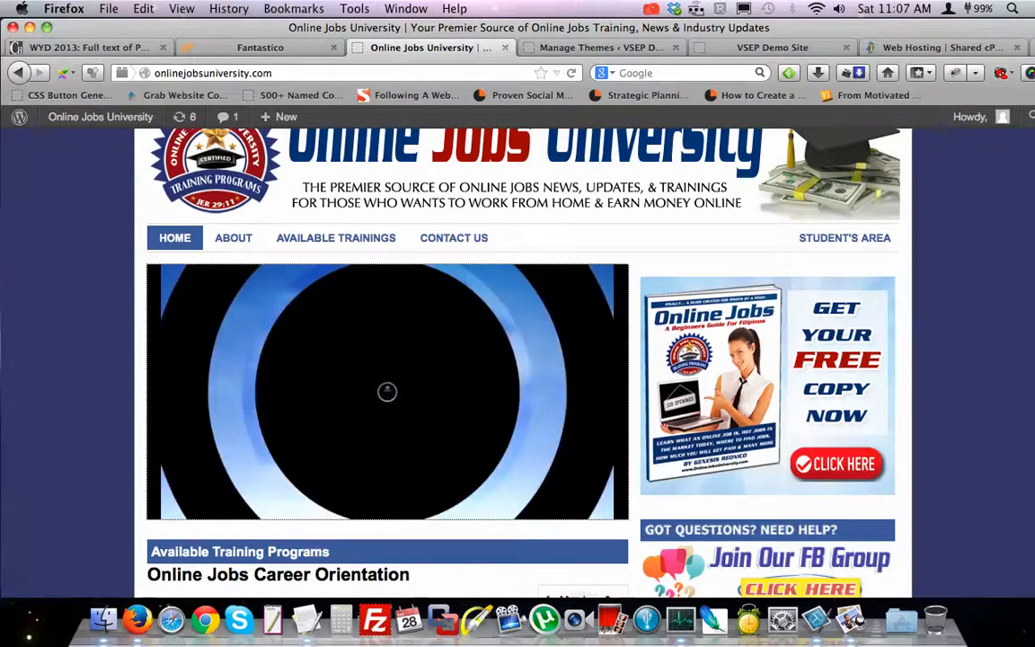
scroll(518, 359, "down", 3)
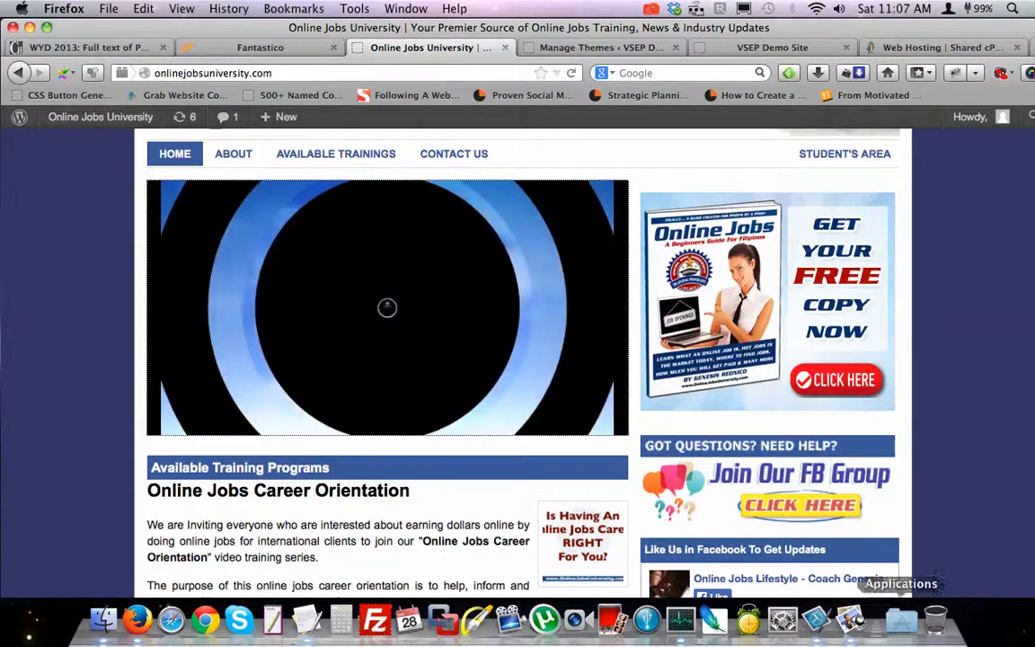
left_click(816, 620)
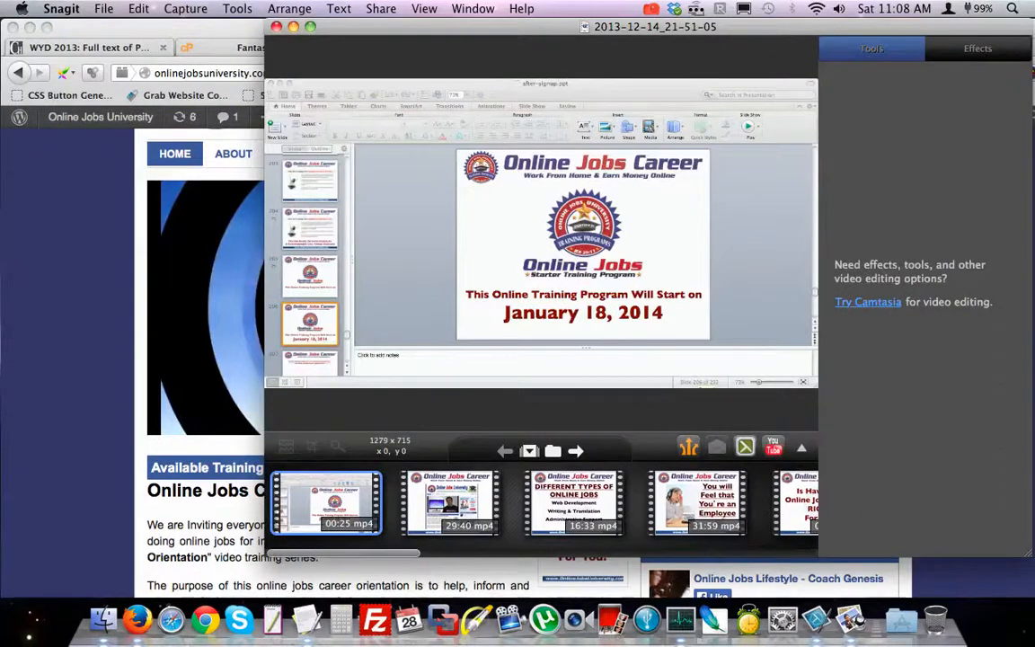
- Reposition the Snagit editor window further left and slightly lower
left_click_drag(567, 27, 435, 28)
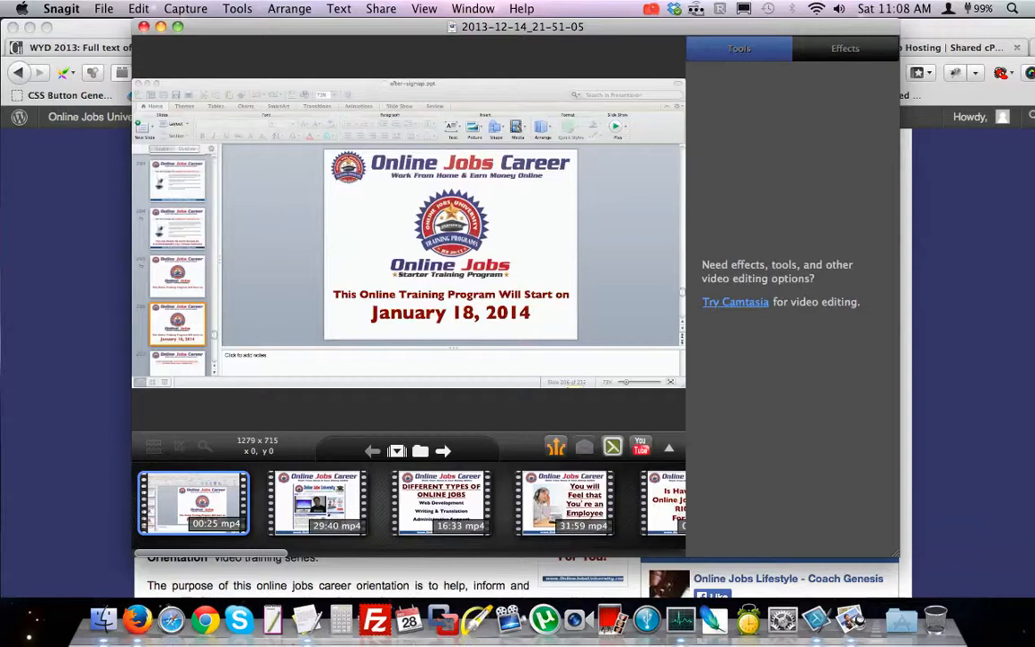
left_click_drag(434, 27, 428, 68)
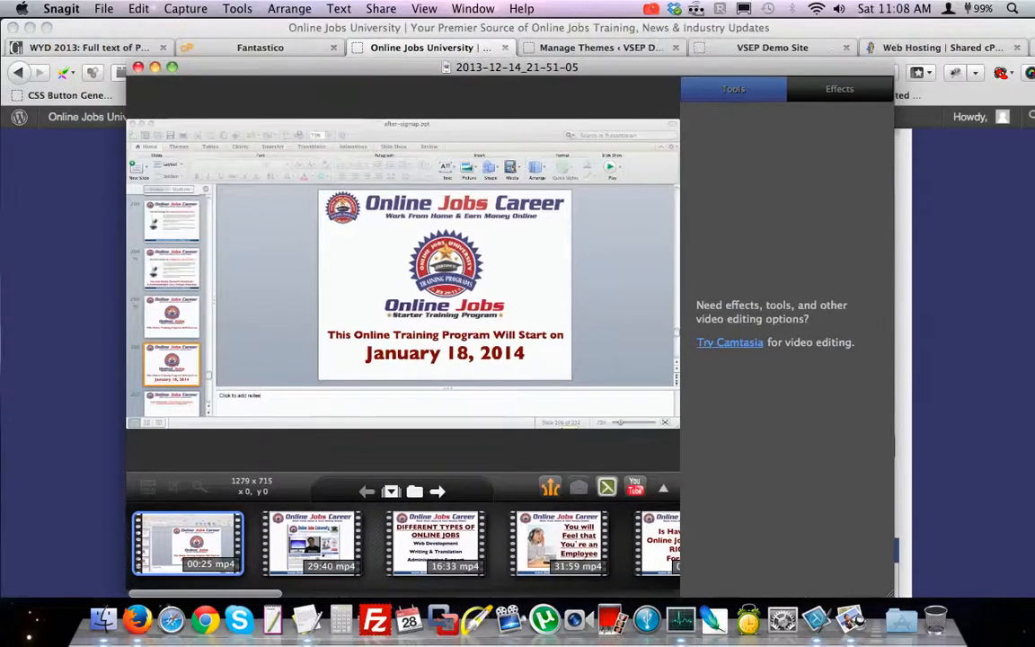